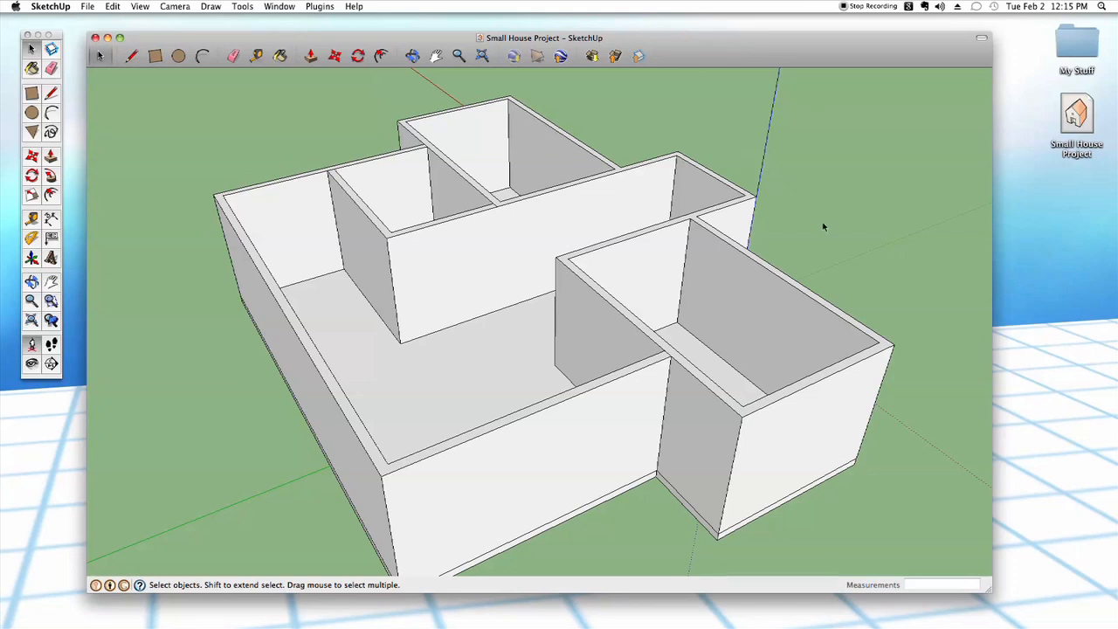
- Place a vertical guide line 4' 6" from the left corner on the back wall of the front room
{"action": "key", "text": "Down"}
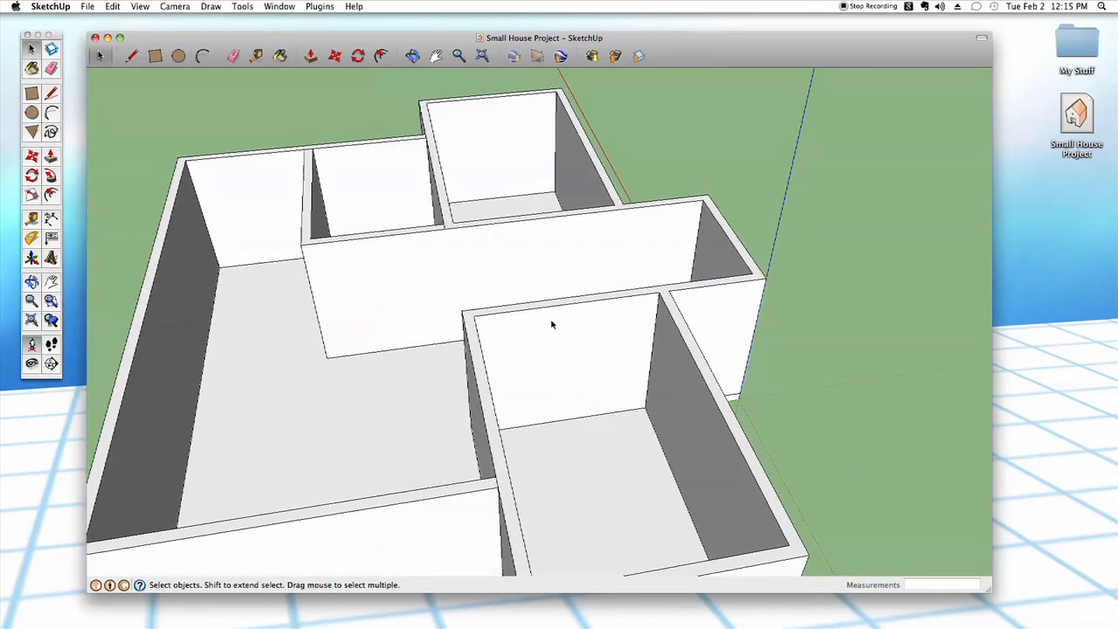
{"action": "scroll", "coordinate": [574, 377], "scroll_direction": "up", "scroll_amount": 5}
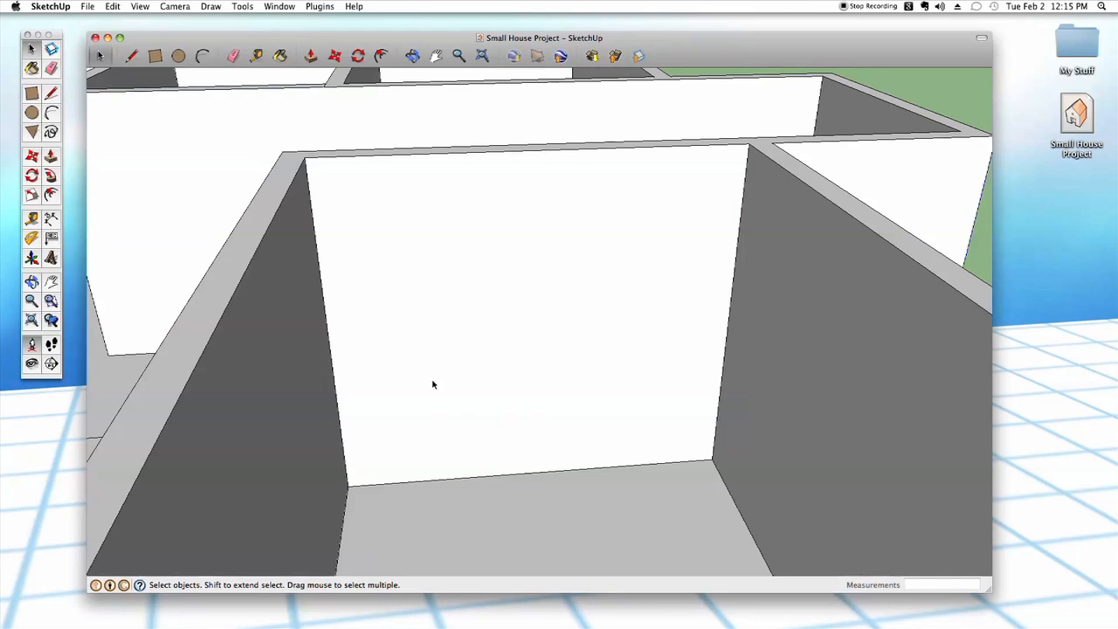
{"action": "key", "text": "t"}
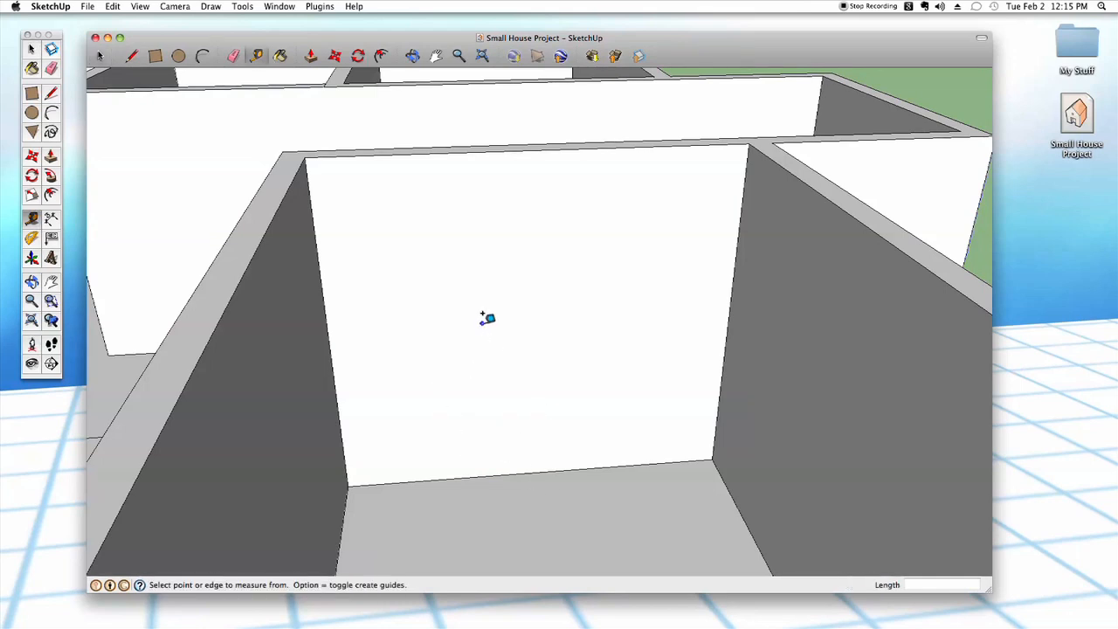
{"action": "left_click", "coordinate": [326, 305]}
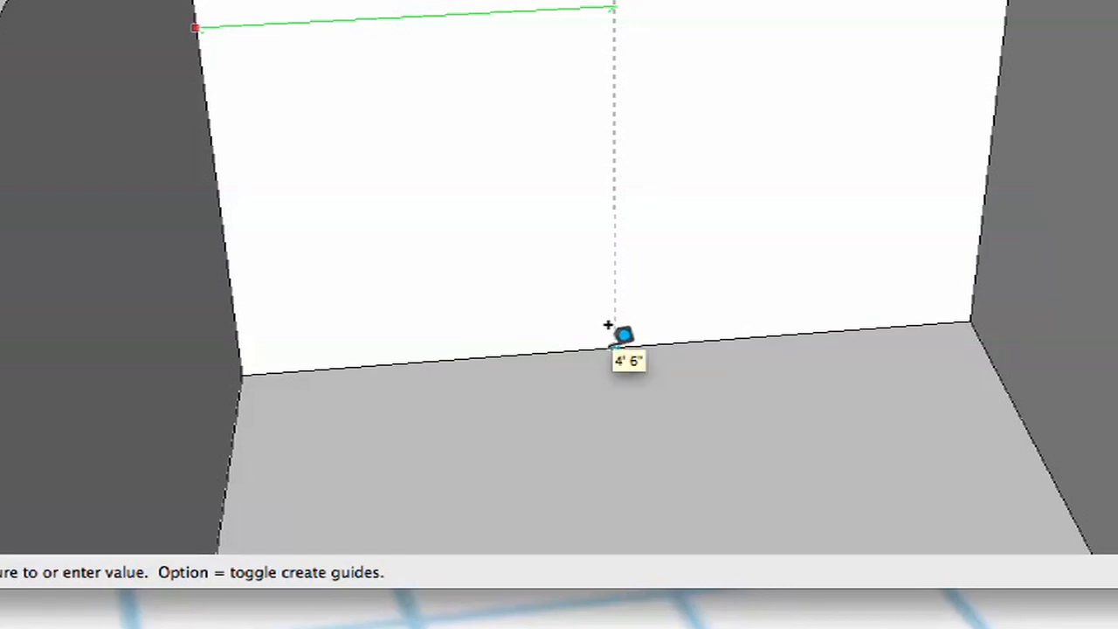
{"action": "left_click", "coordinate": [615, 341]}
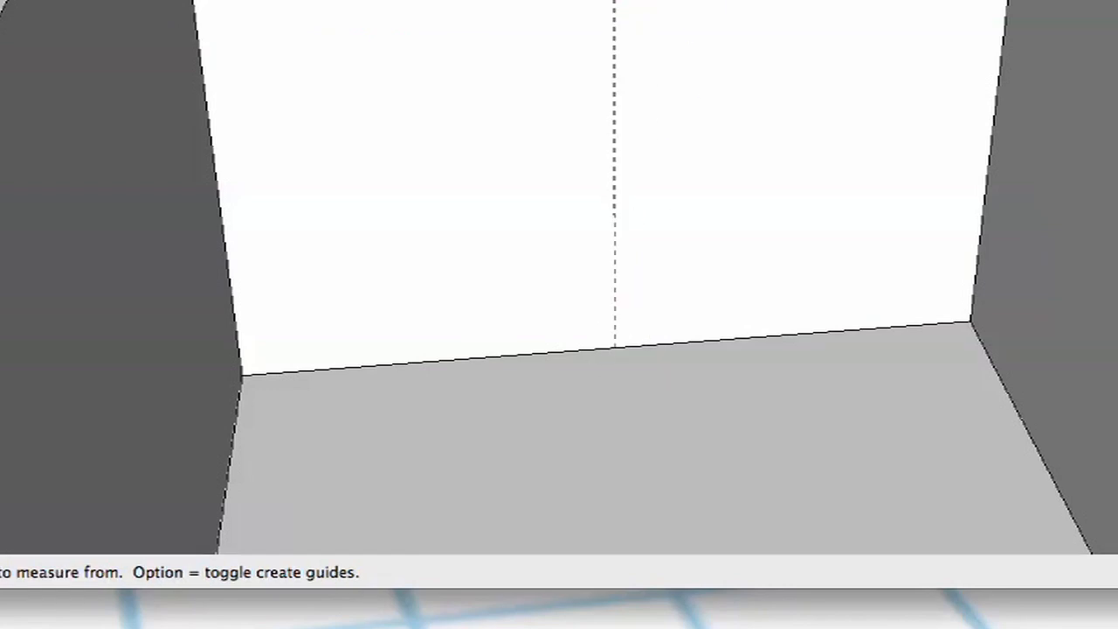
- Draw a 1.5' wide by 6.5' high rectangle on the back wall, from the guide's foot towards the right
{"action": "middle_click_drag", "start_coordinate": [732, 3], "coordinate": [699, 32]}
{"action": "middle_click_drag", "start_coordinate": [625, 9], "coordinate": [630, 524]}
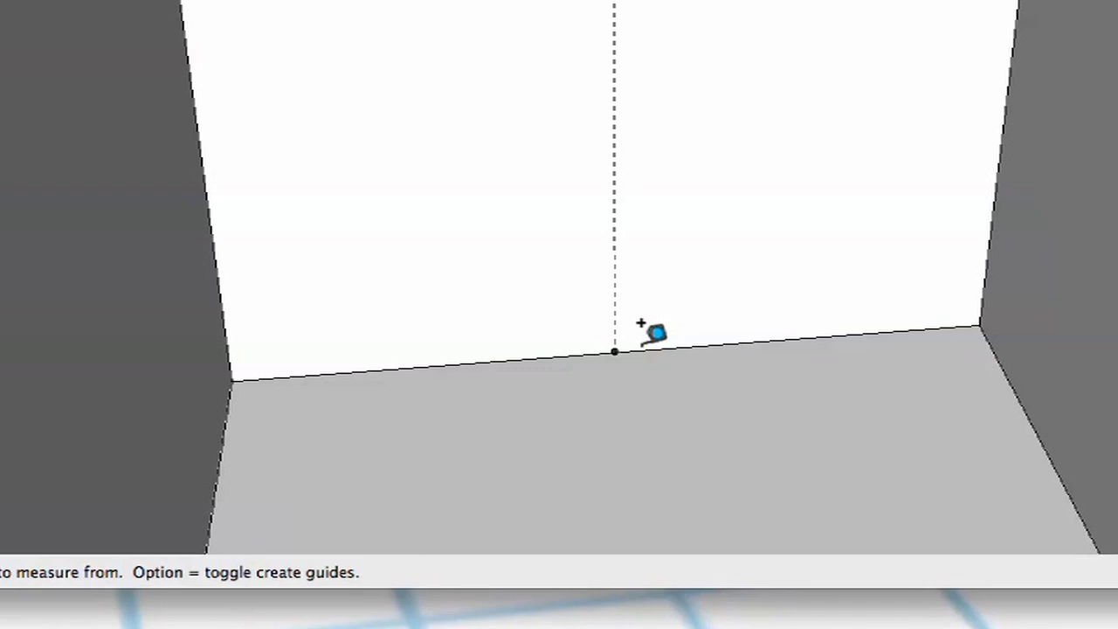
{"action": "key", "text": "r"}
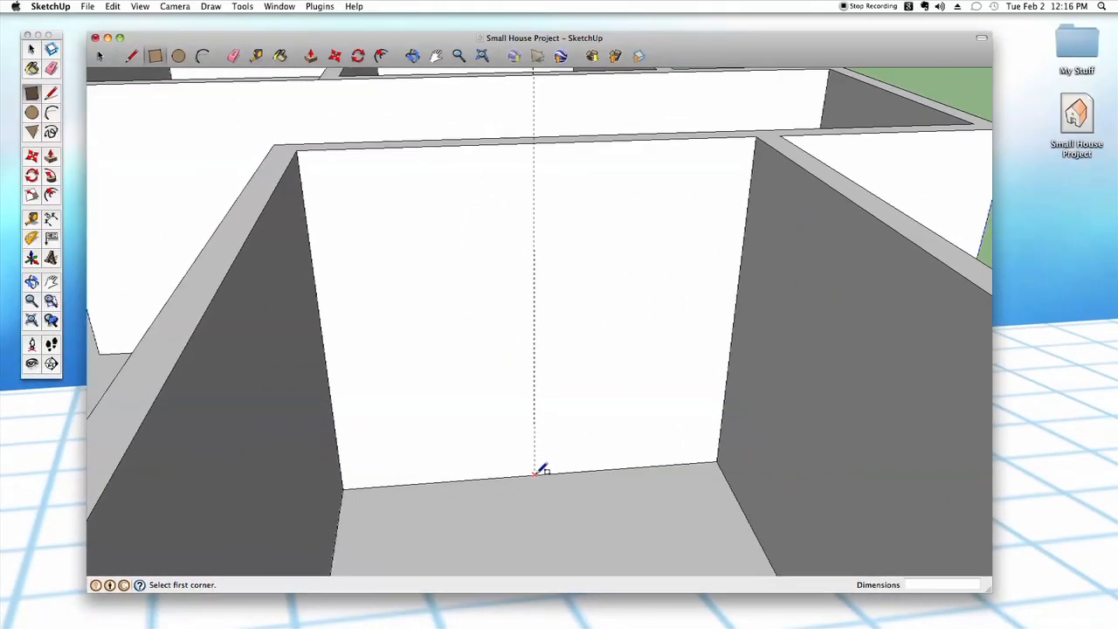
{"action": "left_click", "coordinate": [544, 457]}
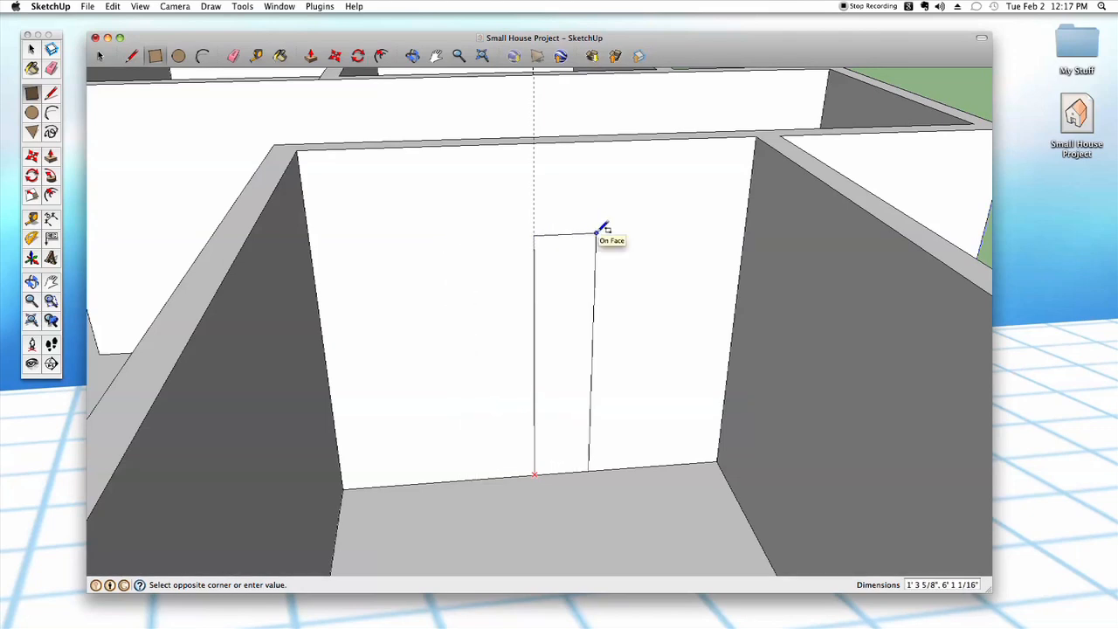
{"action": "type", "text": "1.5"}
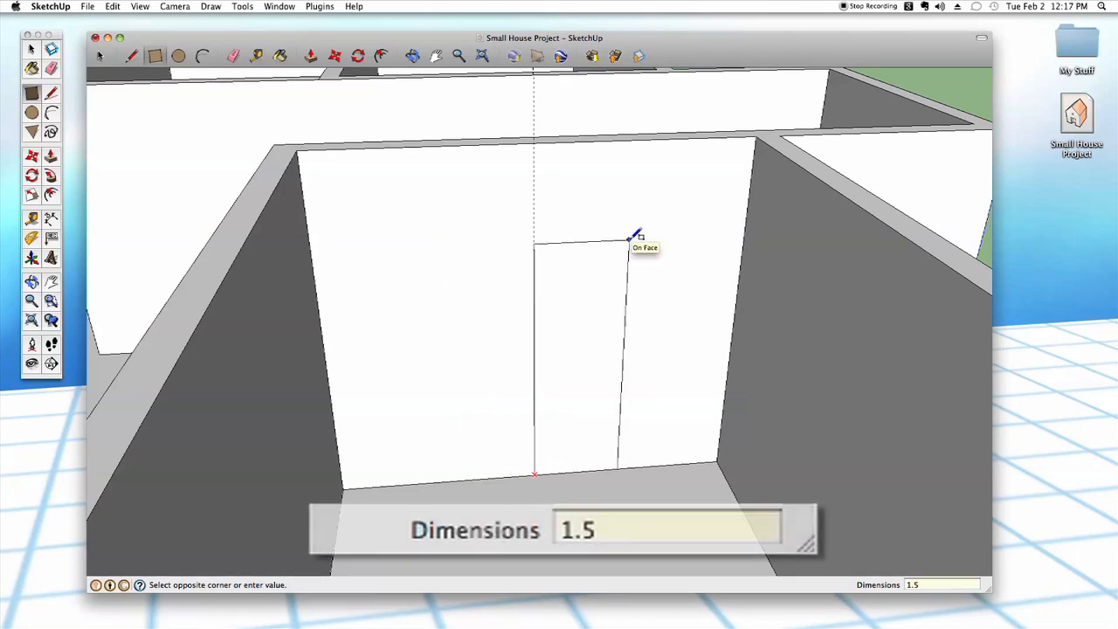
{"action": "type", "text": "',"}
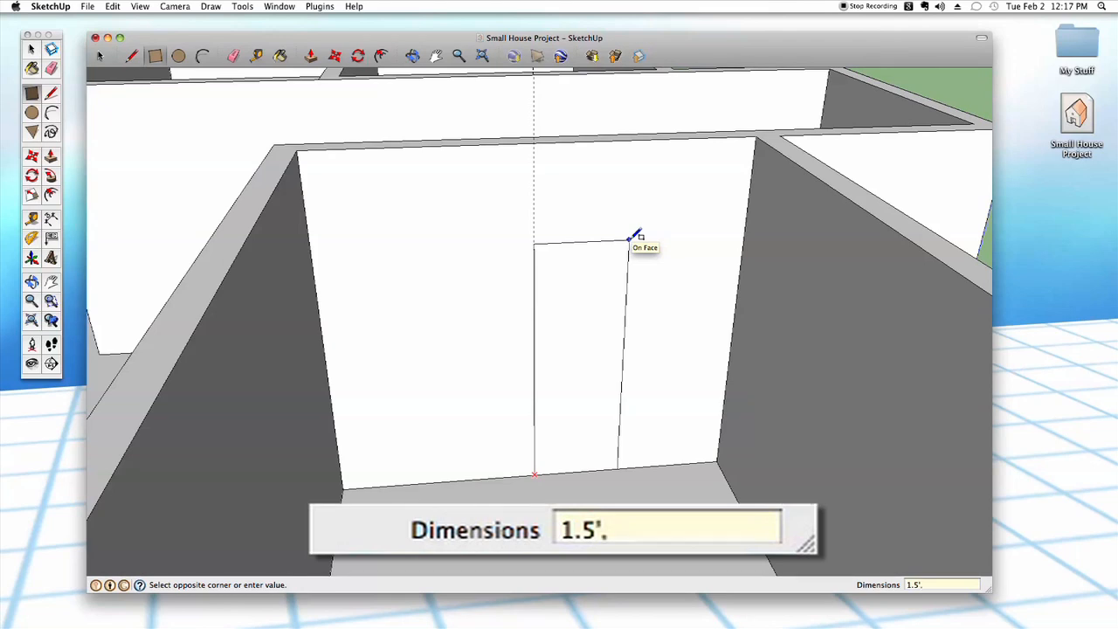
{"action": "type", "text": "6.5'"}
{"action": "key", "text": "Return"}
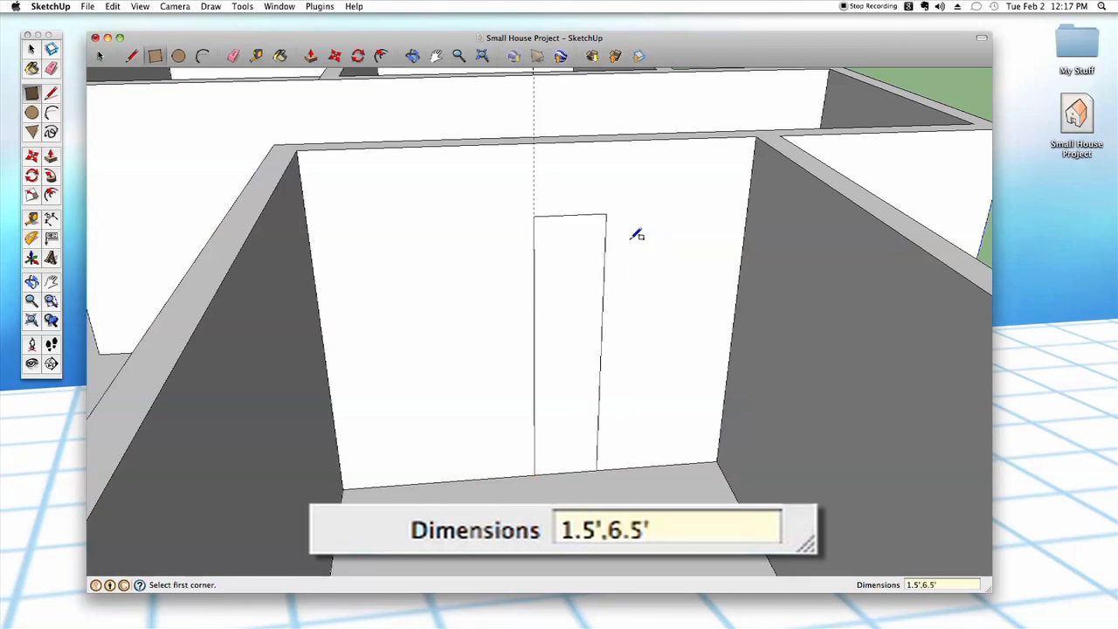
- Draw a matching 6.5' by 1.5' rectangle from the guide's foot on the guide's left side
{"action": "left_click", "coordinate": [534, 474]}
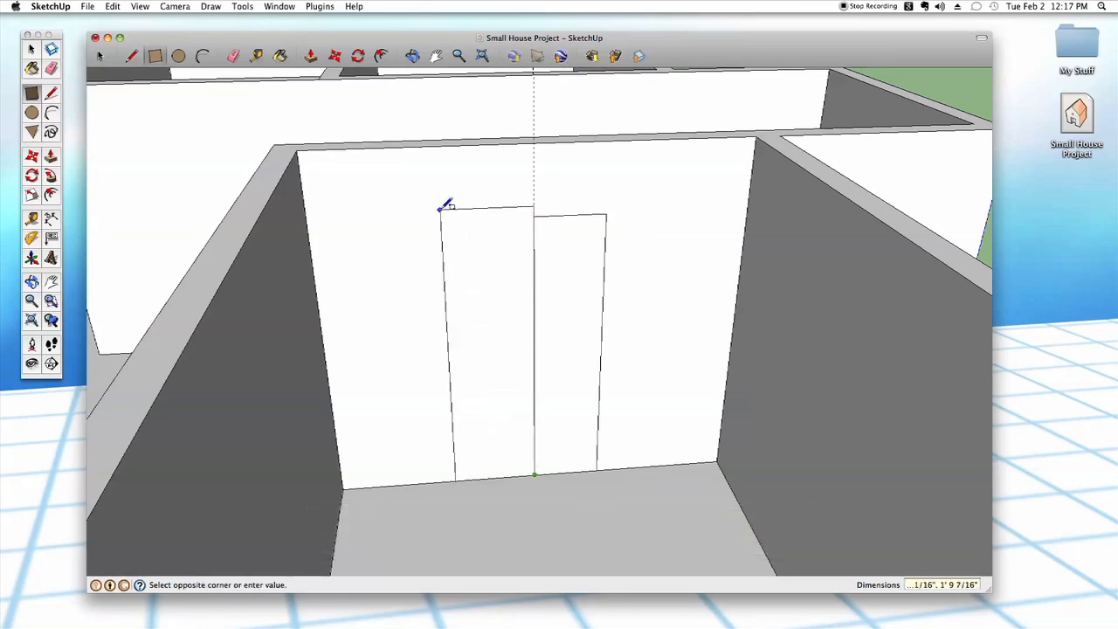
{"action": "type", "text": "6.5',1.5'"}
{"action": "key", "text": "Return"}
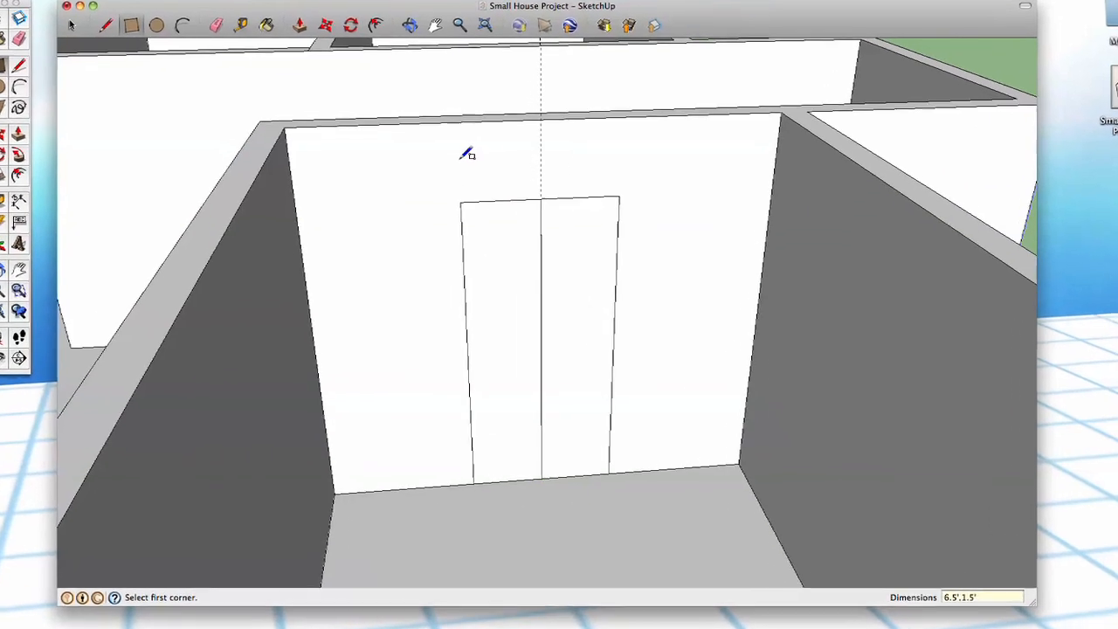
- Delete the line dividing the two door rectangles and the vertical guide above it
{"action": "key", "text": "space"}
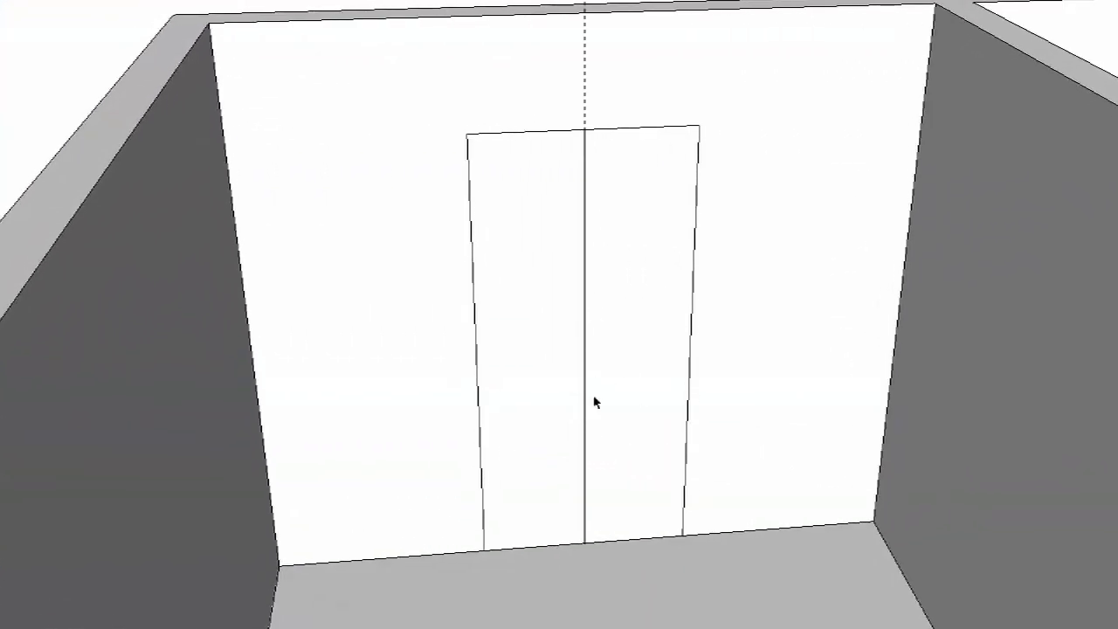
{"action": "left_click", "coordinate": [551, 234]}
{"action": "left_click", "coordinate": [635, 226]}
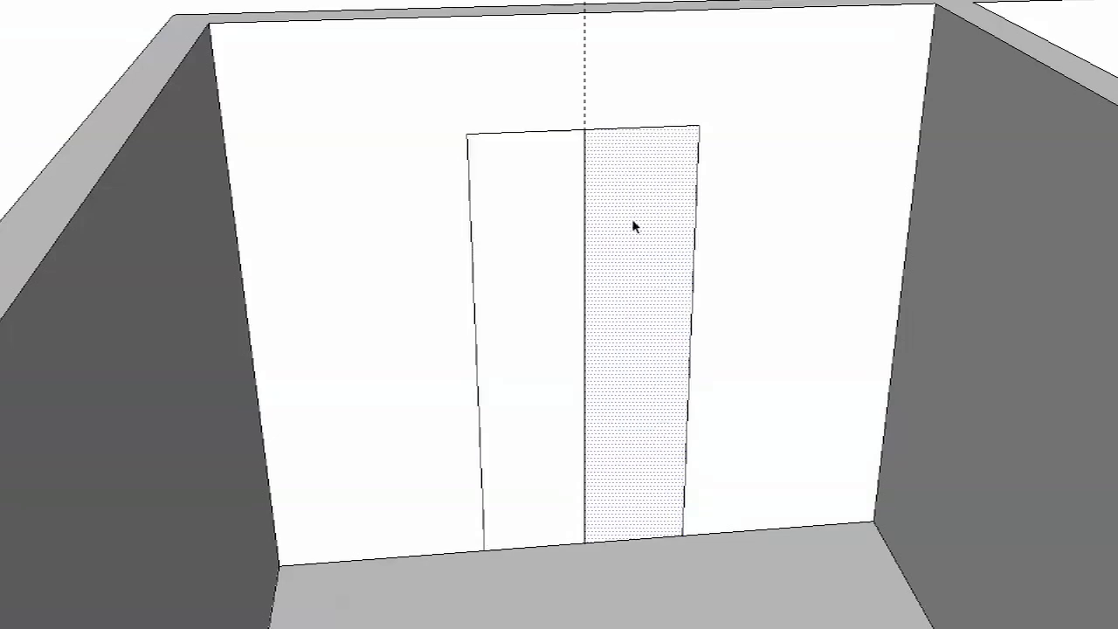
{"action": "left_click", "coordinate": [585, 253]}
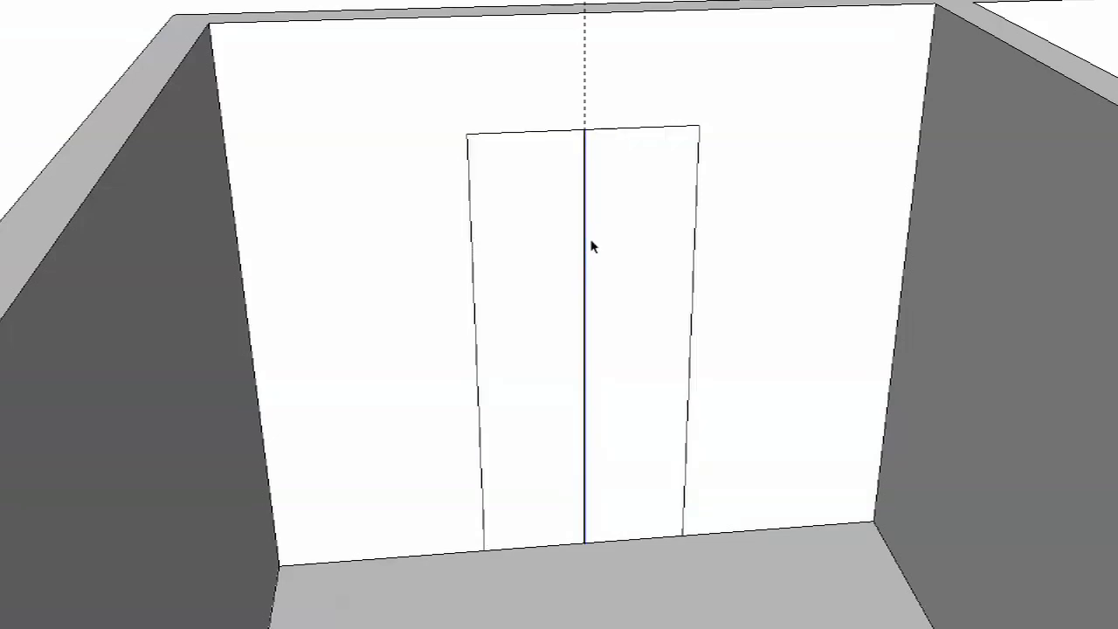
{"action": "key", "text": "Delete"}
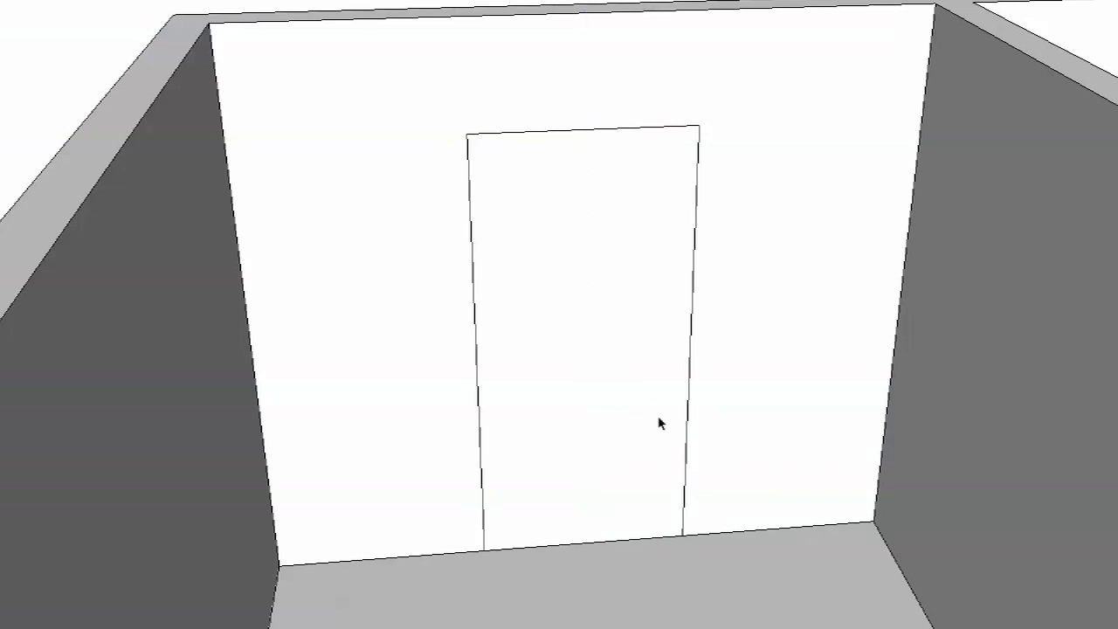
- Push/Pull the door face back through the wall's full thickness to cut the doorway
{"action": "key", "text": "p"}
{"action": "mouse_move", "coordinate": [641, 408]}
{"action": "middle_mouse_down"}
{"action": "mouse_move", "coordinate": [606, 411]}
{"action": "mouse_move", "coordinate": [626, 418]}
{"action": "middle_mouse_up"}
{"action": "left_click", "coordinate": [627, 418]}
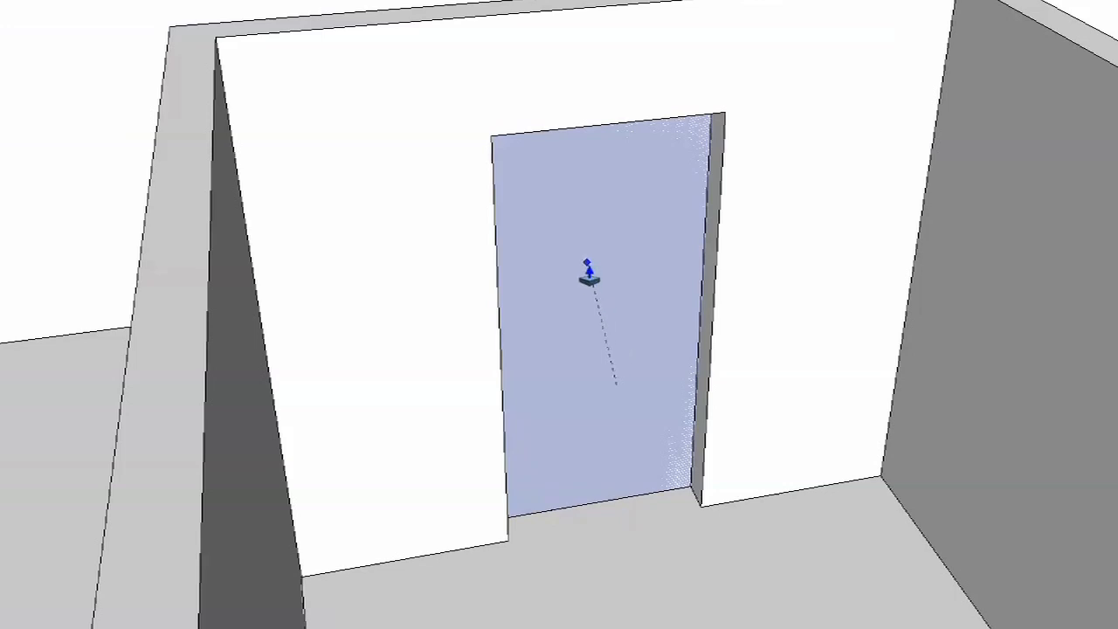
{"action": "left_click", "coordinate": [603, 332]}
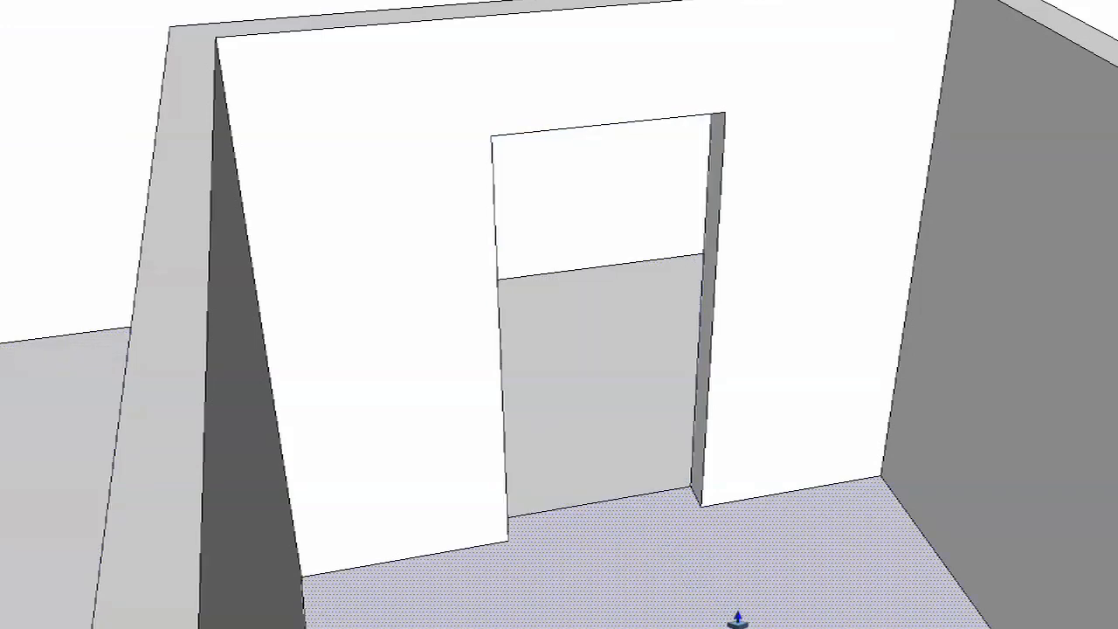
{"action": "key", "text": "space"}
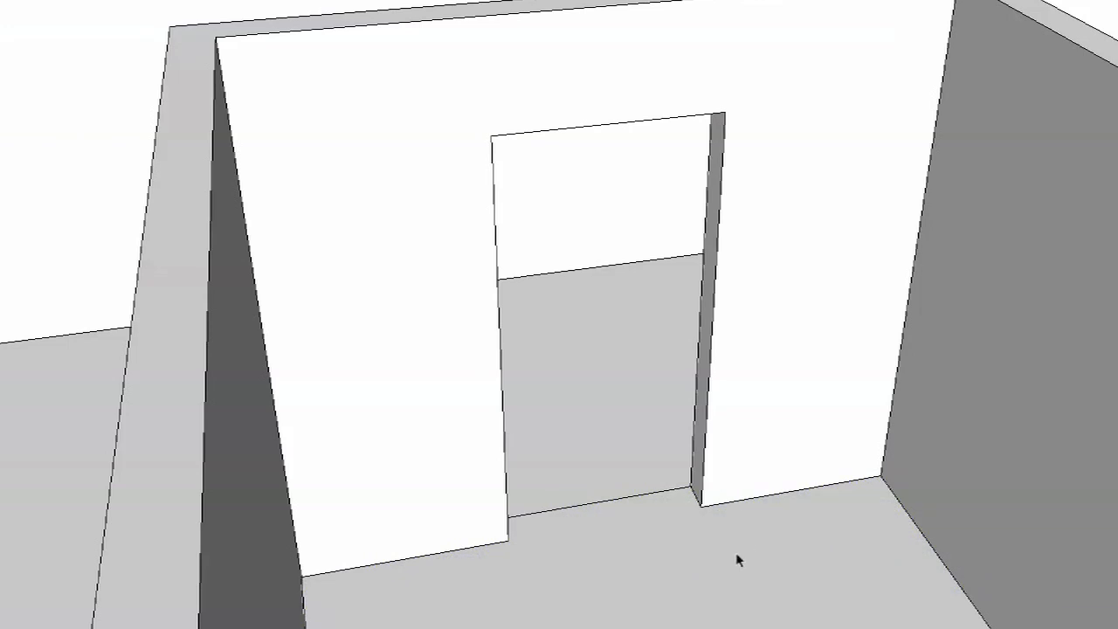
- Look at the cut doorway up close and undo both the opening and the guide's removal
{"action": "scroll", "coordinate": [726, 539], "scroll_direction": "up", "scroll_amount": 5}
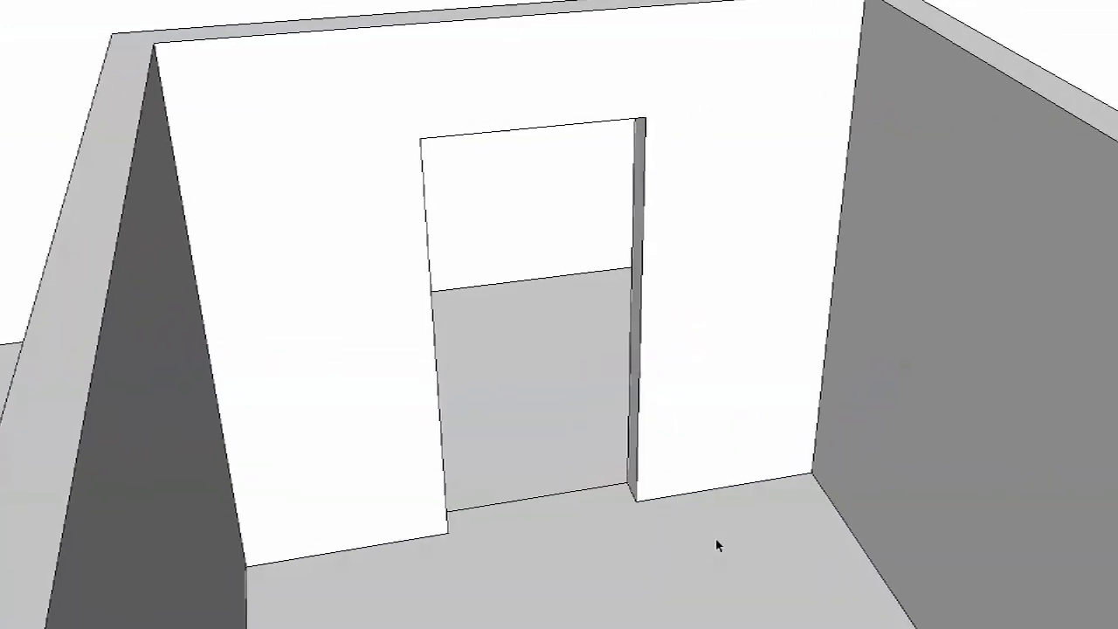
{"action": "scroll", "coordinate": [712, 546], "scroll_direction": "up", "scroll_amount": 6}
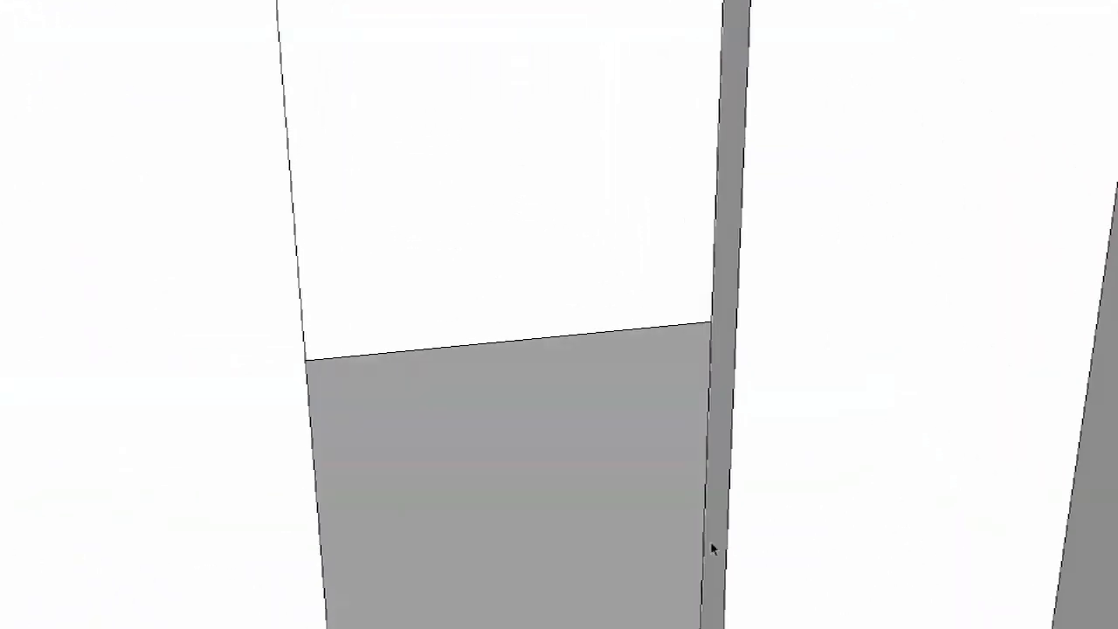
{"action": "scroll", "coordinate": [711, 549], "scroll_direction": "up", "scroll_amount": 2}
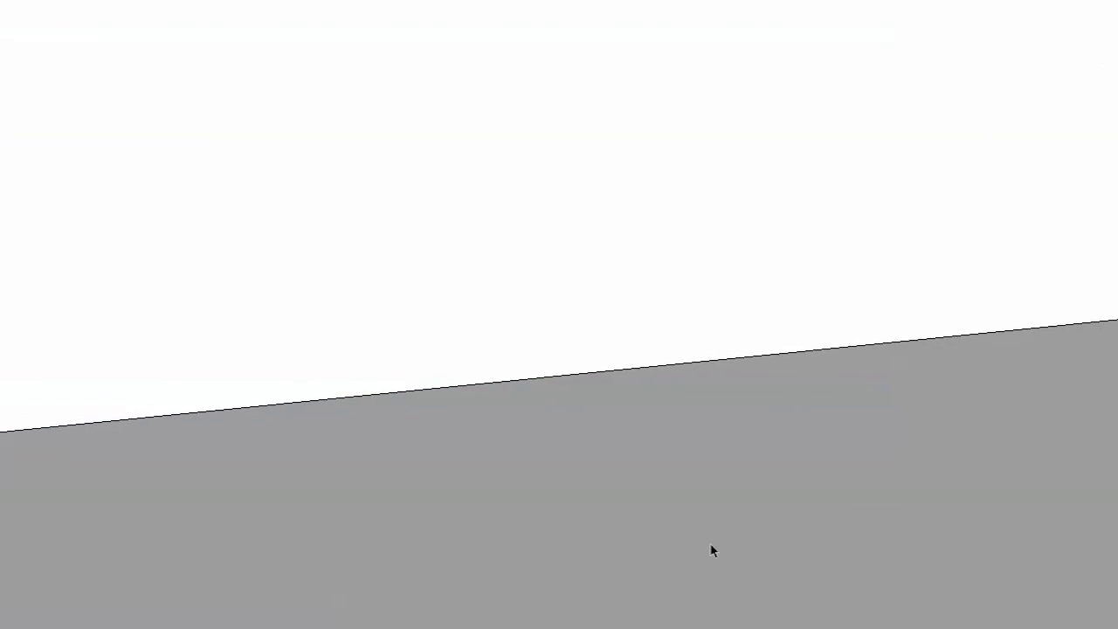
{"action": "scroll", "coordinate": [711, 549], "scroll_direction": "down", "scroll_amount": 4}
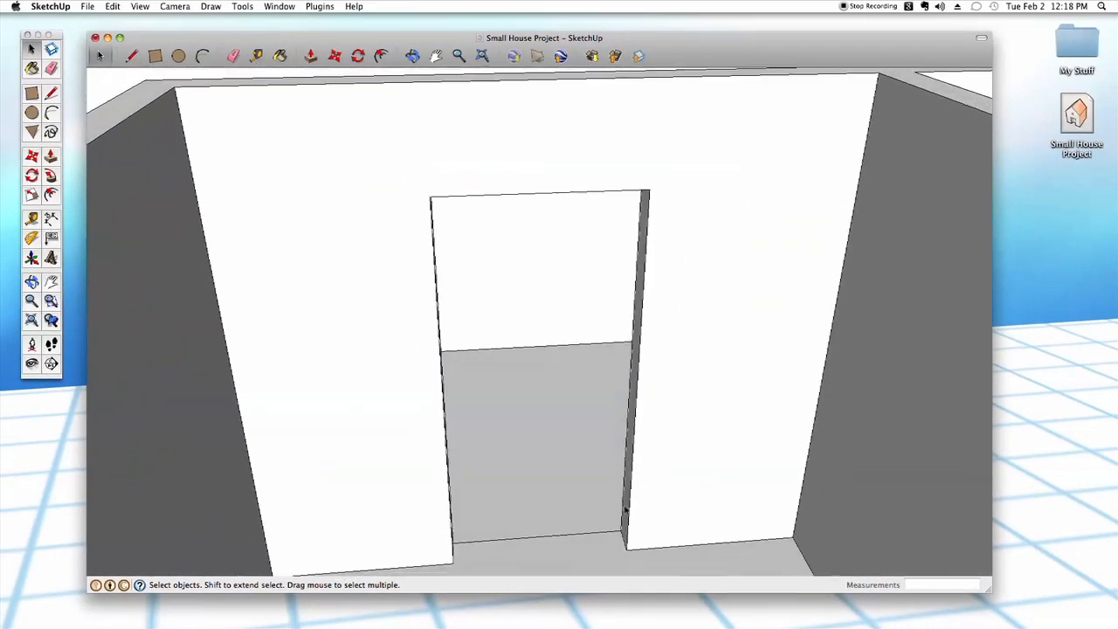
{"action": "scroll", "coordinate": [624, 509], "scroll_direction": "down", "scroll_amount": 5}
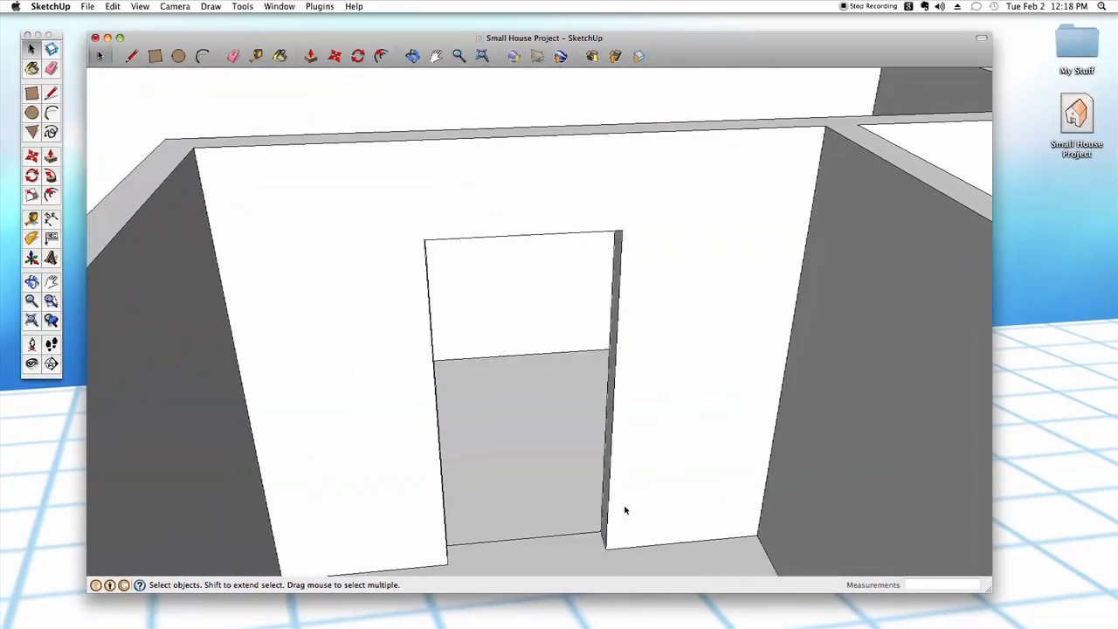
{"action": "middle_click_drag", "start_coordinate": [625, 508], "coordinate": [626, 509]}
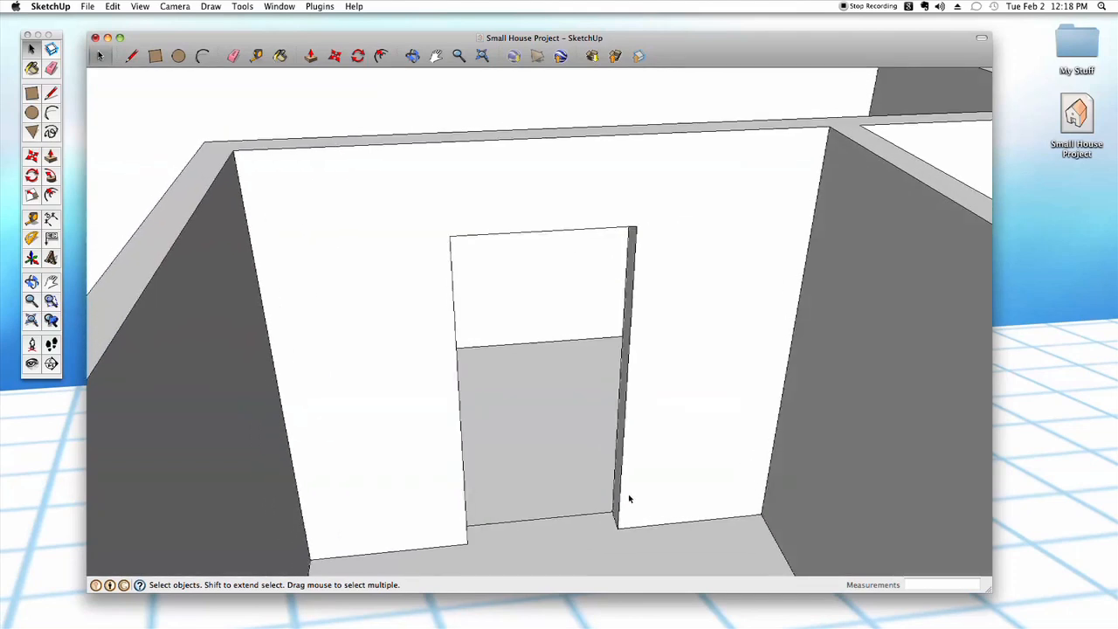
{"action": "key", "text": "super+z"}
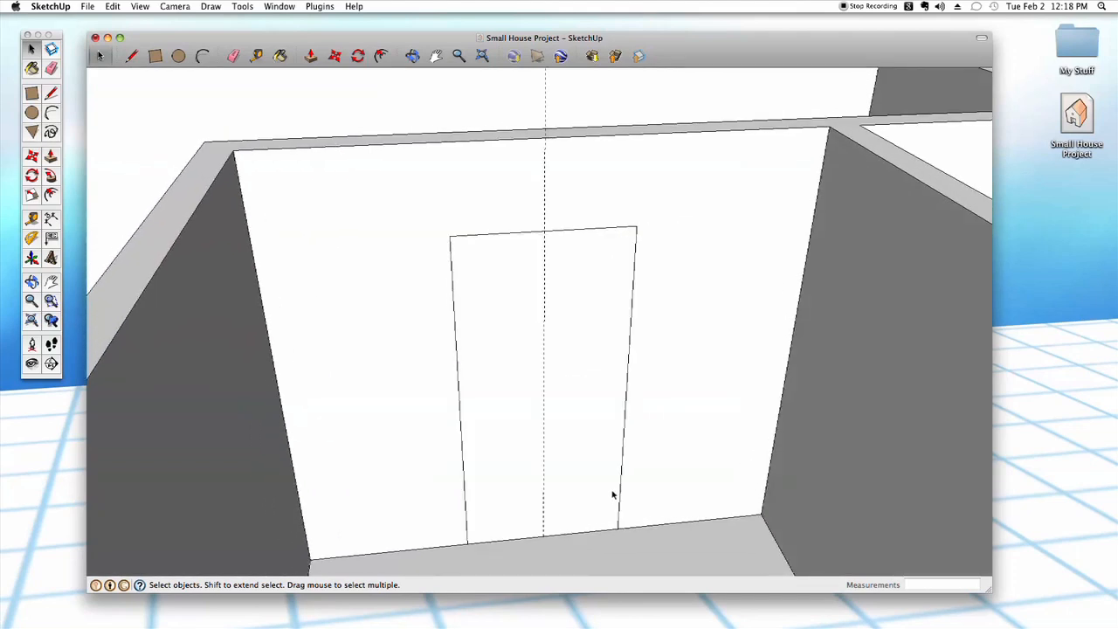
- Undo the dividing line's deletion and the drawing of both door rectangles
{"action": "left_click", "coordinate": [509, 322]}
{"action": "left_click", "coordinate": [571, 349]}
{"action": "left_click", "coordinate": [544, 370]}
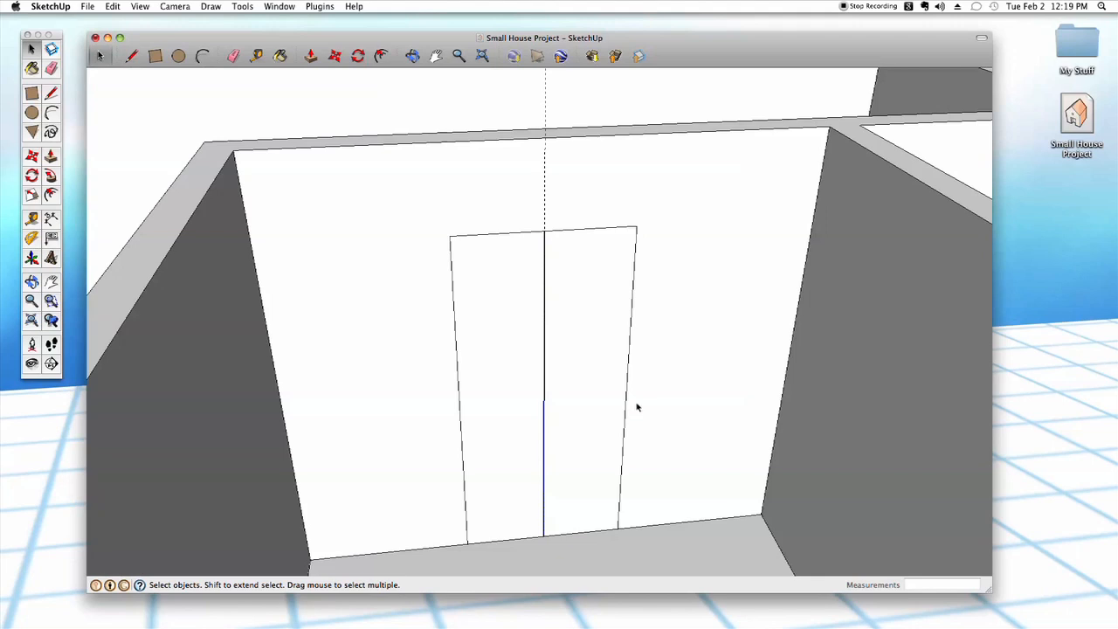
{"action": "key", "text": "super+z"}
{"action": "key", "text": "super+z"}
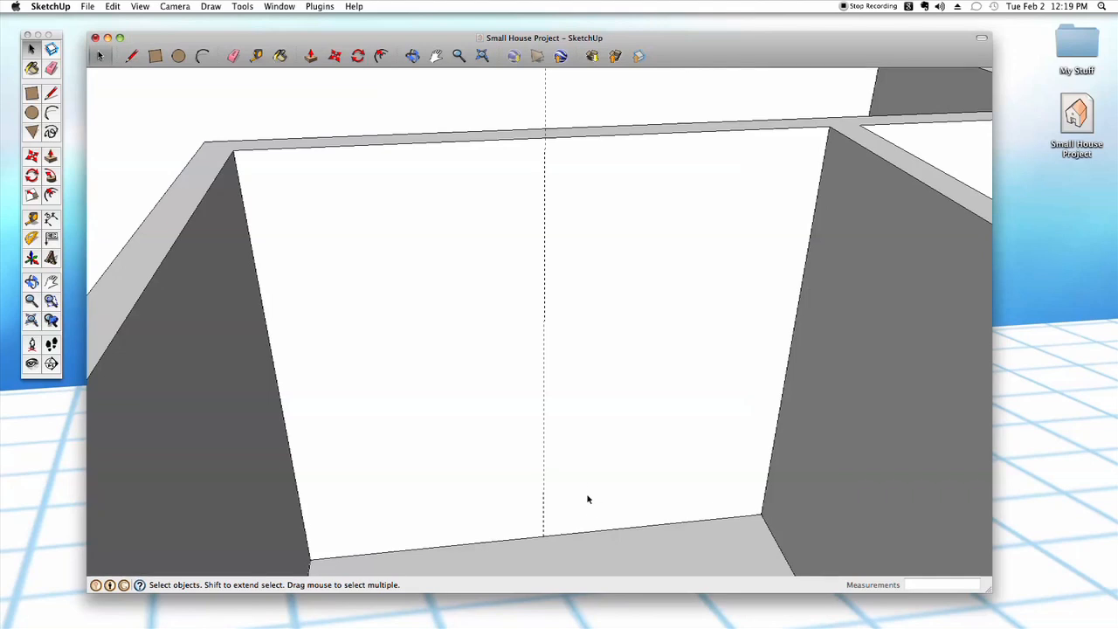
- Draw two rectangles 1.5' wide by 5.5' high from the guide's foot, one on each side of the guide
{"action": "key", "text": "r"}
{"action": "left_click", "coordinate": [543, 535]}
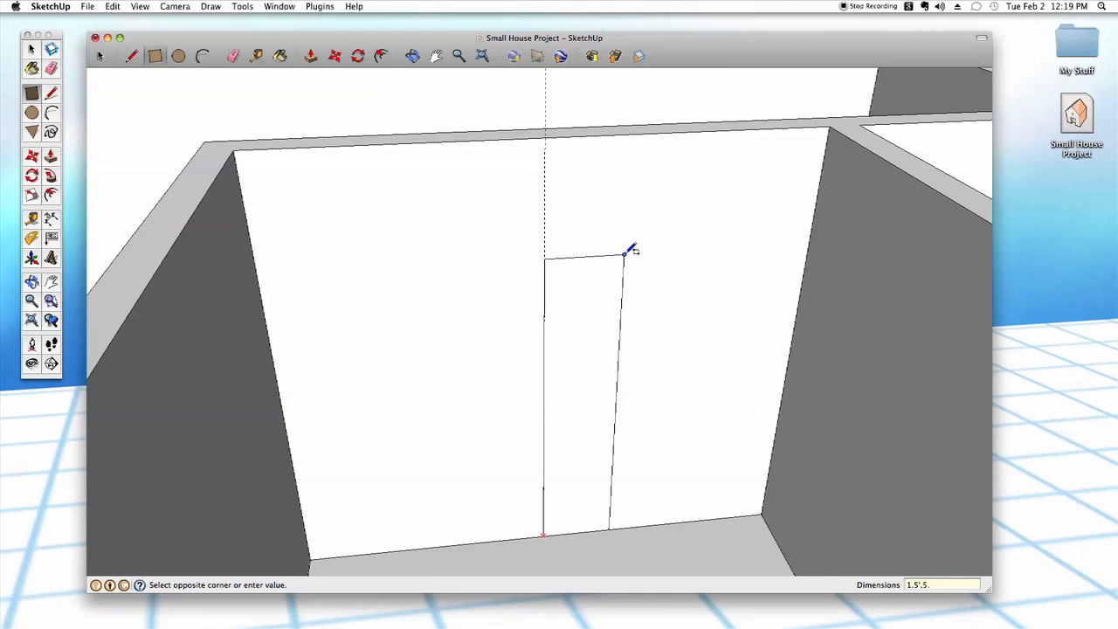
{"action": "key", "text": "Return"}
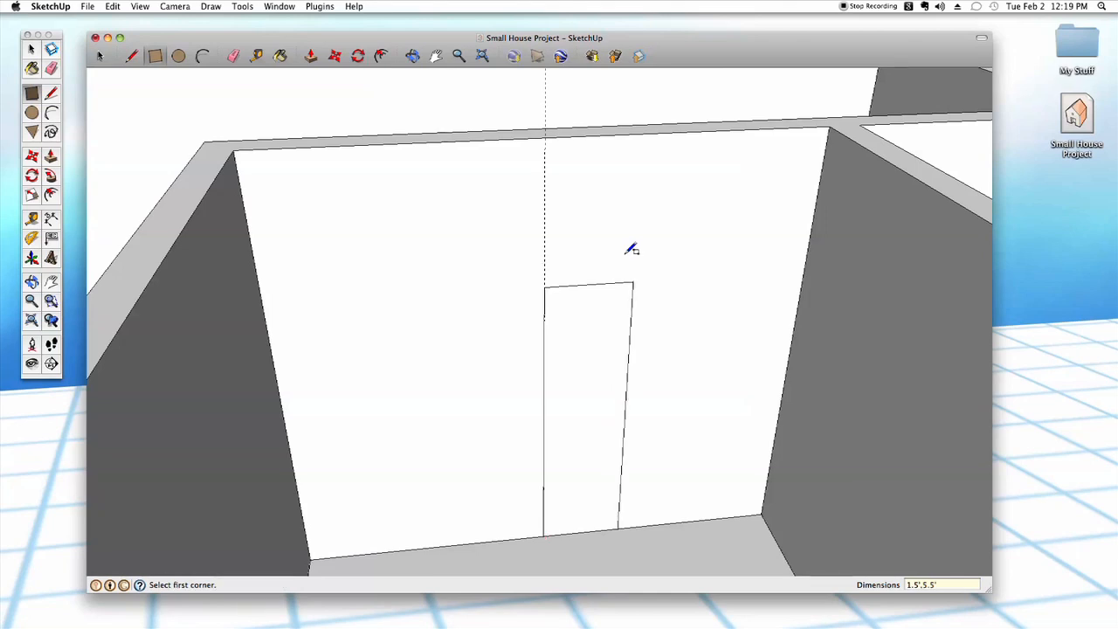
{"action": "left_click", "coordinate": [543, 535]}
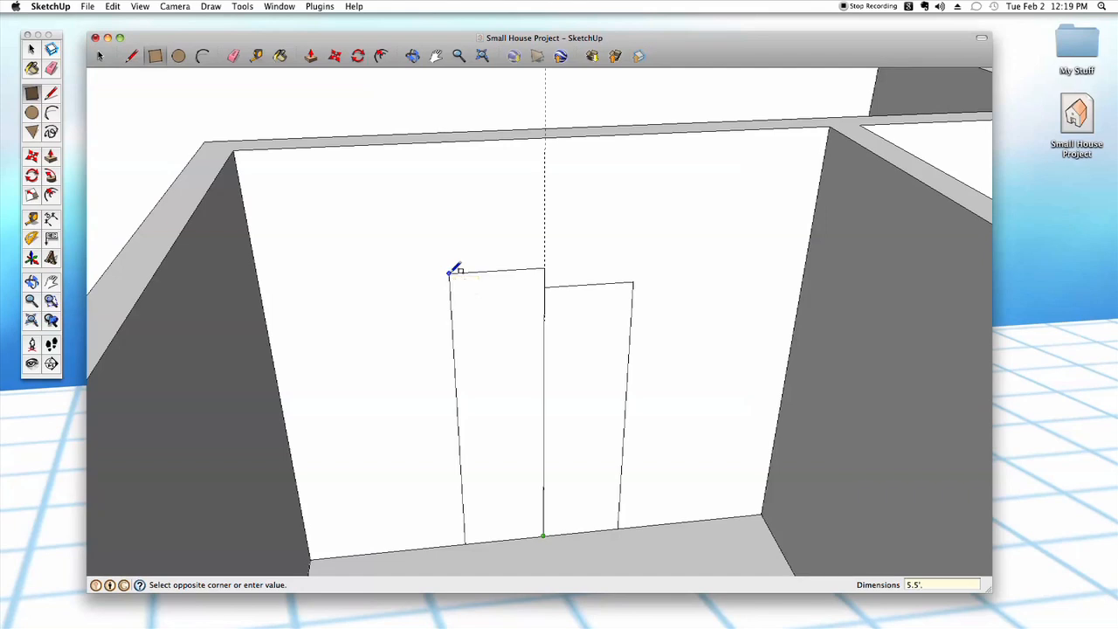
{"action": "key", "text": "Return"}
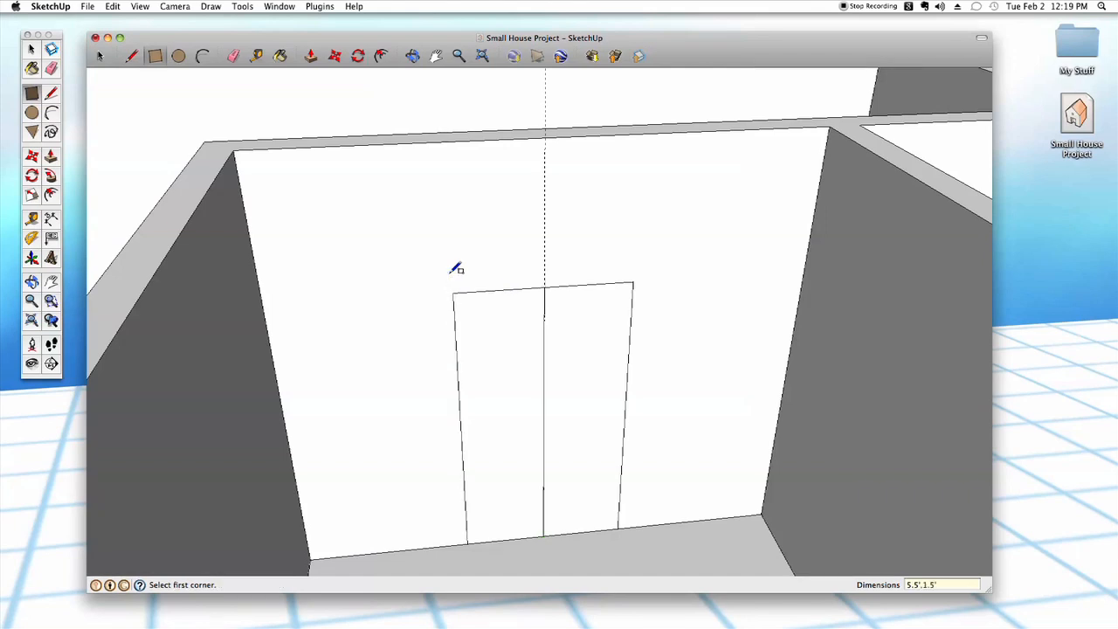
- Remove the vertical guide line above the two door rectangles
{"action": "key", "text": "space"}
{"action": "middle_click_drag", "start_coordinate": [646, 313], "coordinate": [635, 320]}
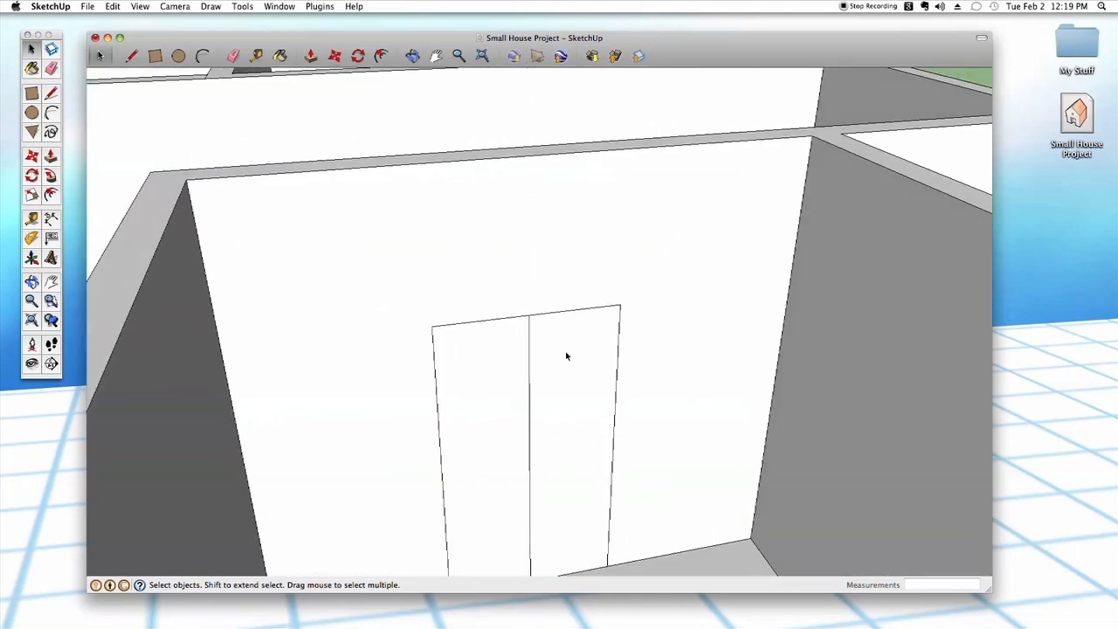
{"action": "middle_click_drag", "start_coordinate": [568, 359], "coordinate": [564, 361]}
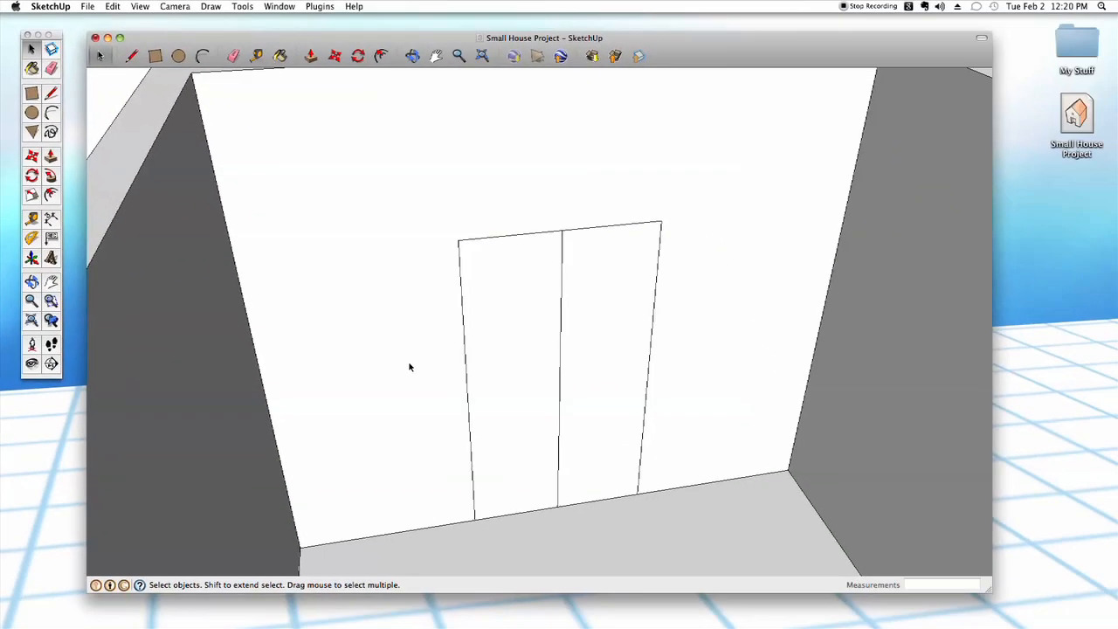
- Draw an arc bulging upward above the two door rectangles, between their outer upper corners
{"action": "key", "text": "a"}
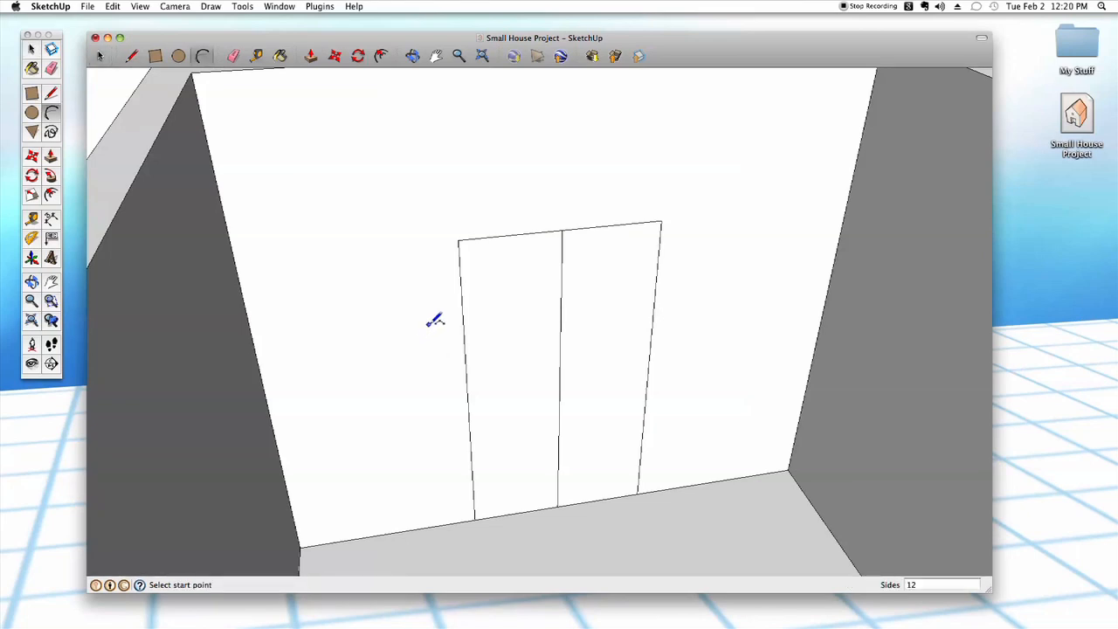
{"action": "scroll", "coordinate": [438, 434], "scroll_direction": "up", "scroll_amount": 4}
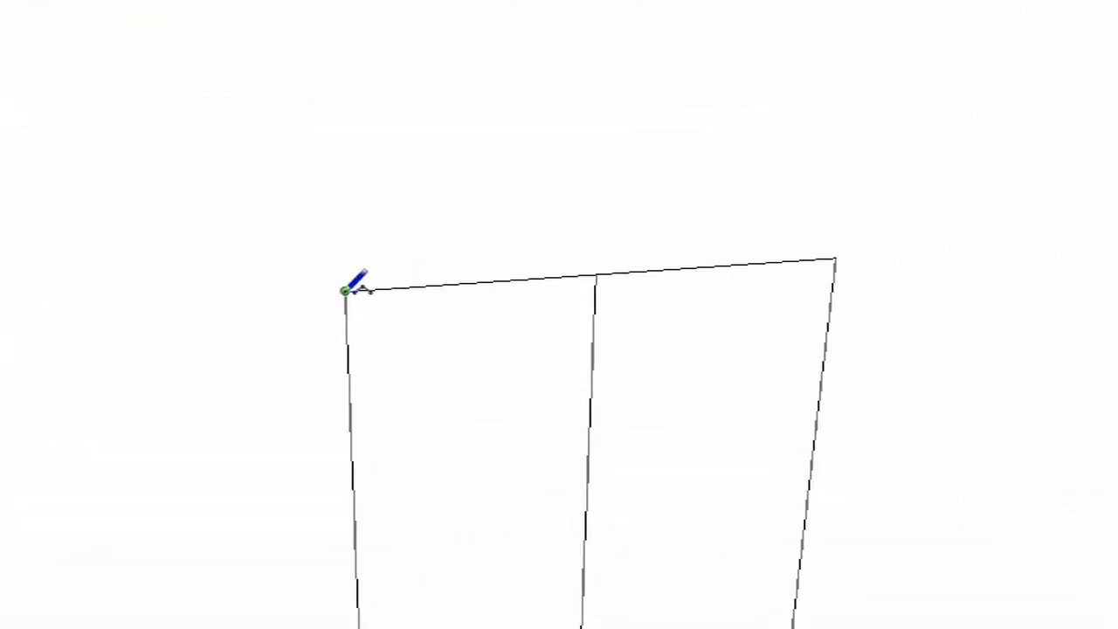
{"action": "left_click", "coordinate": [345, 290]}
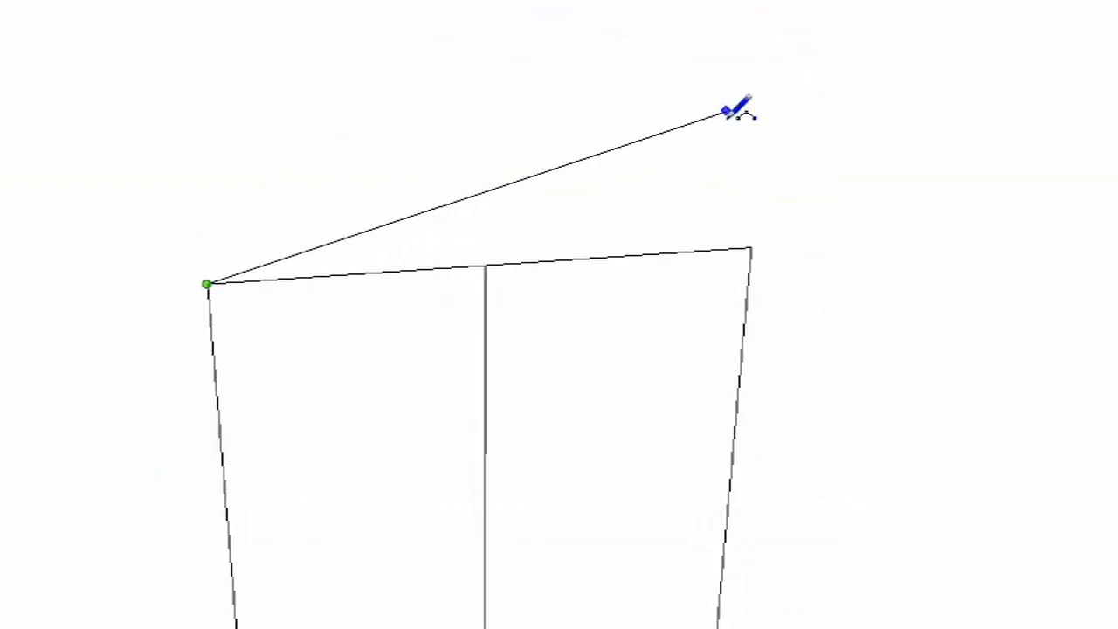
{"action": "left_click", "coordinate": [750, 249]}
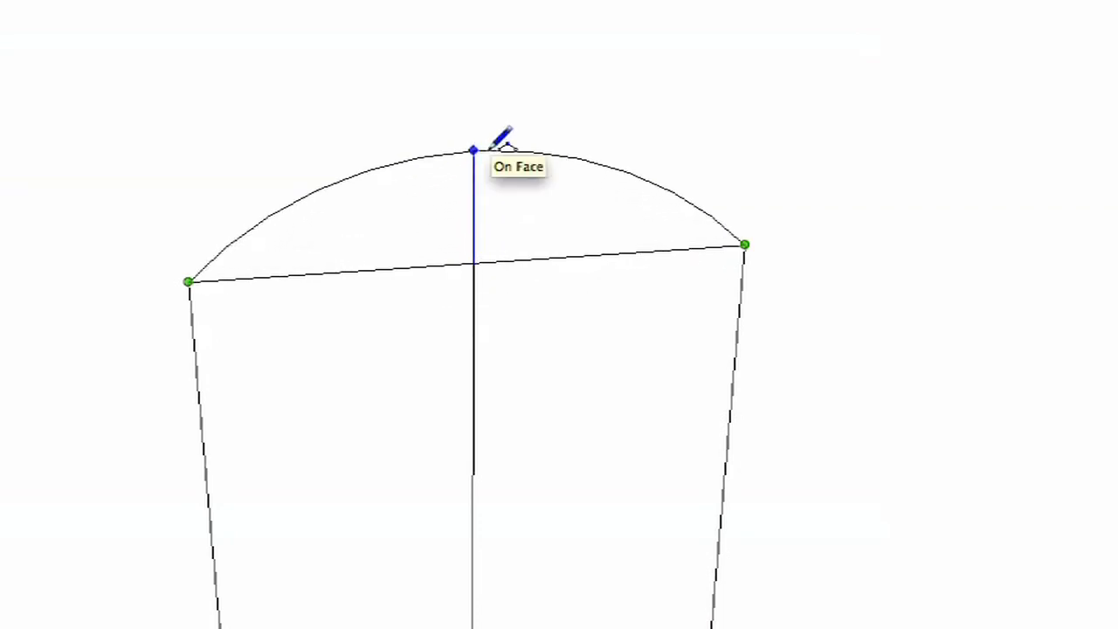
{"action": "left_click", "coordinate": [490, 149]}
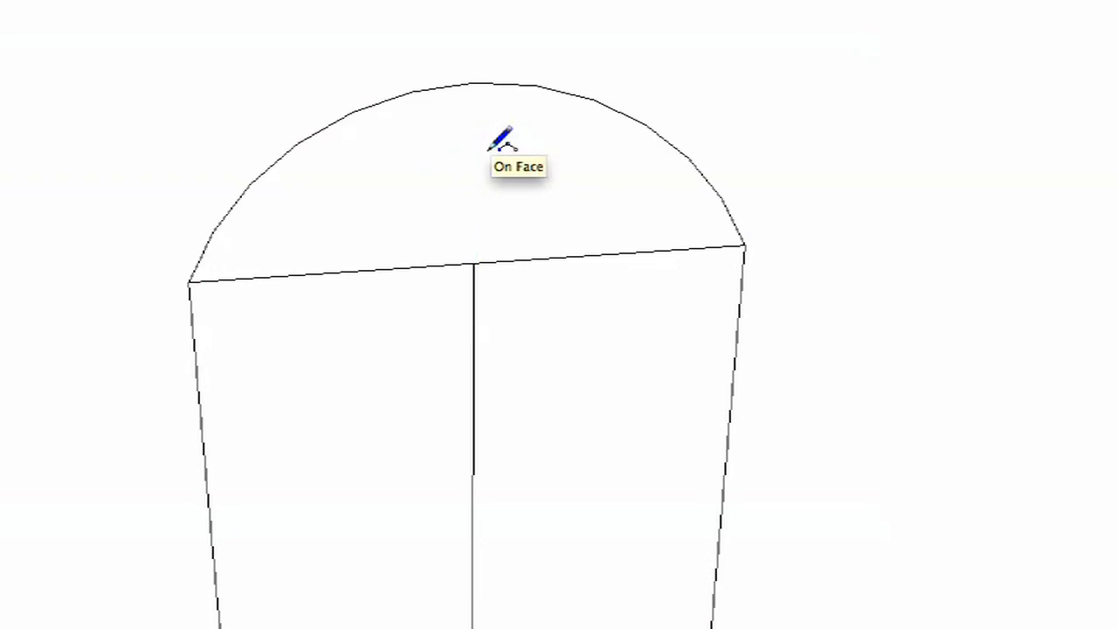
{"action": "scroll", "coordinate": [489, 151], "scroll_direction": "down", "scroll_amount": 5}
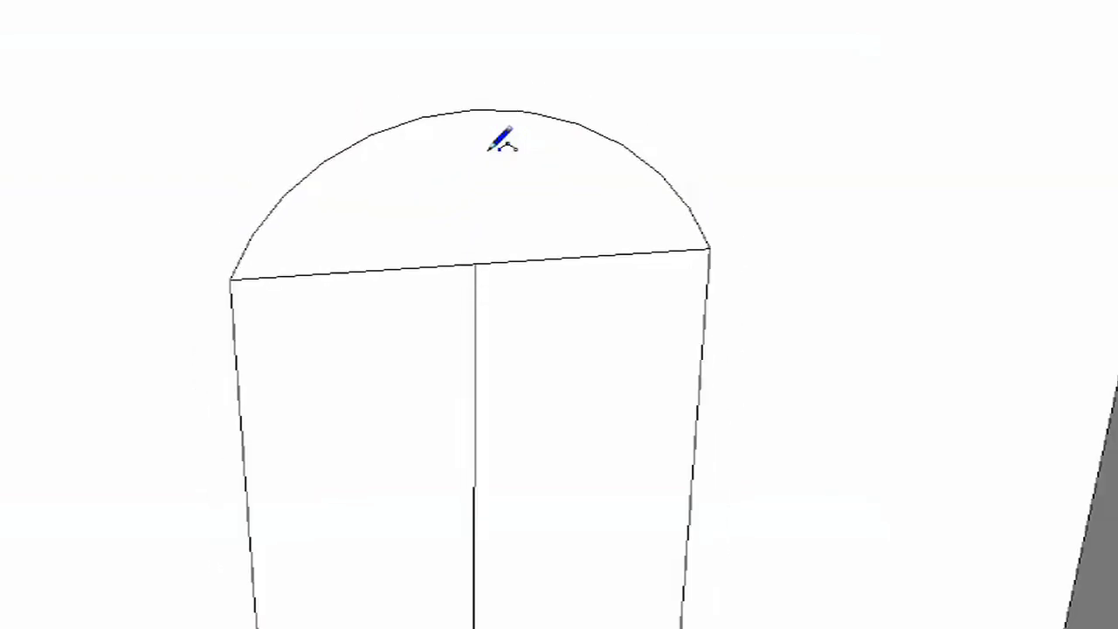
- Push both door rectangles and the arch face 6" through the wall one by one
{"action": "key", "text": "p"}
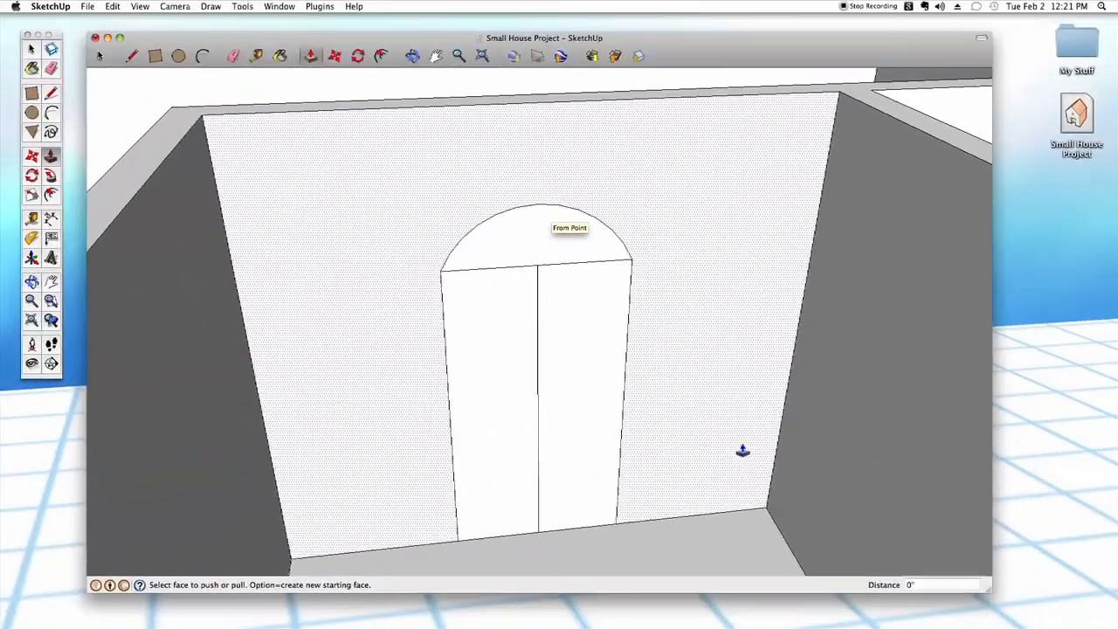
{"action": "scroll", "coordinate": [585, 501], "scroll_direction": "up", "scroll_amount": 1}
{"action": "double_click", "coordinate": [573, 454]}
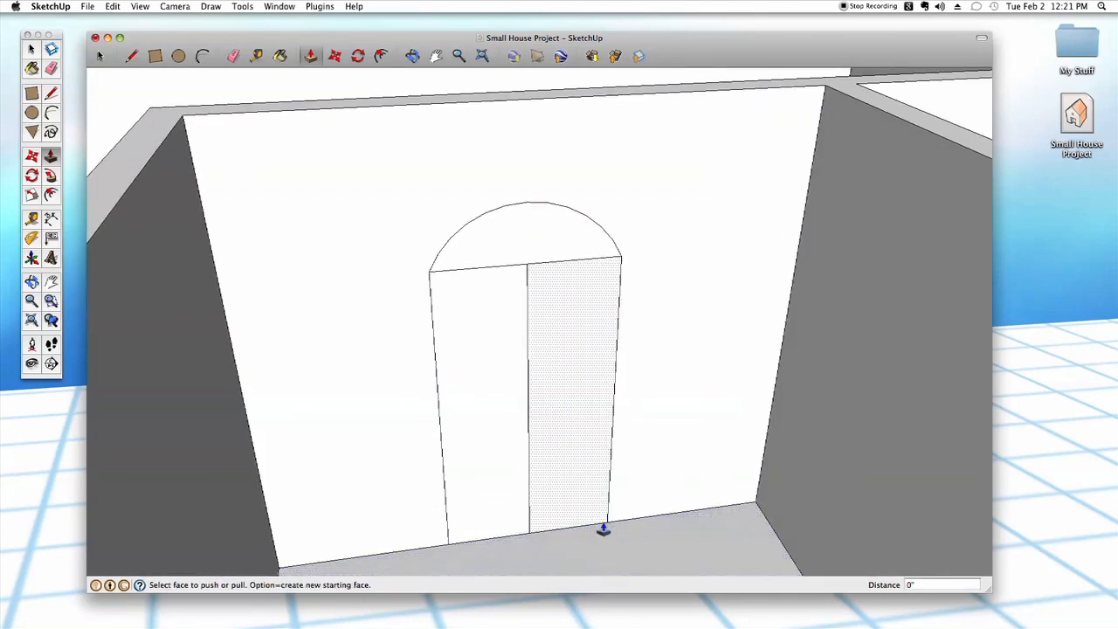
{"action": "left_click", "coordinate": [567, 470]}
{"action": "left_click", "coordinate": [561, 441]}
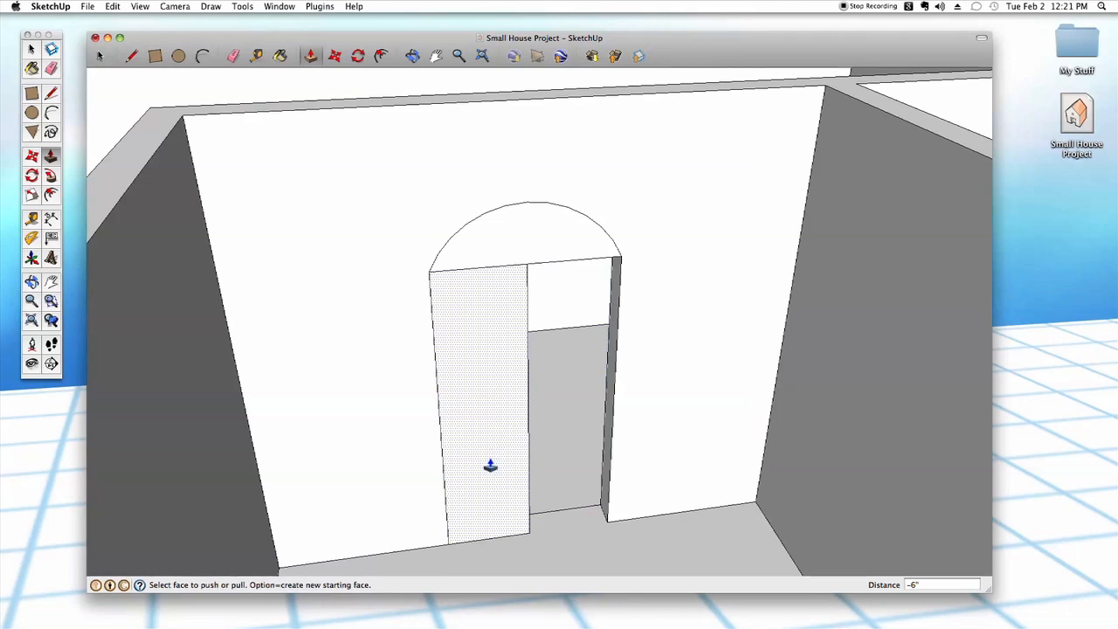
{"action": "left_click", "coordinate": [489, 463]}
{"action": "left_click", "coordinate": [486, 434]}
{"action": "left_click", "coordinate": [509, 255]}
{"action": "left_click", "coordinate": [513, 242]}
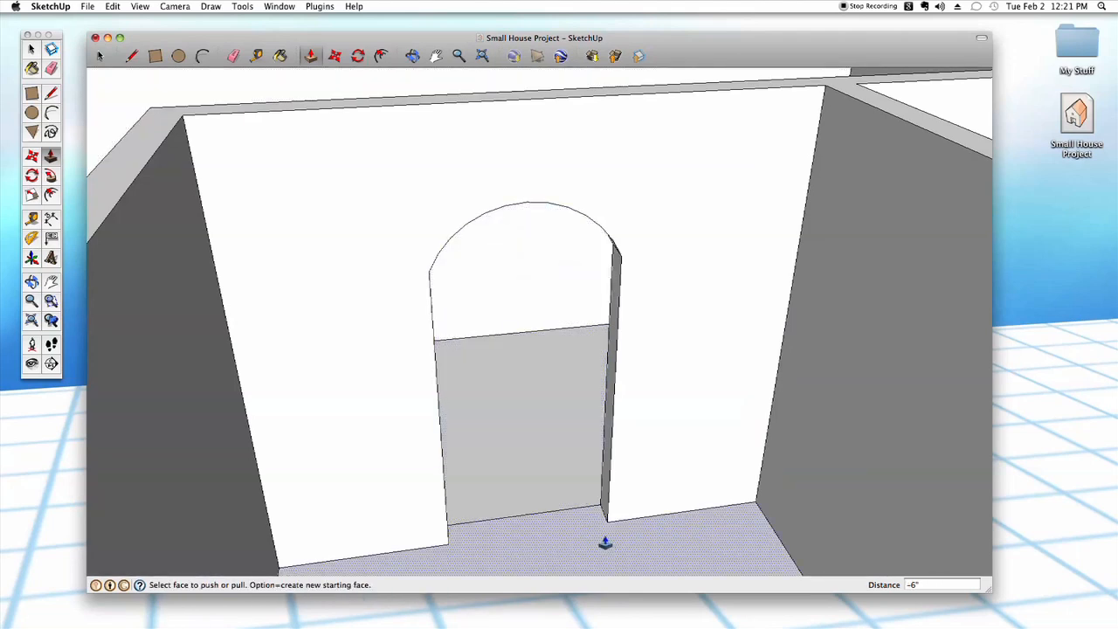
- Undo the three push operations on the door rectangles and the arch face
{"action": "key", "text": "super+z"}
{"action": "key", "text": "super+z"}
{"action": "key", "text": "super+z"}
- Delete the vertical dividing line and the horizontal line beneath the arc to leave one arched outline
{"action": "key", "text": "space"}
{"action": "left_click", "coordinate": [526, 359]}
{"action": "left_click", "coordinate": [529, 356]}
{"action": "left_click", "coordinate": [527, 343]}
{"action": "key", "text": "Delete"}
{"action": "left_click", "coordinate": [537, 262]}
{"action": "key", "text": "Delete"}
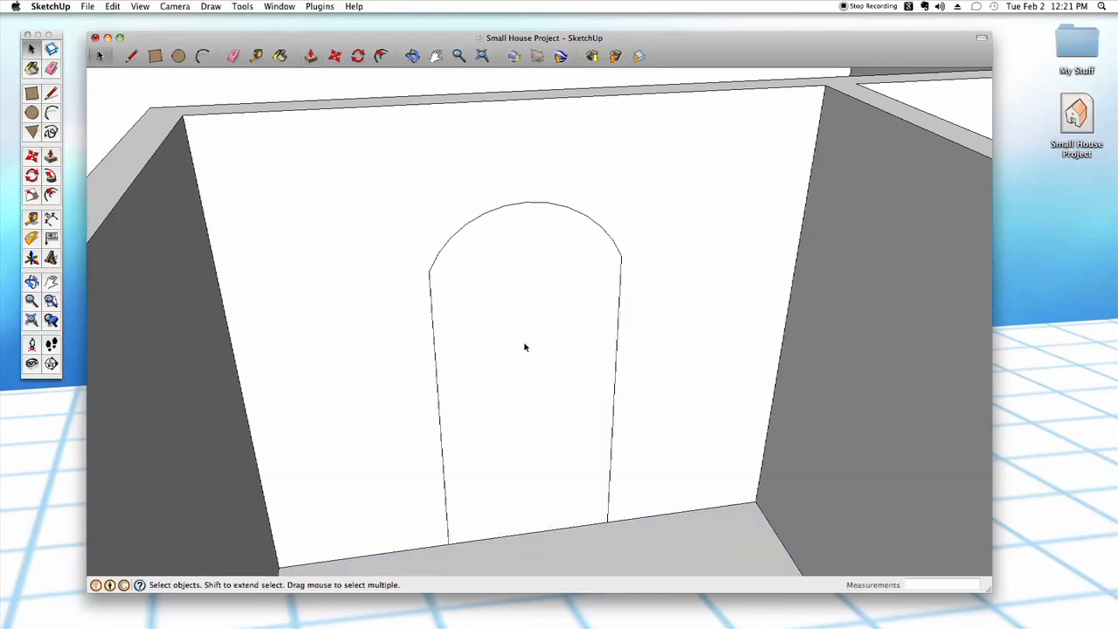
- Push the single arched face 6" through the wall to cut the doorway
{"action": "key", "text": "p"}
{"action": "left_click", "coordinate": [538, 394]}
{"action": "left_click", "coordinate": [537, 377]}
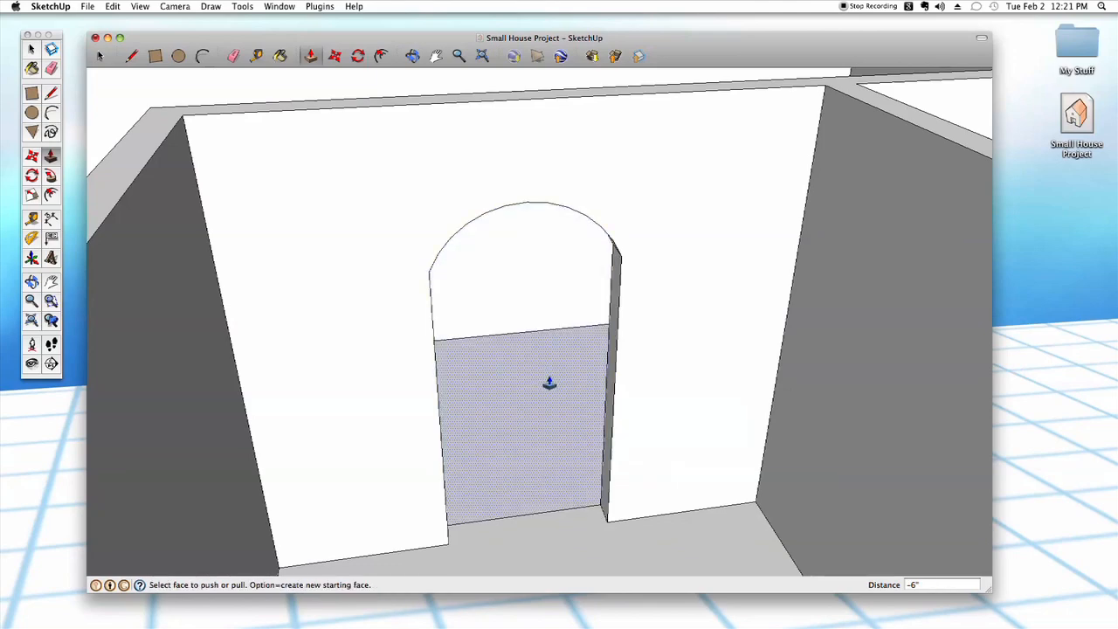
{"action": "key", "text": "space"}
- Examine the arched doorway and the interior wall around it from both sides
{"action": "middle_click_drag", "start_coordinate": [648, 239], "coordinate": [640, 374]}
{"action": "scroll", "coordinate": [640, 376], "scroll_direction": "down", "scroll_amount": 10}
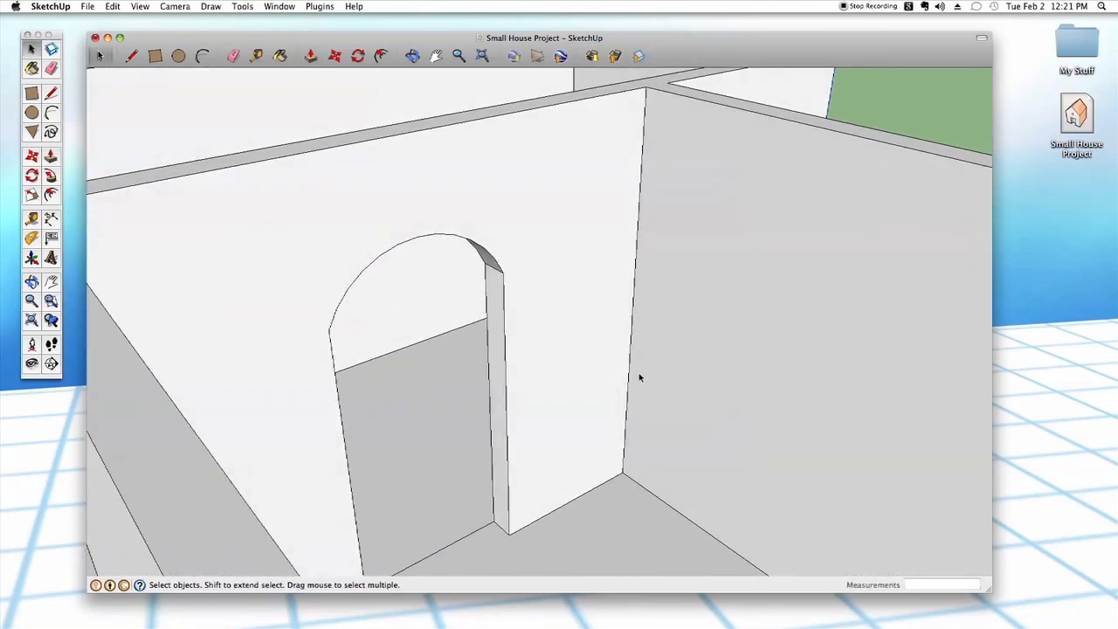
{"action": "scroll", "coordinate": [637, 386], "scroll_direction": "up", "scroll_amount": 10}
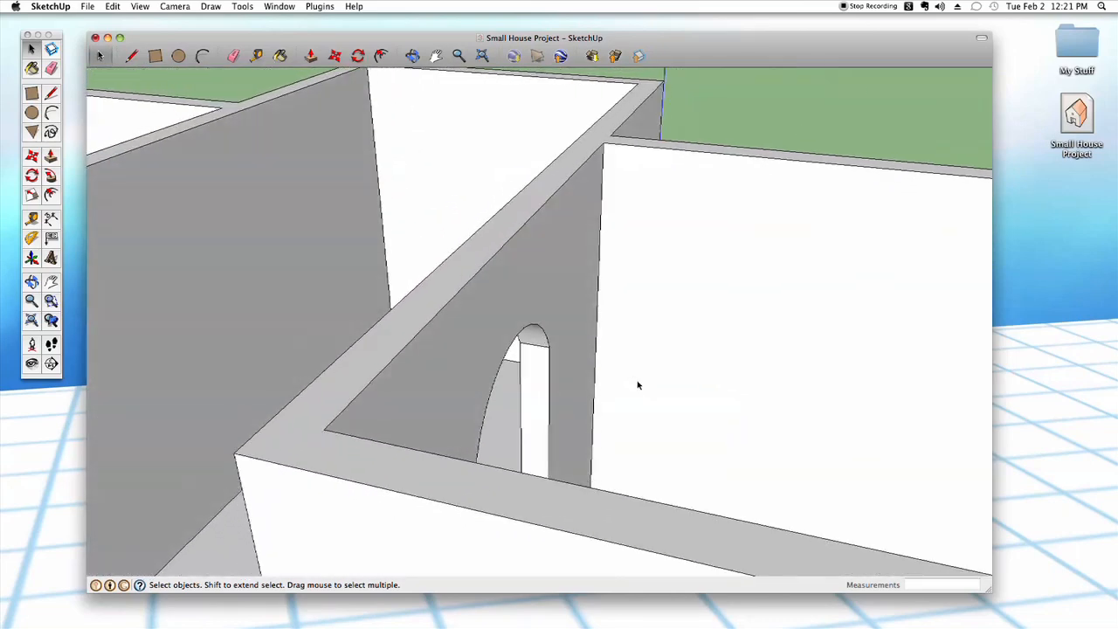
{"action": "scroll", "coordinate": [638, 388], "scroll_direction": "up", "scroll_amount": 10}
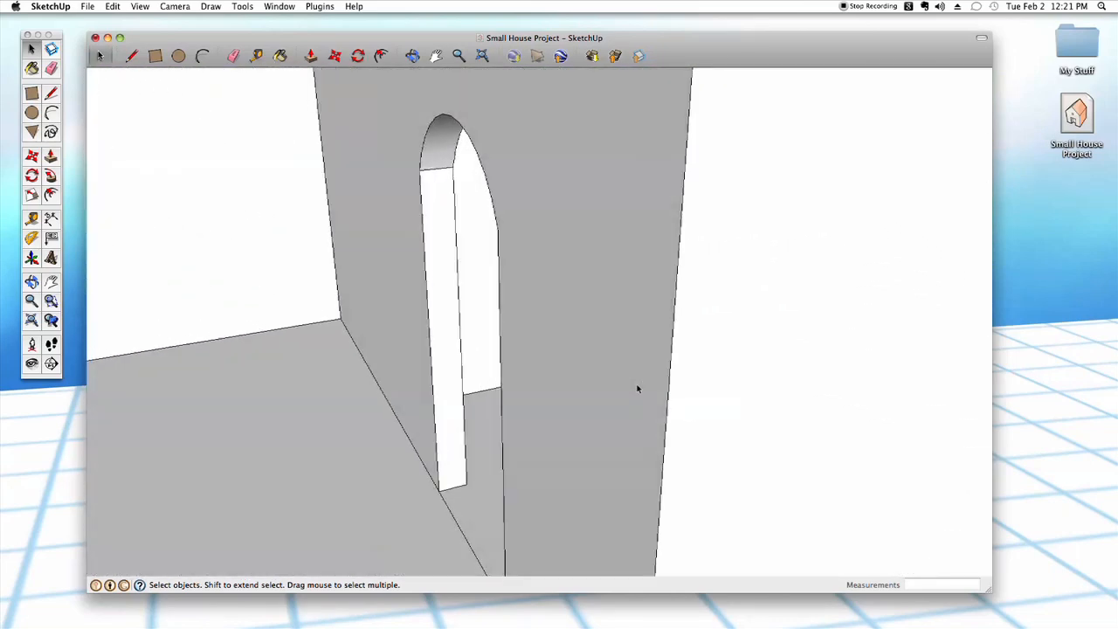
{"action": "scroll", "coordinate": [635, 394], "scroll_direction": "down", "scroll_amount": 10}
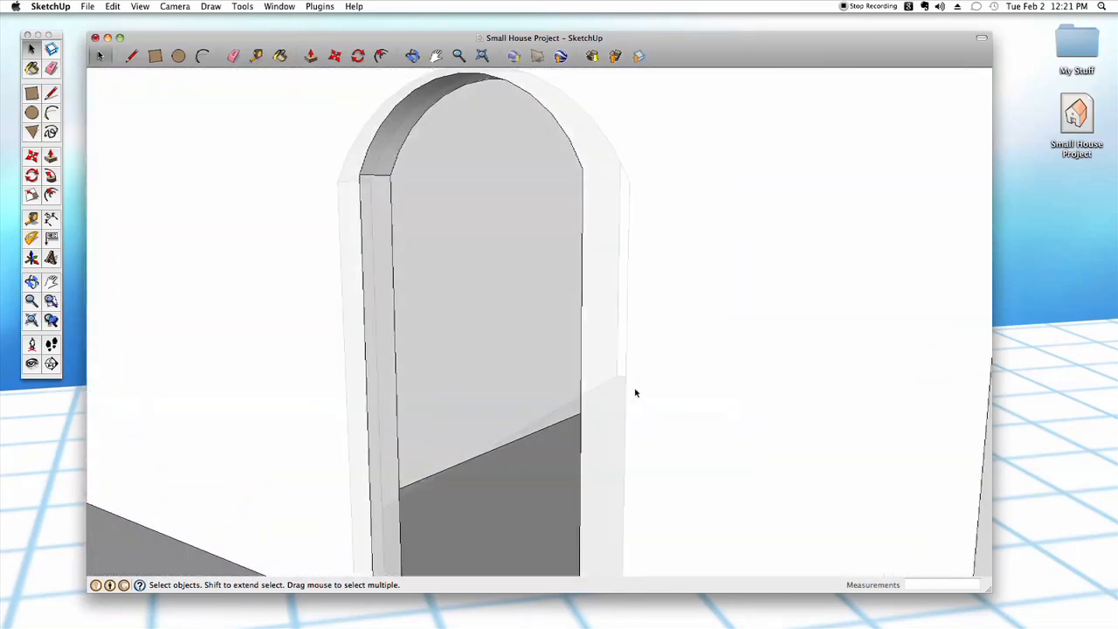
{"action": "scroll", "coordinate": [657, 438], "scroll_direction": "down", "scroll_amount": 5}
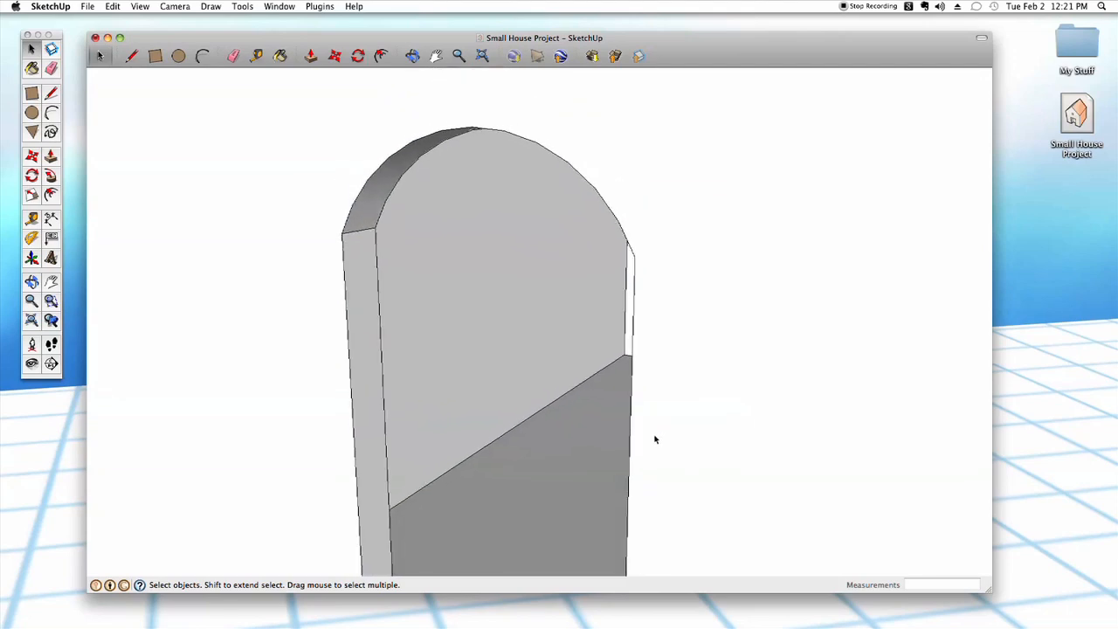
{"action": "scroll", "coordinate": [661, 352], "scroll_direction": "down", "scroll_amount": 6}
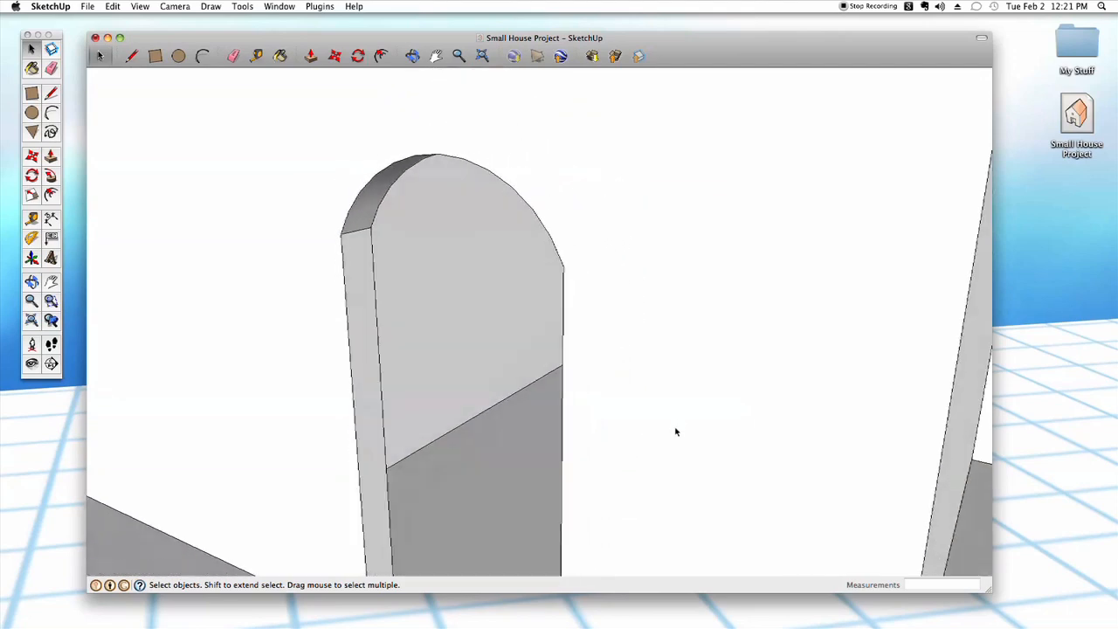
{"action": "scroll", "coordinate": [661, 464], "scroll_direction": "down", "scroll_amount": 8}
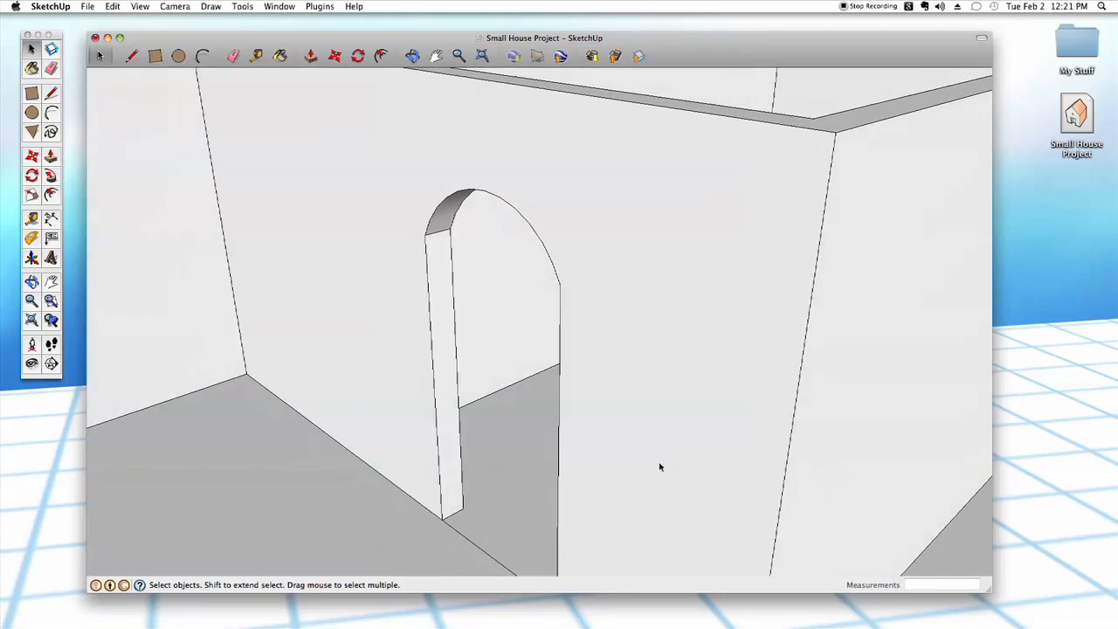
{"action": "middle_click_drag", "start_coordinate": [711, 502], "coordinate": [608, 528]}
{"action": "scroll", "coordinate": [608, 527], "scroll_direction": "up", "scroll_amount": 5}
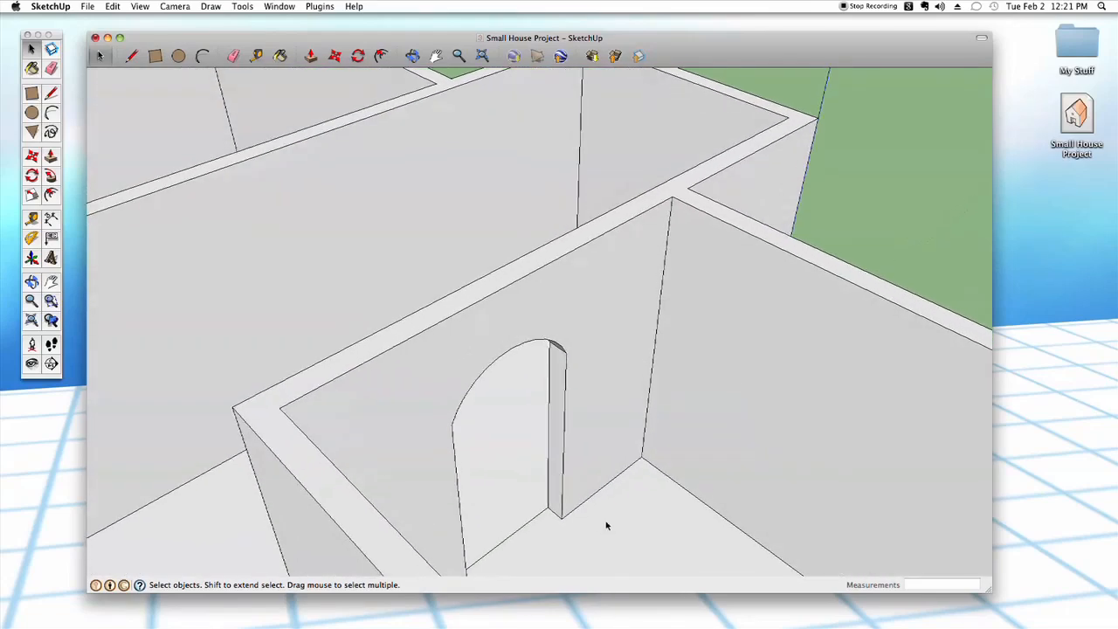
{"action": "scroll", "coordinate": [607, 524], "scroll_direction": "up", "scroll_amount": 3}
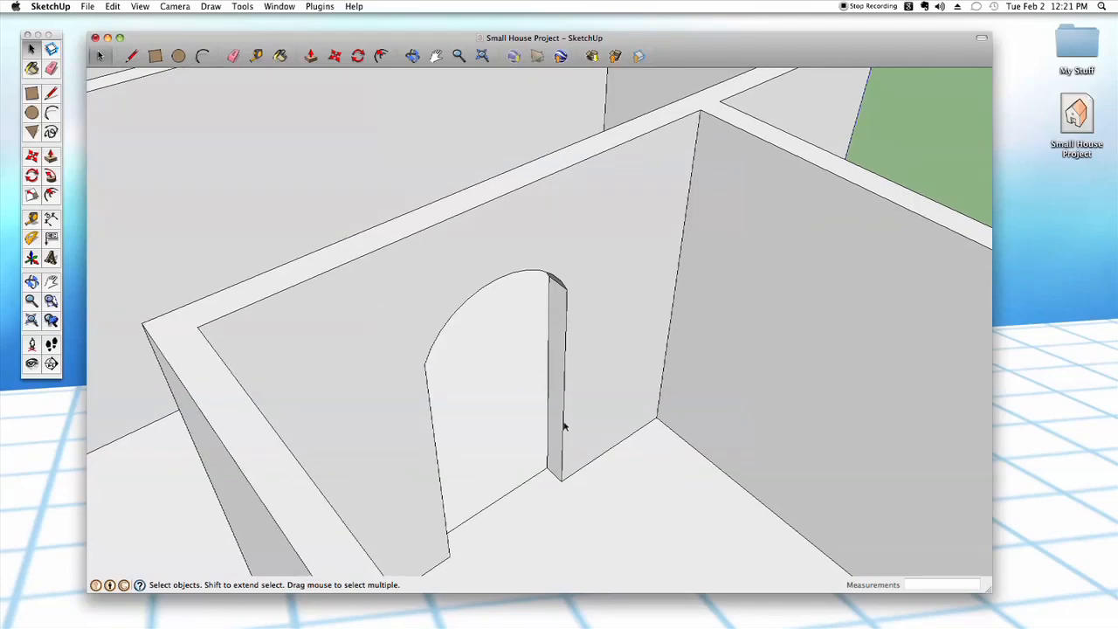
{"action": "middle_click_drag", "start_coordinate": [592, 456], "coordinate": [584, 464]}
{"action": "scroll", "coordinate": [584, 467], "scroll_direction": "up", "scroll_amount": 8}
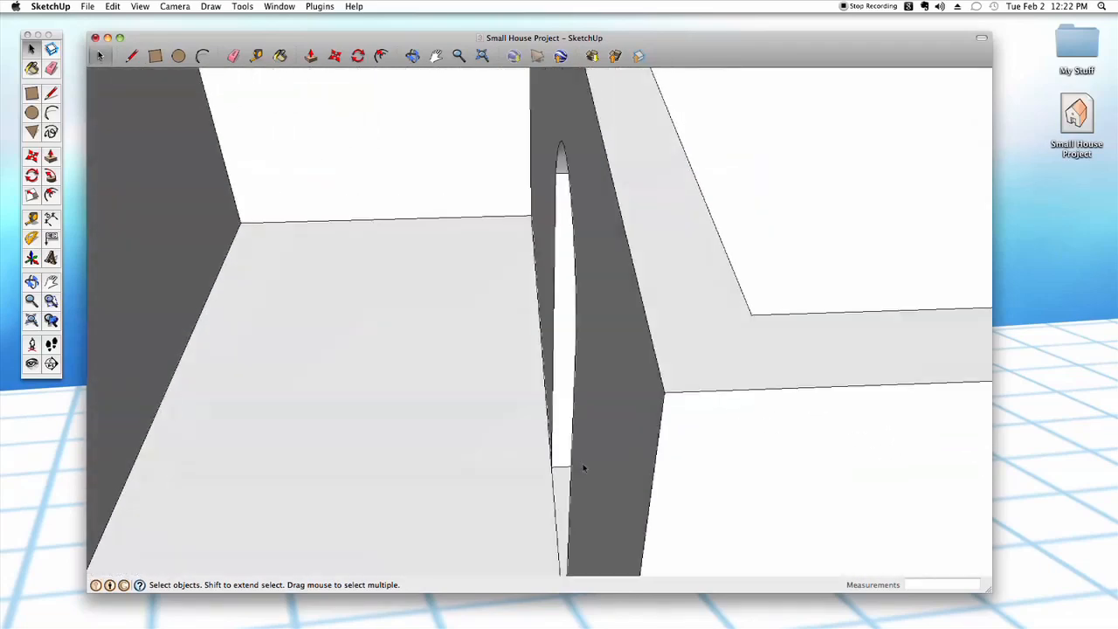
{"action": "middle_click_drag", "start_coordinate": [584, 468], "coordinate": [508, 395]}
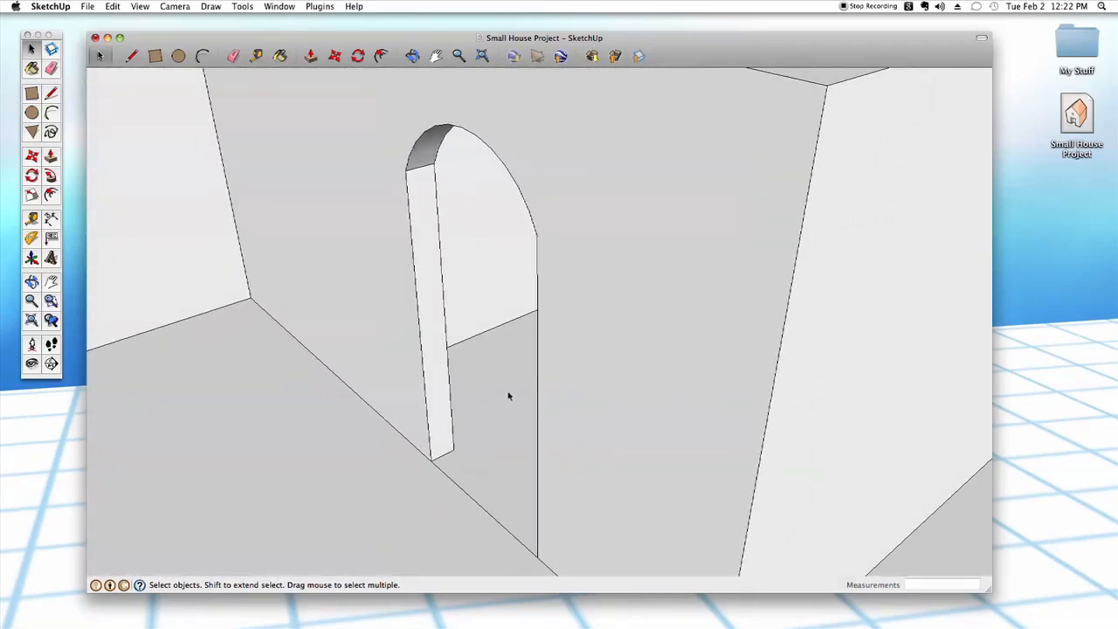
- Select the arched outline on the far wall face, including both vertical edges and the arc
{"action": "left_click", "coordinate": [428, 431]}
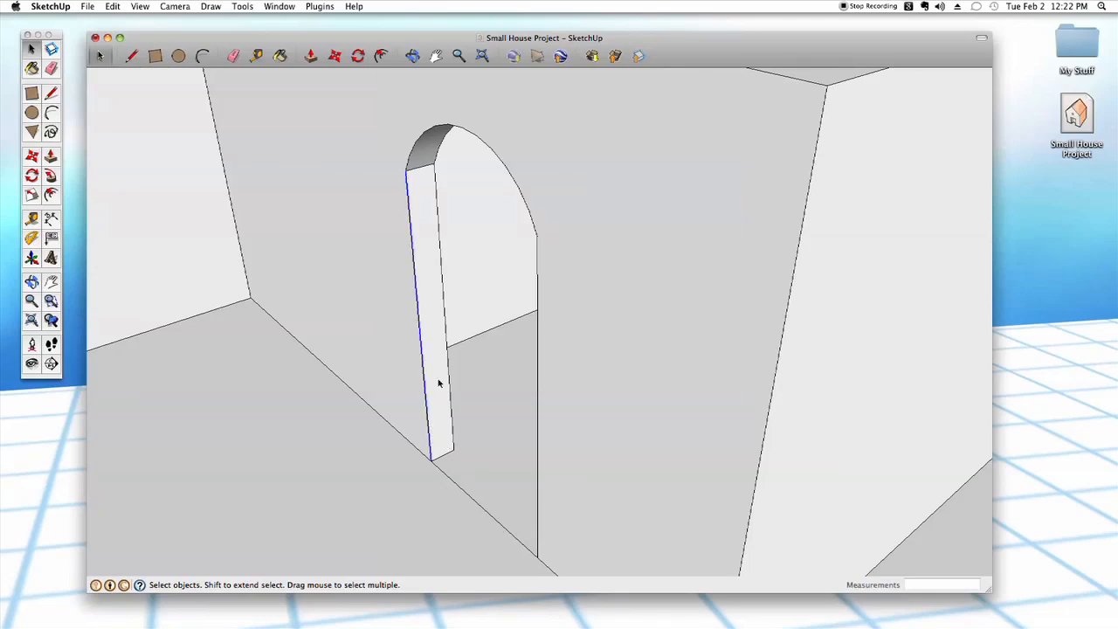
{"action": "left_click", "coordinate": [416, 155], "text": "shift"}
{"action": "left_click", "coordinate": [538, 273], "text": "shift"}
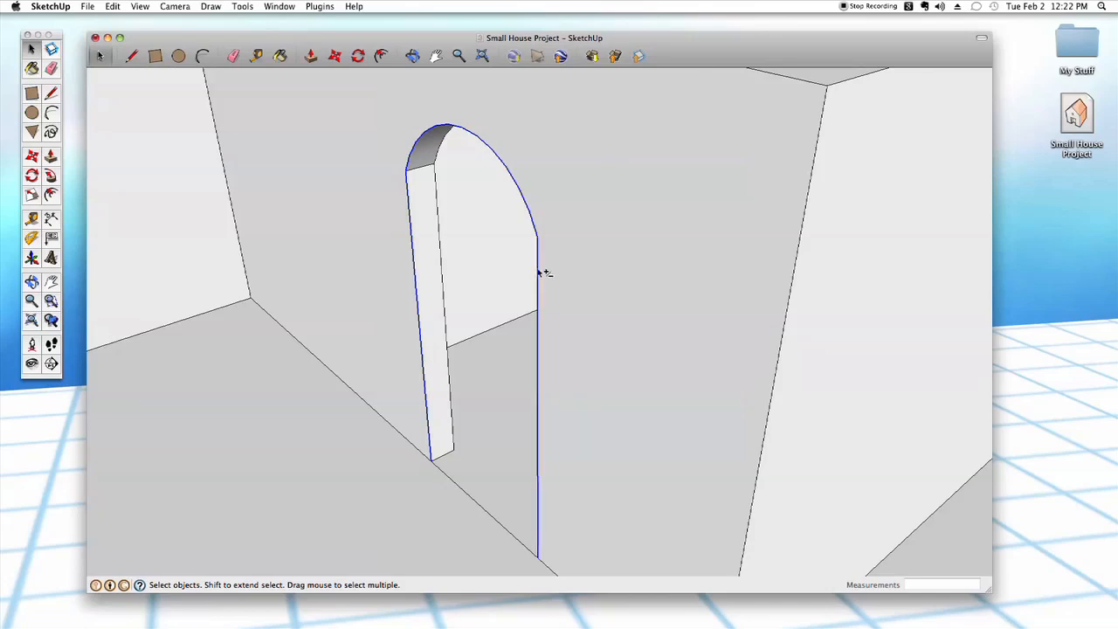
{"action": "middle_click_drag", "start_coordinate": [517, 317], "coordinate": [572, 288]}
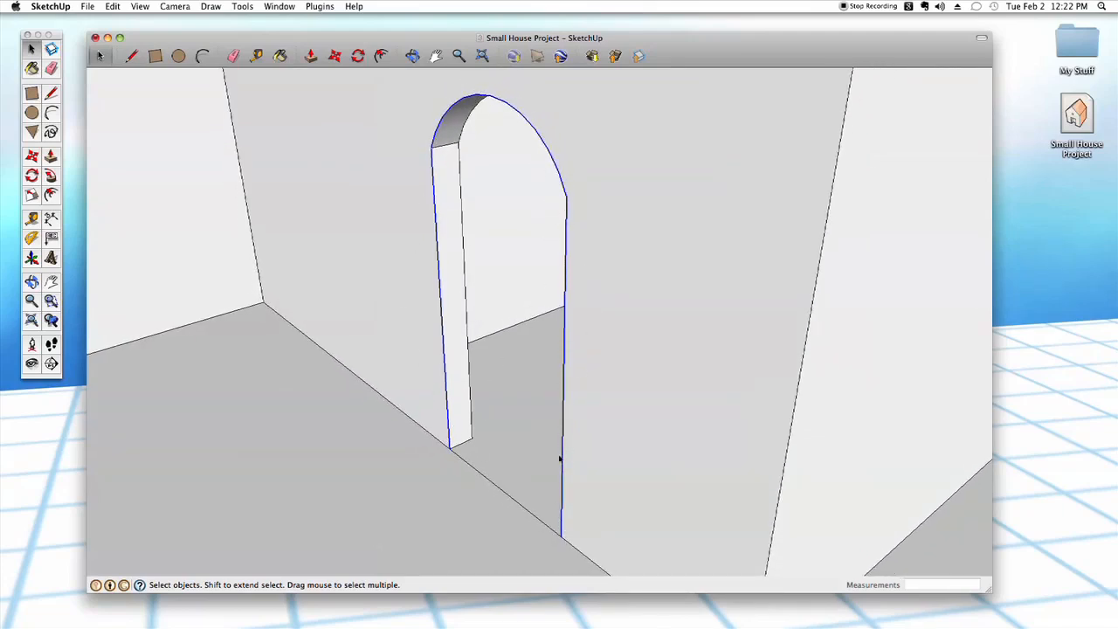
{"action": "middle_click_drag", "start_coordinate": [560, 458], "coordinate": [554, 490]}
{"action": "scroll", "coordinate": [571, 520], "scroll_direction": "down", "scroll_amount": 10}
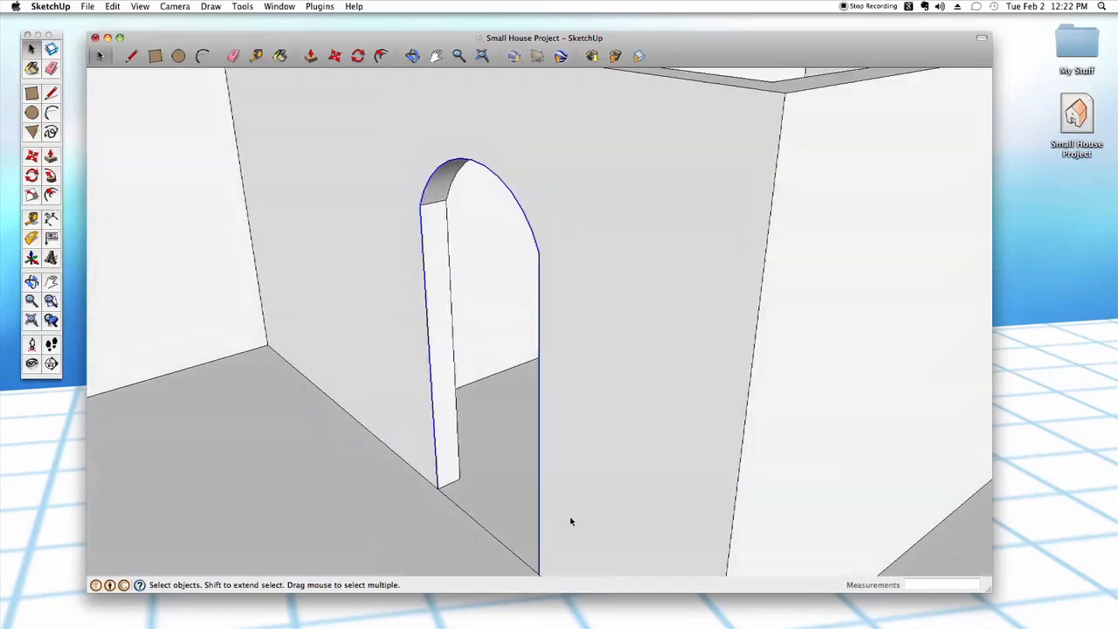
{"action": "scroll", "coordinate": [573, 524], "scroll_direction": "down", "scroll_amount": 10}
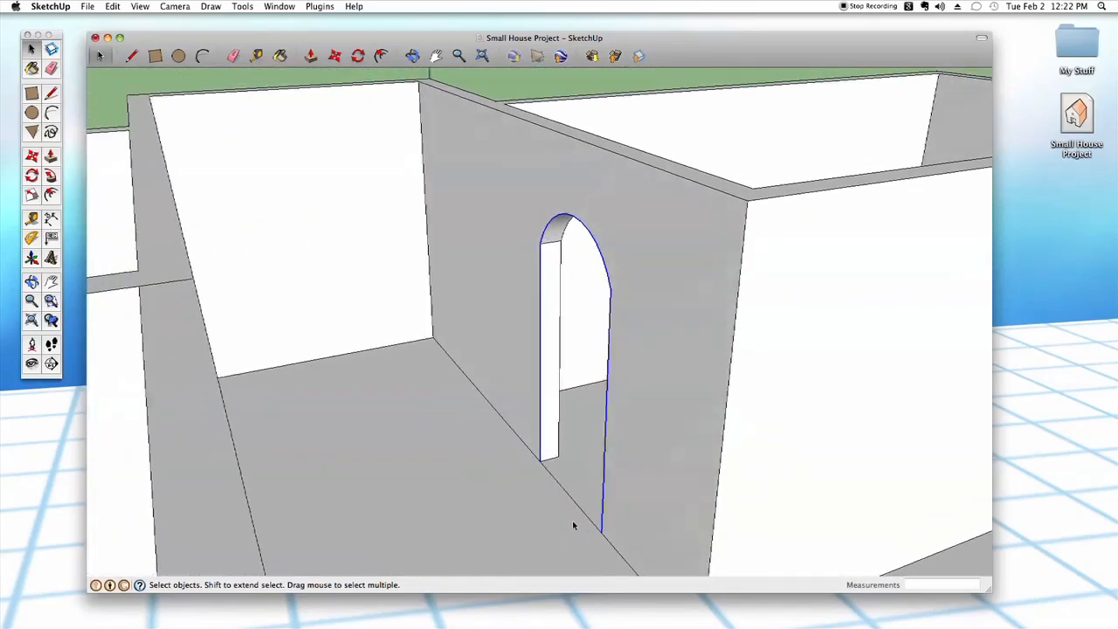
{"action": "middle_click_drag", "start_coordinate": [574, 524], "coordinate": [577, 494], "text": "shift"}
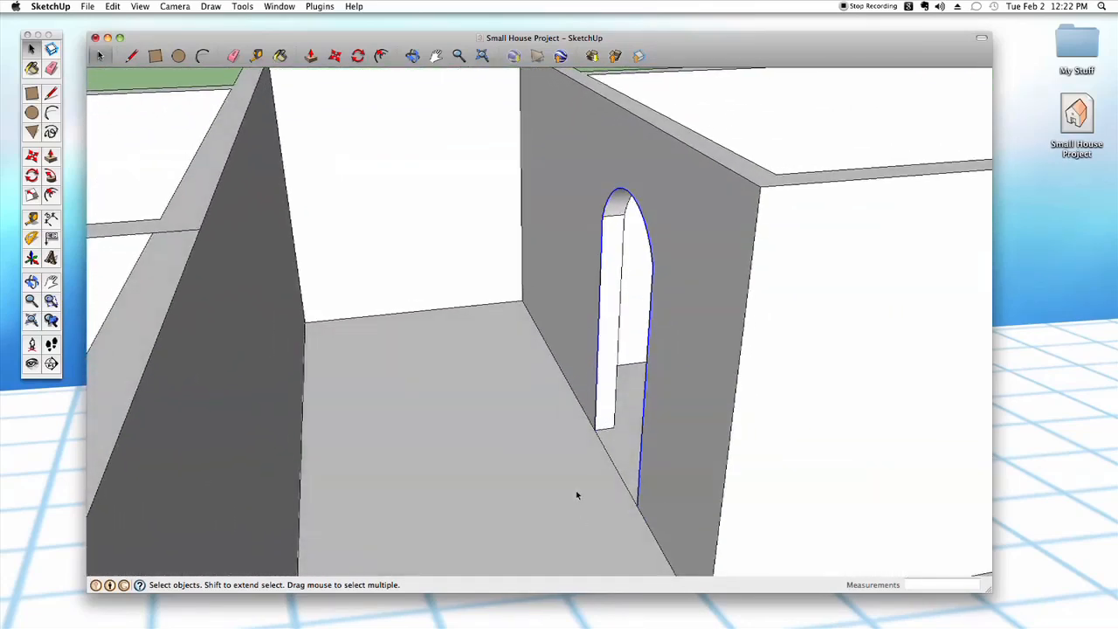
- Try to move the selected arched outline along the wall from its lower corner
{"action": "key", "text": "m"}
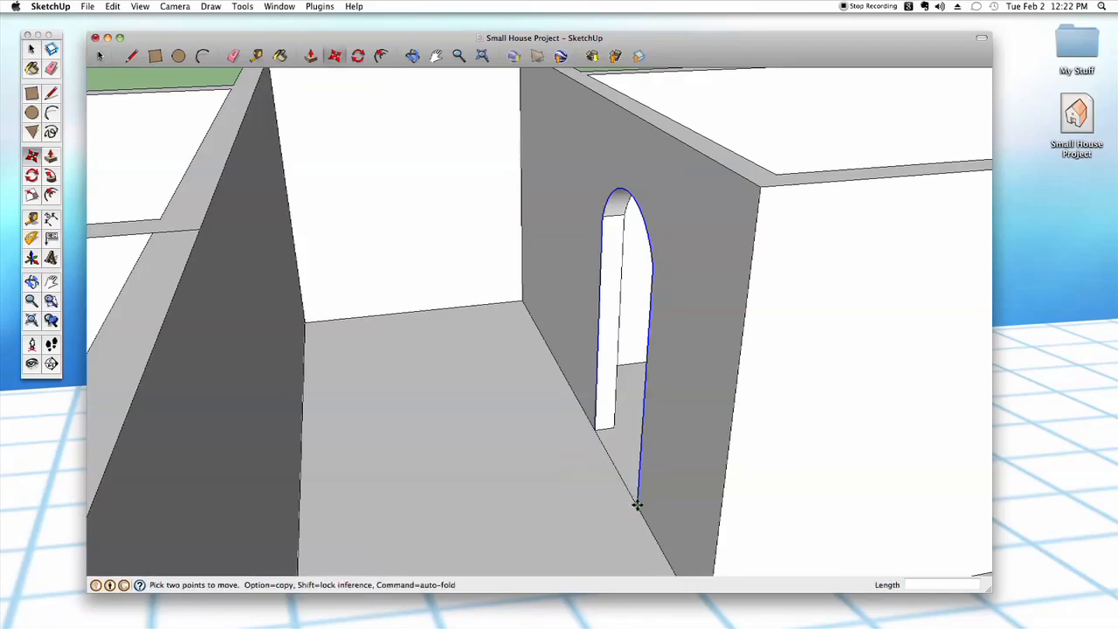
{"action": "left_click", "coordinate": [638, 504]}
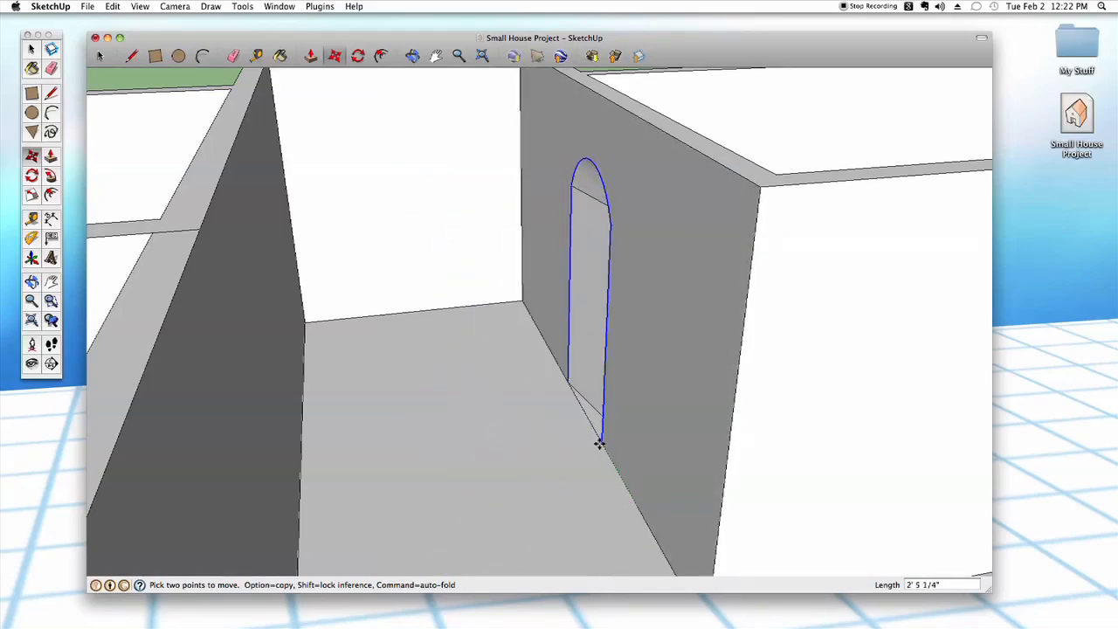
{"action": "key", "text": "Escape"}
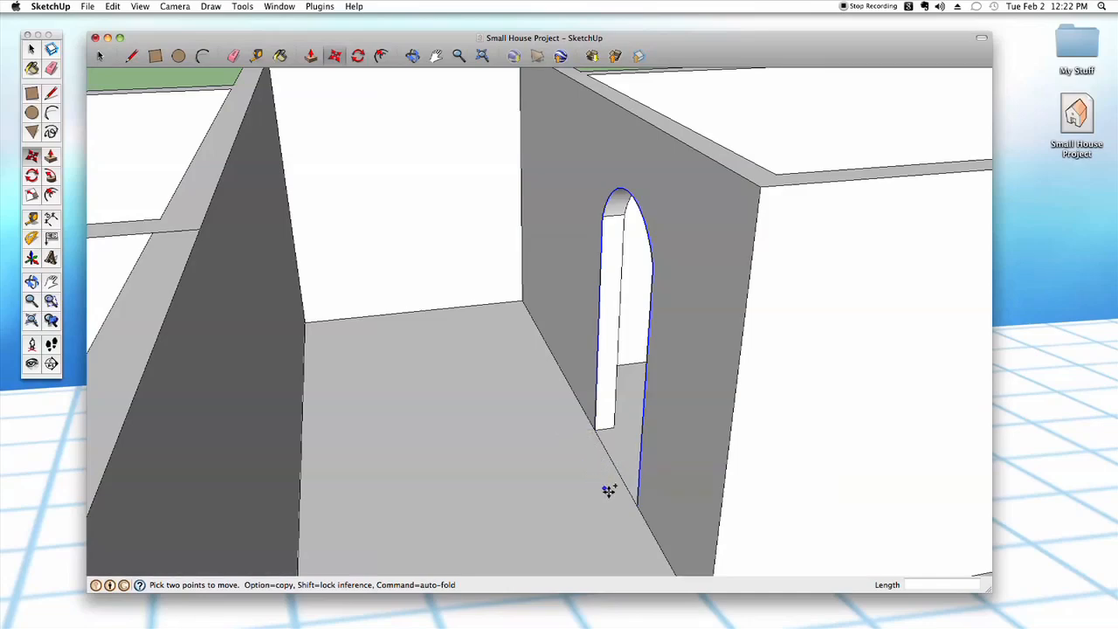
- Copy the selected arched outline from its lower corner straight across the room onto the opposite wall, 7' away
{"action": "left_click", "coordinate": [636, 505]}
{"action": "key", "text": "alt"}
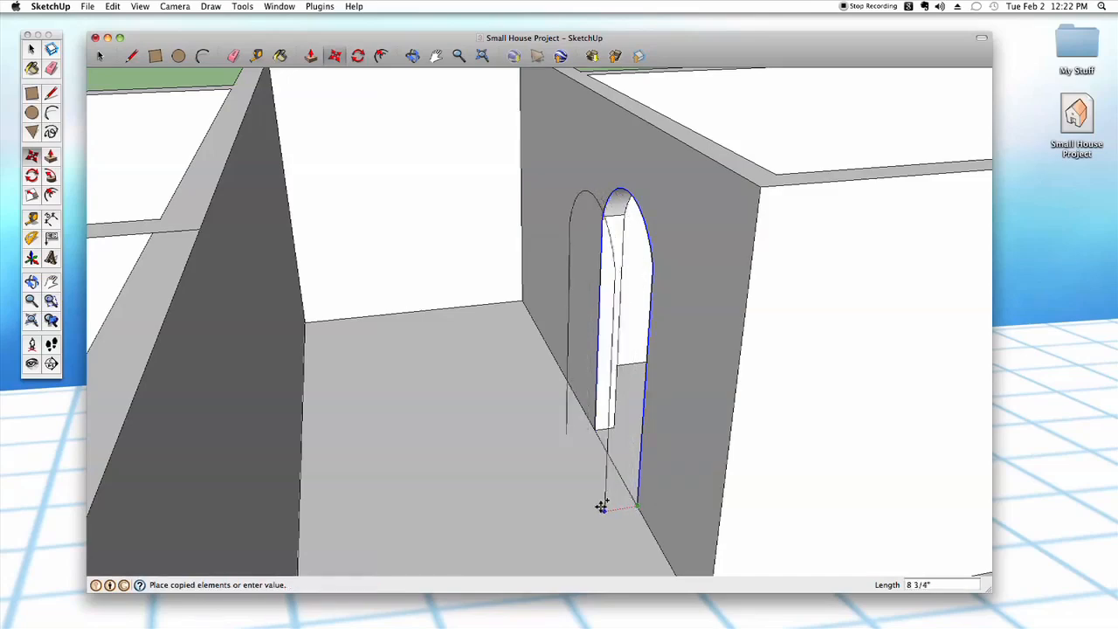
{"action": "middle_click_drag", "start_coordinate": [529, 516], "coordinate": [569, 474]}
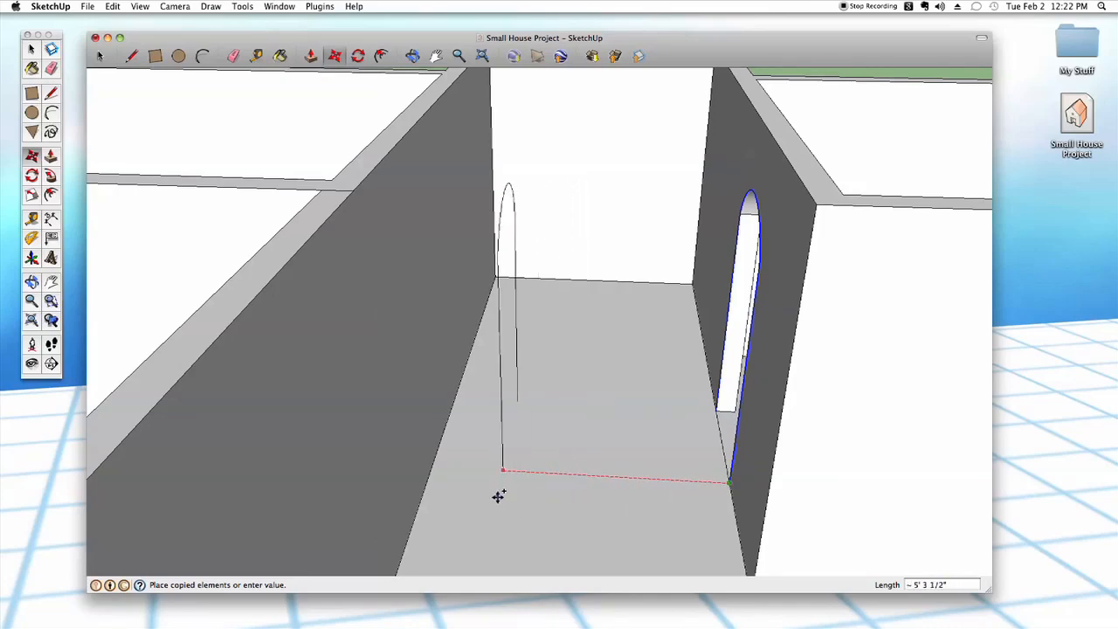
{"action": "middle_click_drag", "start_coordinate": [594, 520], "coordinate": [533, 498]}
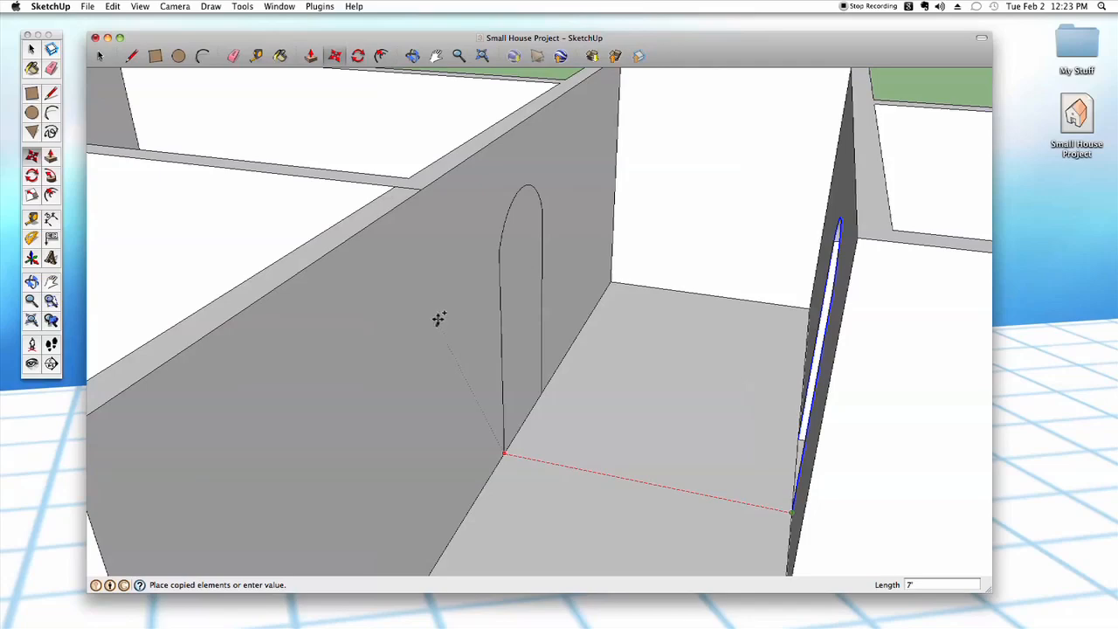
{"action": "key", "text": "Escape"}
- Push the copied arched face 6" through the opposite wall to cut the second doorway
{"action": "middle_click_drag", "start_coordinate": [564, 510], "coordinate": [533, 363]}
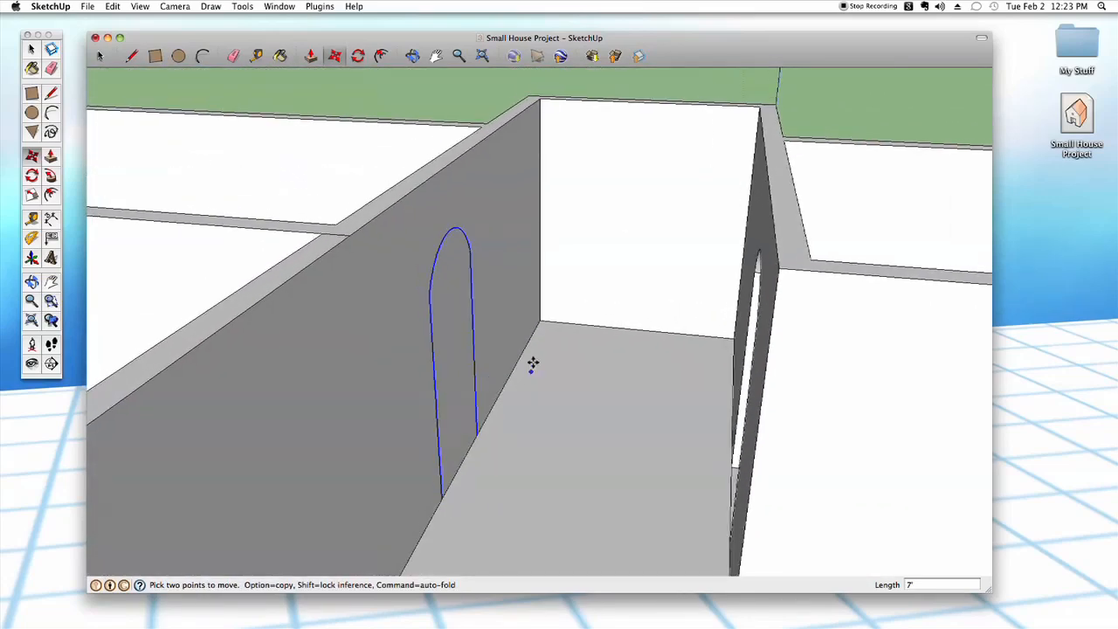
{"action": "key", "text": "space"}
{"action": "left_click", "coordinate": [464, 361]}
{"action": "middle_click_drag", "start_coordinate": [494, 377], "coordinate": [542, 491]}
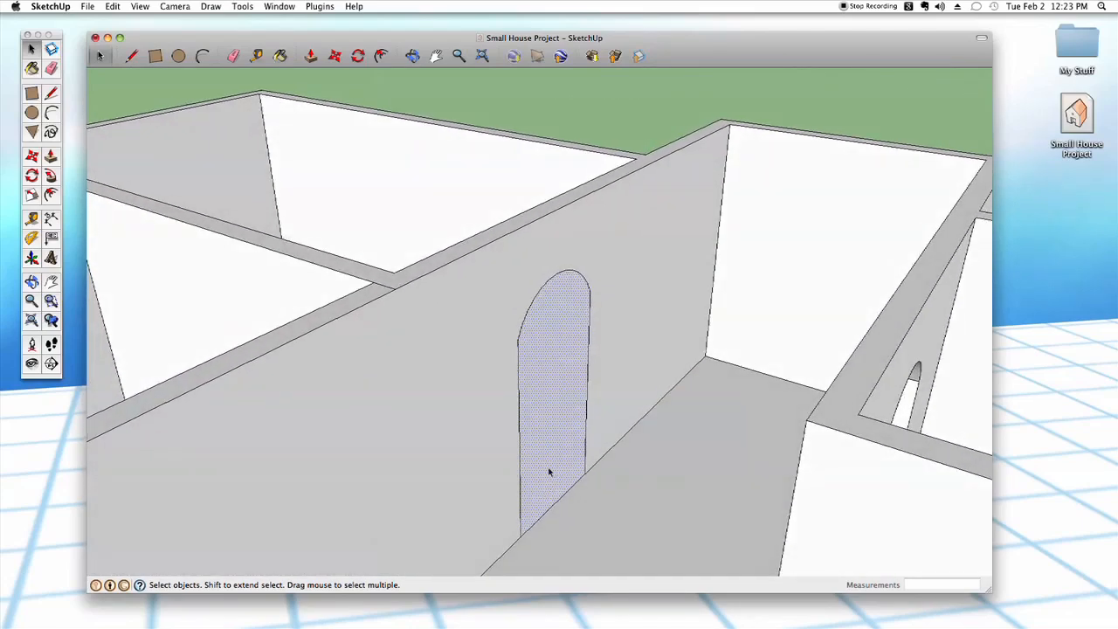
{"action": "key", "text": "p"}
{"action": "left_click_drag", "start_coordinate": [568, 442], "coordinate": [559, 408]}
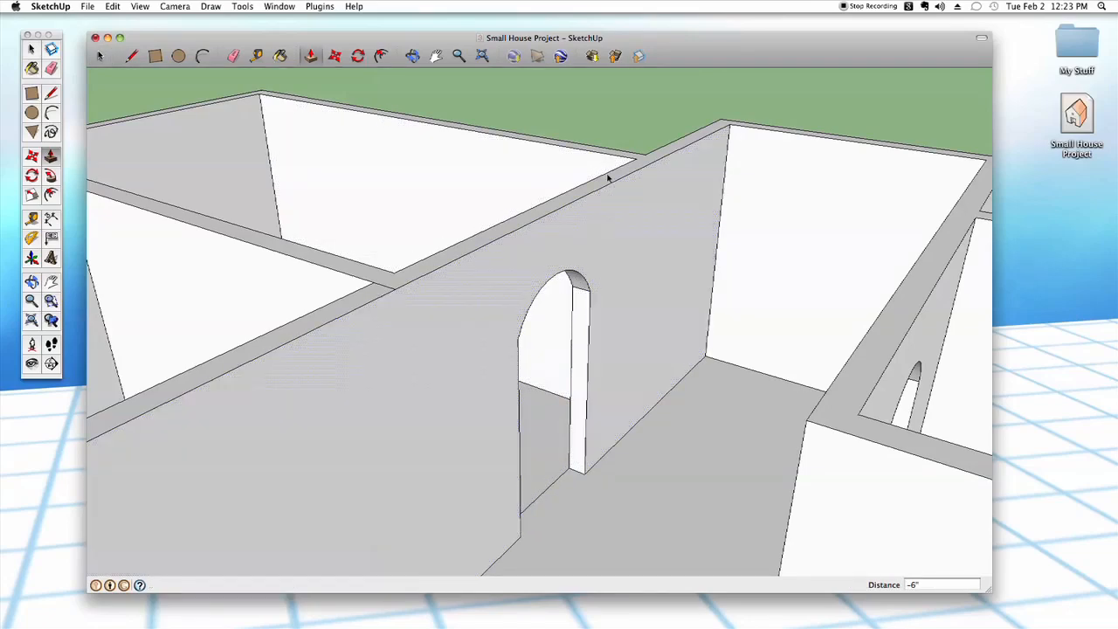
{"action": "key", "text": "space"}
- Examine the two aligned arched doorways and the surrounding rooms from several viewpoints
{"action": "mouse_move", "coordinate": [657, 352]}
{"action": "middle_mouse_down"}
{"action": "mouse_move", "coordinate": [641, 370]}
{"action": "mouse_move", "coordinate": [623, 367]}
{"action": "mouse_move", "coordinate": [589, 452]}
{"action": "mouse_move", "coordinate": [559, 479]}
{"action": "mouse_move", "coordinate": [558, 503]}
{"action": "middle_mouse_up"}
{"action": "scroll", "coordinate": [558, 493], "scroll_direction": "up", "scroll_amount": 5}
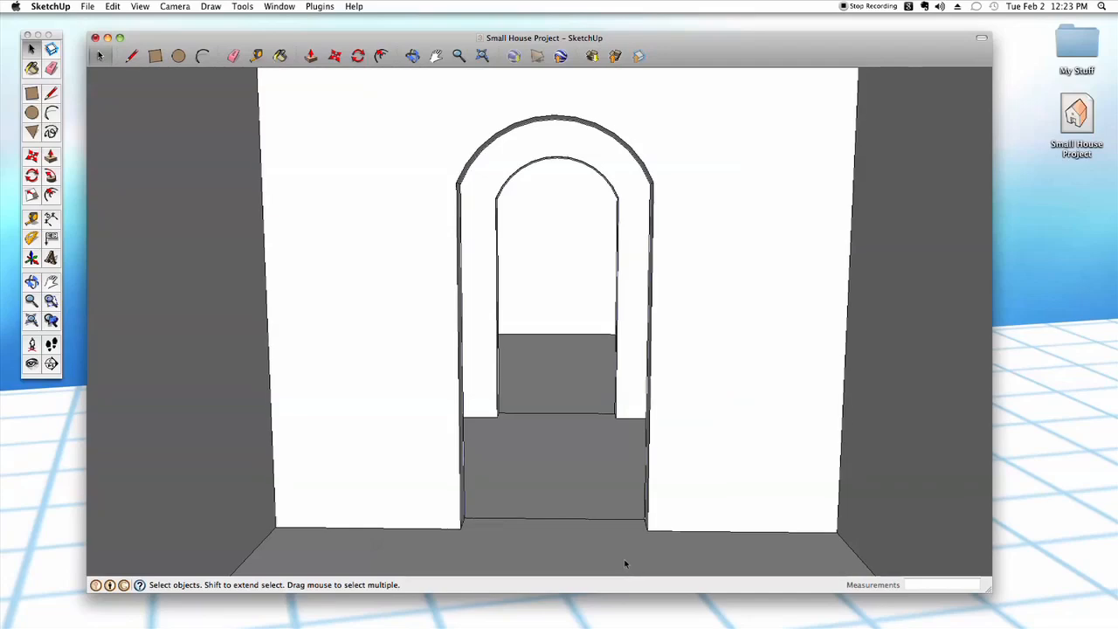
{"action": "scroll", "coordinate": [622, 559], "scroll_direction": "up", "scroll_amount": 5}
{"action": "scroll", "coordinate": [616, 561], "scroll_direction": "up", "scroll_amount": 6}
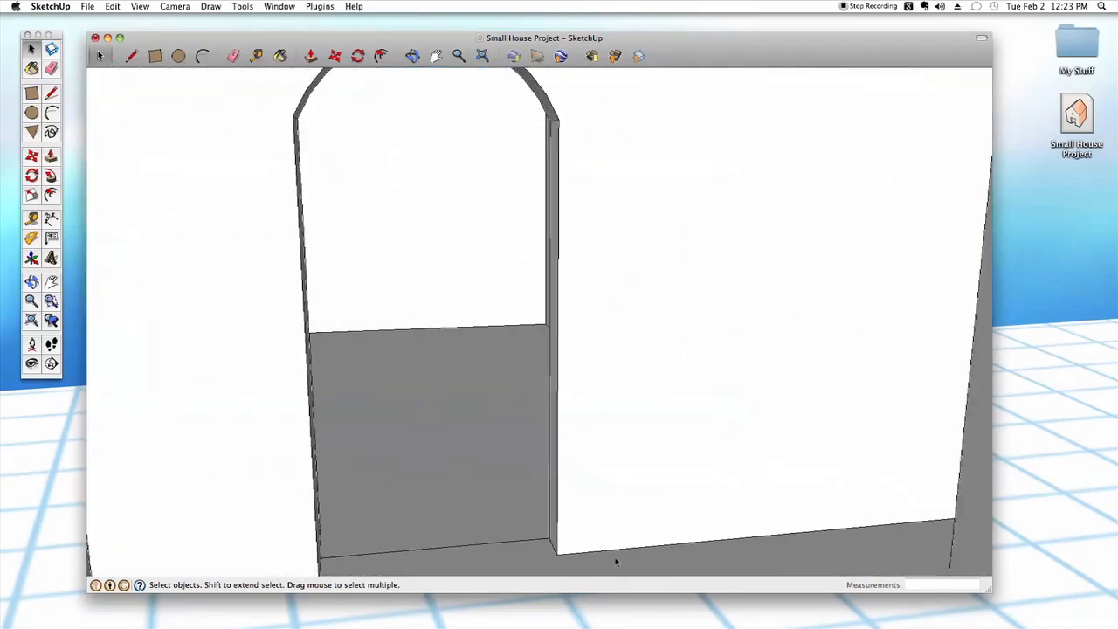
{"action": "scroll", "coordinate": [617, 564], "scroll_direction": "down", "scroll_amount": 6}
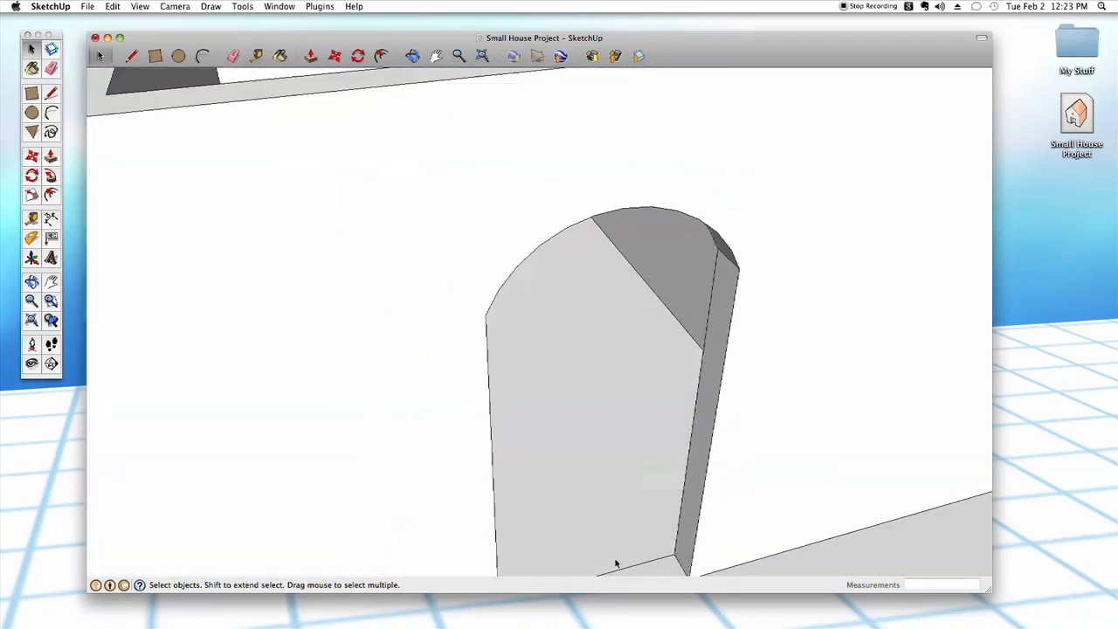
{"action": "scroll", "coordinate": [618, 560], "scroll_direction": "down", "scroll_amount": 8}
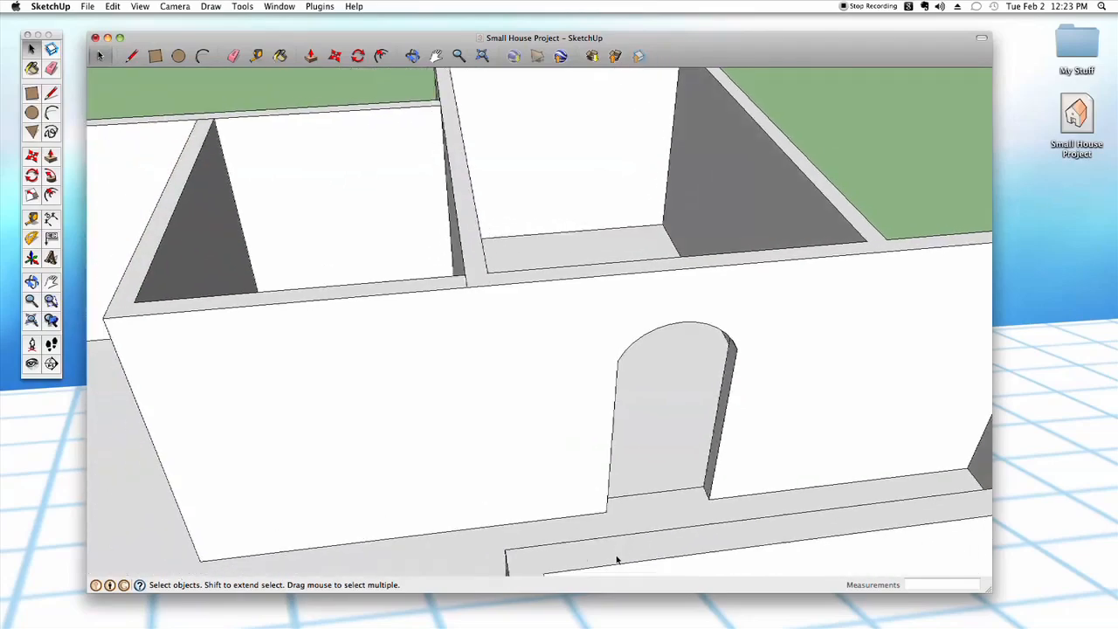
- Place a vertical guide on the front entry wall, 4' from the wall's vertical edge at the origin, through the midpoint
{"action": "middle_click_drag", "start_coordinate": [616, 560], "coordinate": [536, 392]}
{"action": "middle_click_drag", "start_coordinate": [590, 430], "coordinate": [634, 480]}
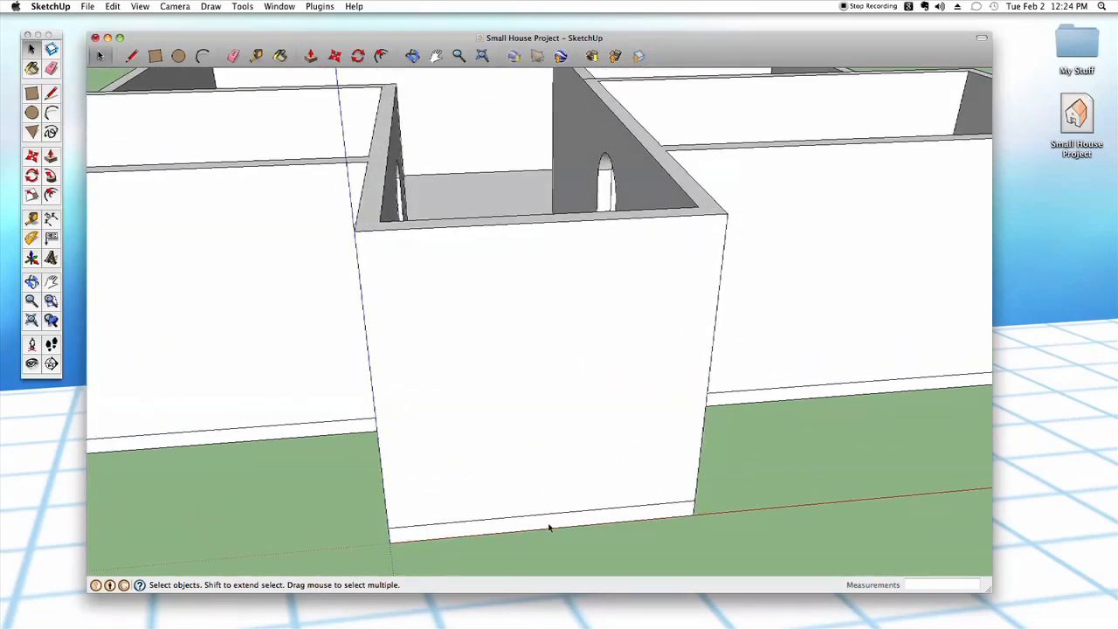
{"action": "key", "text": "t"}
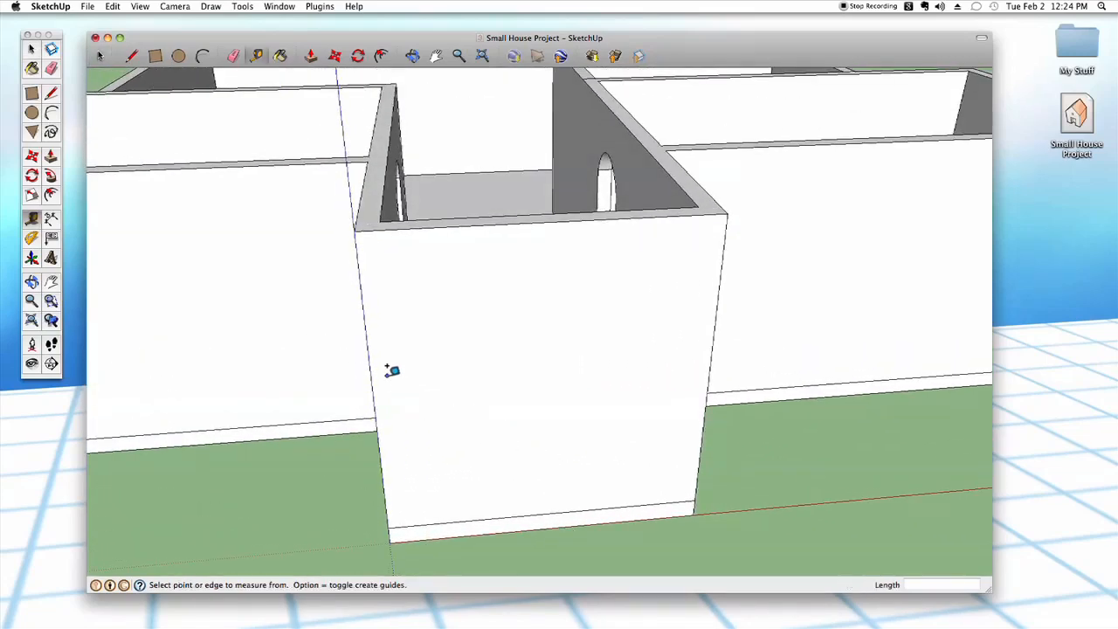
{"action": "left_click", "coordinate": [374, 358]}
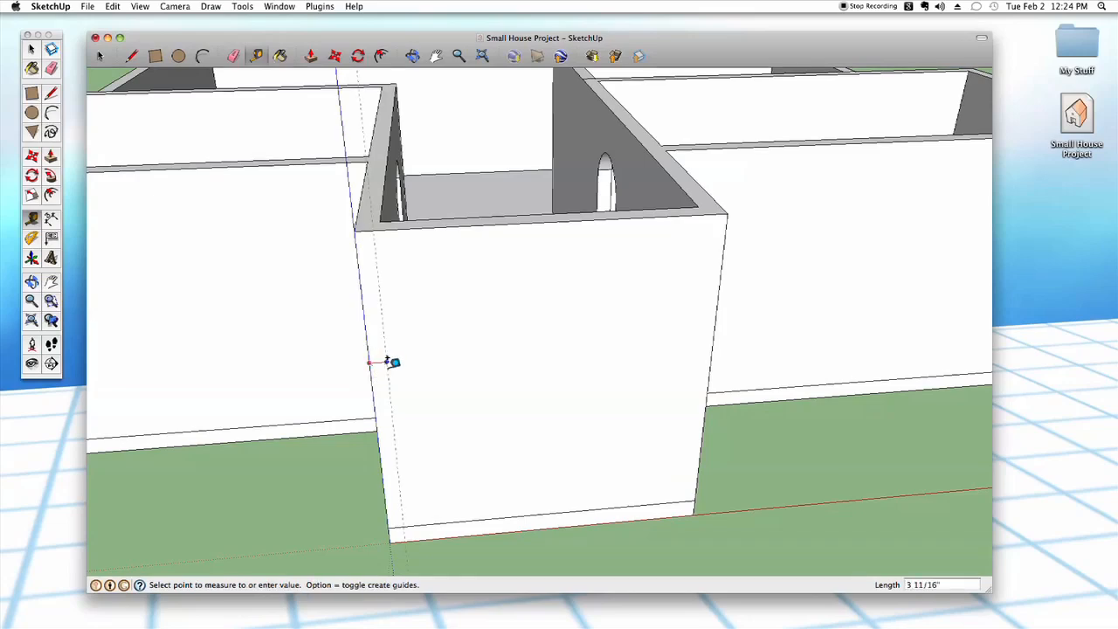
{"action": "left_click", "coordinate": [550, 506]}
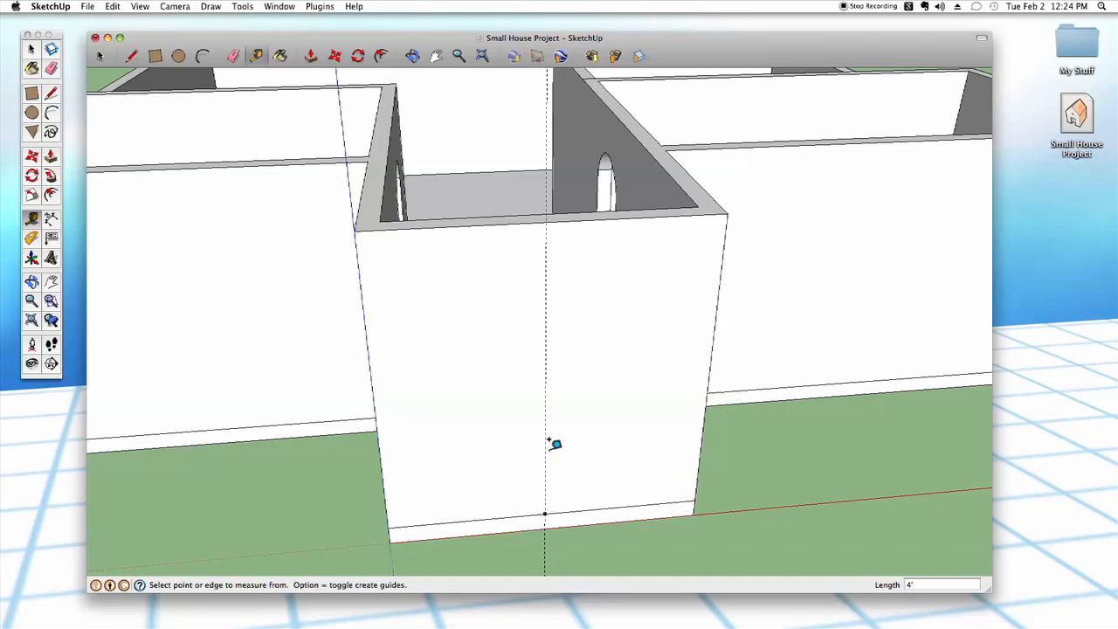
- Draw two rectangles 3' wide and 6.5' high on the entry wall, one on each side of the guide from the base midpoint
{"action": "key", "text": "r"}
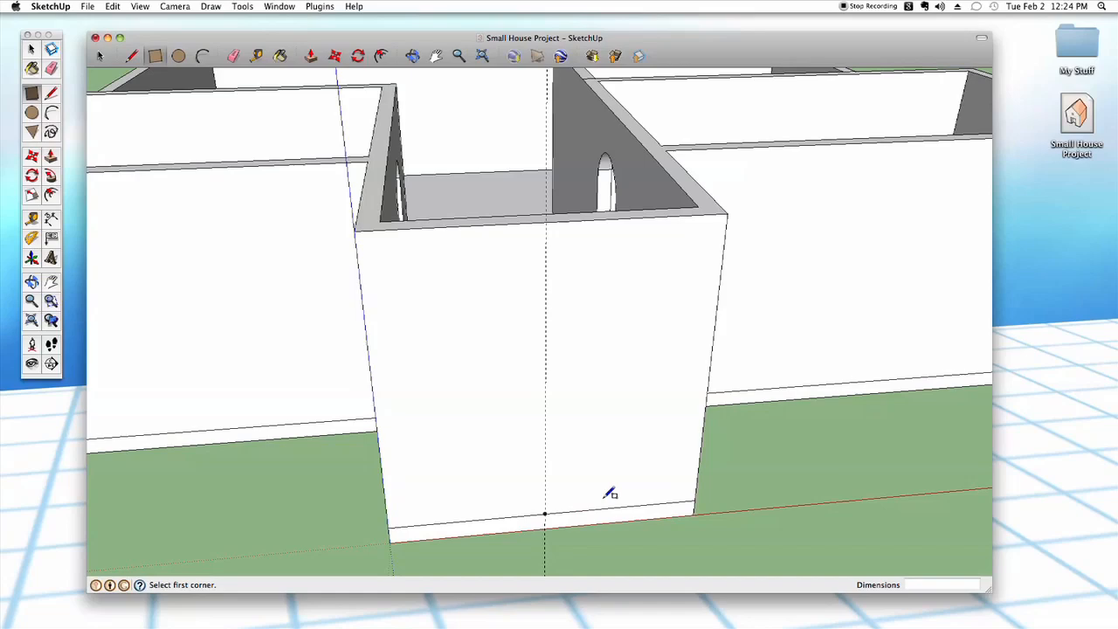
{"action": "left_click", "coordinate": [546, 513]}
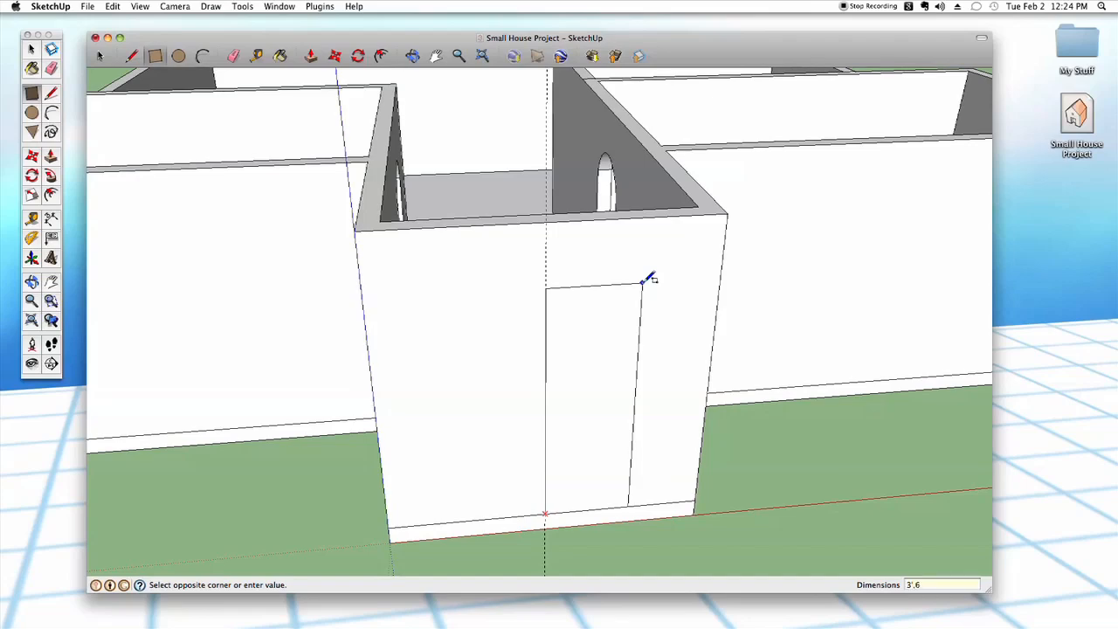
{"action": "key", "text": "Return"}
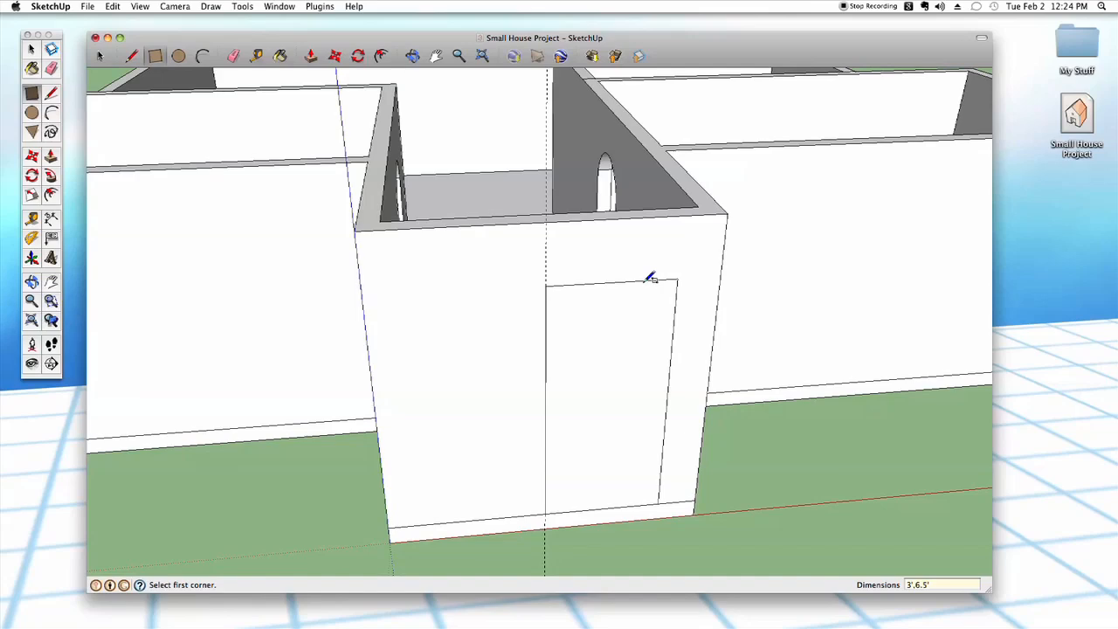
{"action": "left_click", "coordinate": [545, 513]}
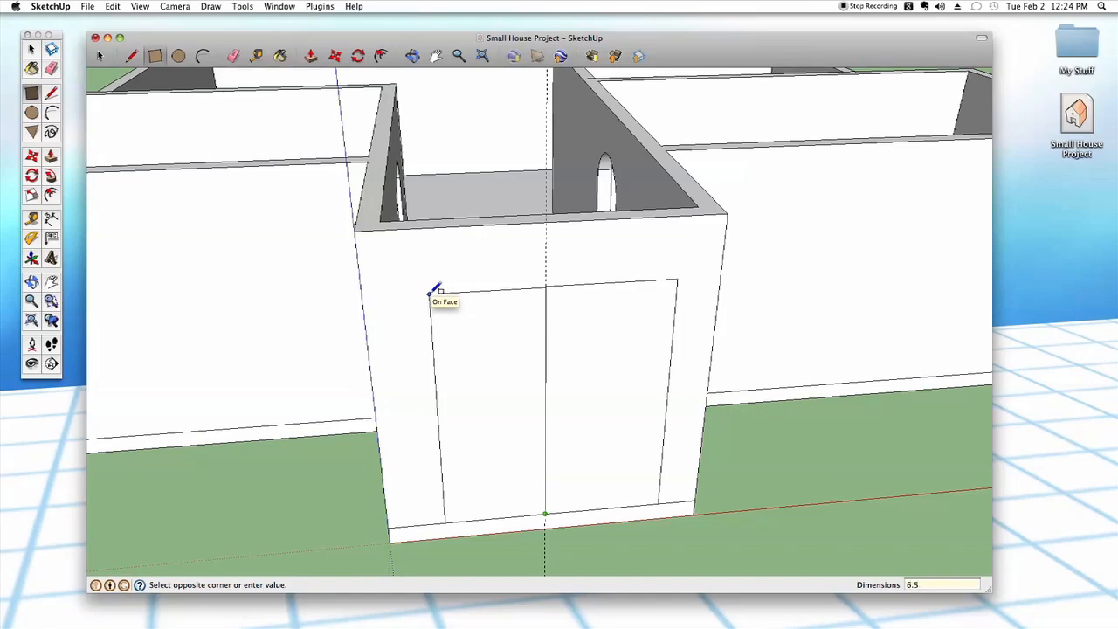
{"action": "key", "text": "Return"}
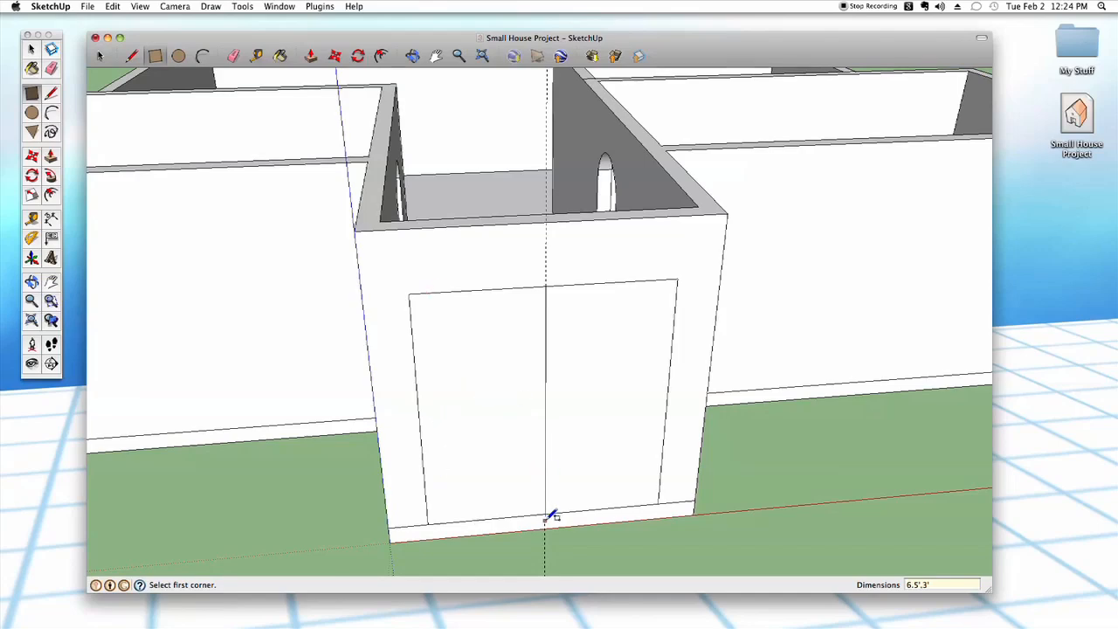
- Delete the line dividing the two rectangles and push the merged face through the entry wall to cut the opening
{"action": "key", "text": "space"}
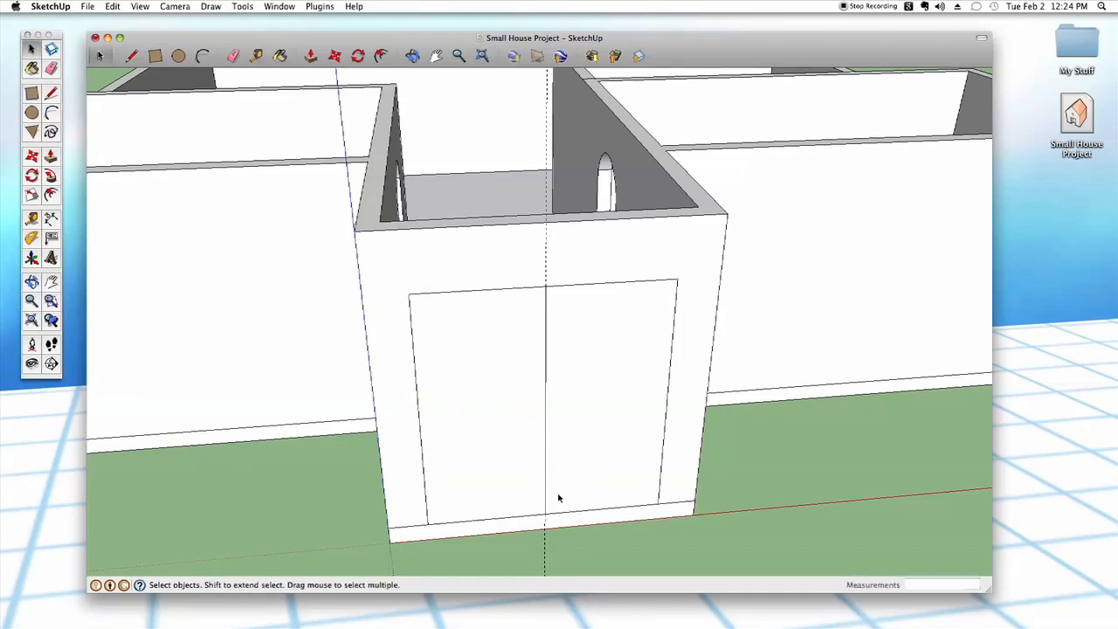
{"action": "left_click", "coordinate": [546, 381]}
{"action": "key", "text": "Delete"}
{"action": "key", "text": "p"}
{"action": "mouse_move", "coordinate": [551, 425]}
{"action": "left_mouse_down"}
{"action": "mouse_move", "coordinate": [553, 402]}
{"action": "mouse_move", "coordinate": [551, 426]}
{"action": "left_mouse_up"}
{"action": "key", "text": "space"}
- Examine the front entry opening, its threshold and the room behind it from different angles
{"action": "middle_click_drag", "start_coordinate": [799, 443], "coordinate": [776, 450]}
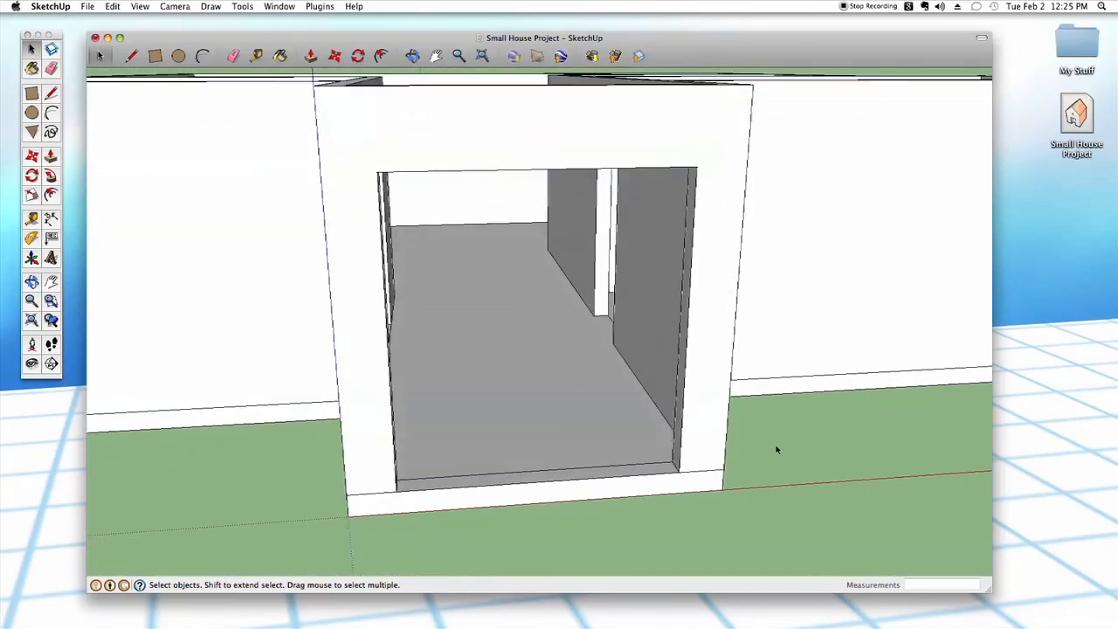
{"action": "scroll", "coordinate": [506, 369], "scroll_direction": "up", "scroll_amount": 3}
{"action": "scroll", "coordinate": [564, 516], "scroll_direction": "up", "scroll_amount": 5}
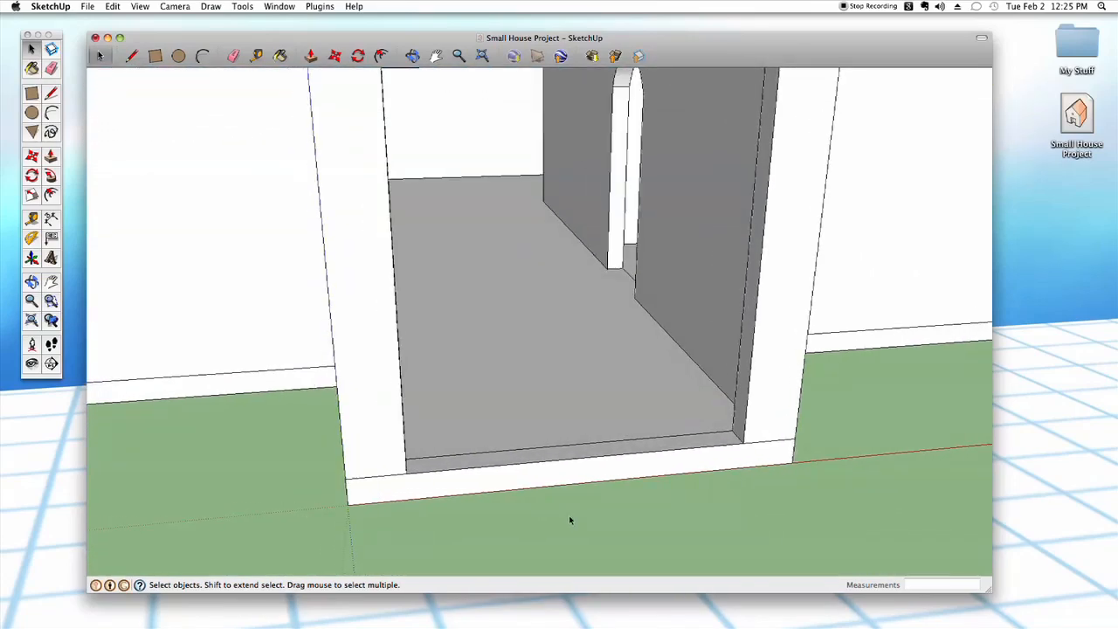
{"action": "scroll", "coordinate": [567, 518], "scroll_direction": "down", "scroll_amount": 10}
{"action": "middle_click_drag", "start_coordinate": [577, 508], "coordinate": [617, 527]}
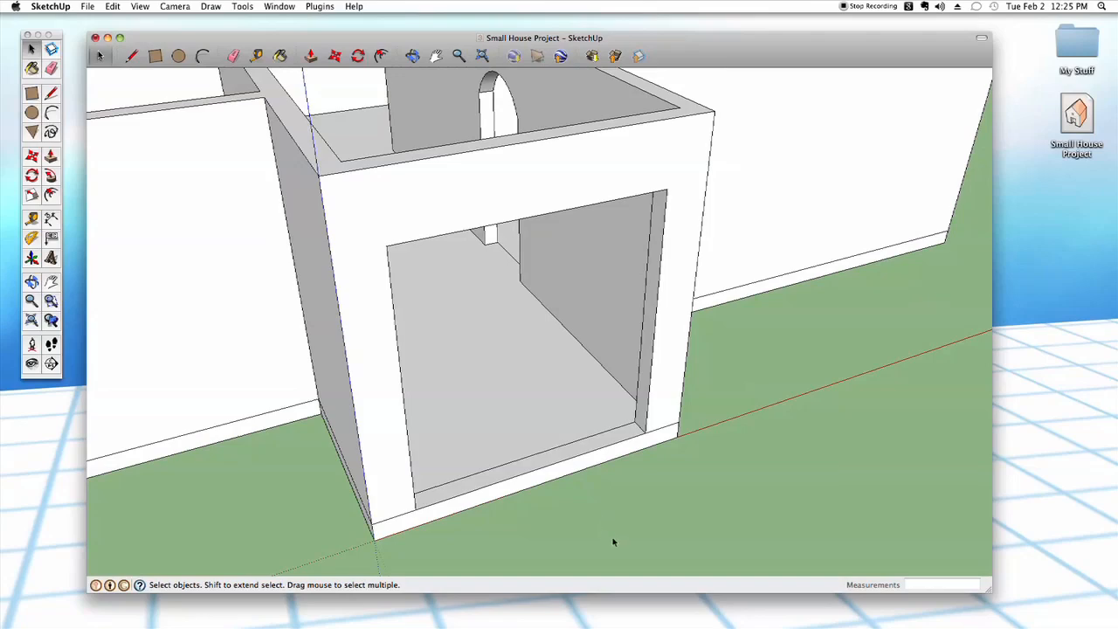
{"action": "scroll", "coordinate": [613, 541], "scroll_direction": "down", "scroll_amount": 3}
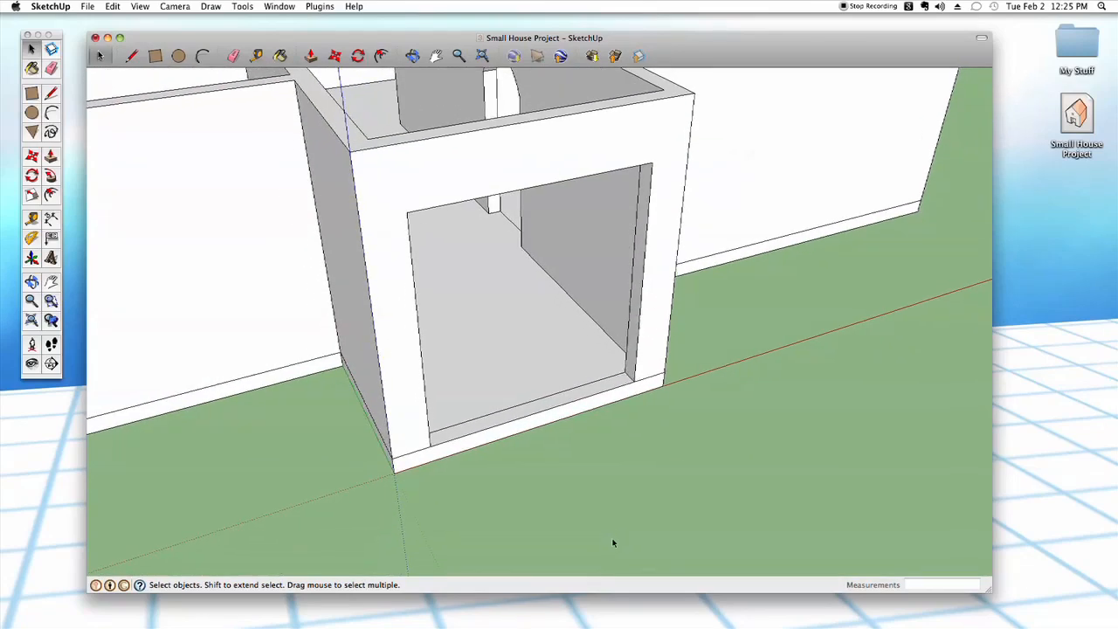
{"action": "scroll", "coordinate": [613, 543], "scroll_direction": "down", "scroll_amount": 1}
{"action": "scroll", "coordinate": [632, 563], "scroll_direction": "down", "scroll_amount": 2}
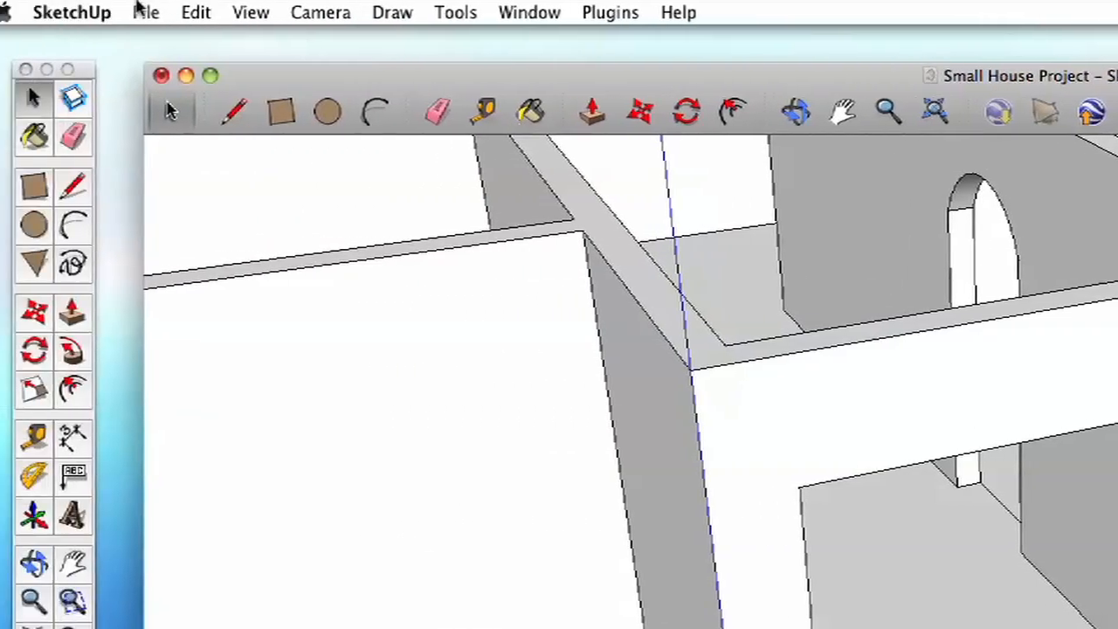
- Open the 3D Warehouse for getting models and reposition its window over the model
{"action": "left_click", "coordinate": [140, 12]}
{"action": "mouse_move", "coordinate": [345, 297]}
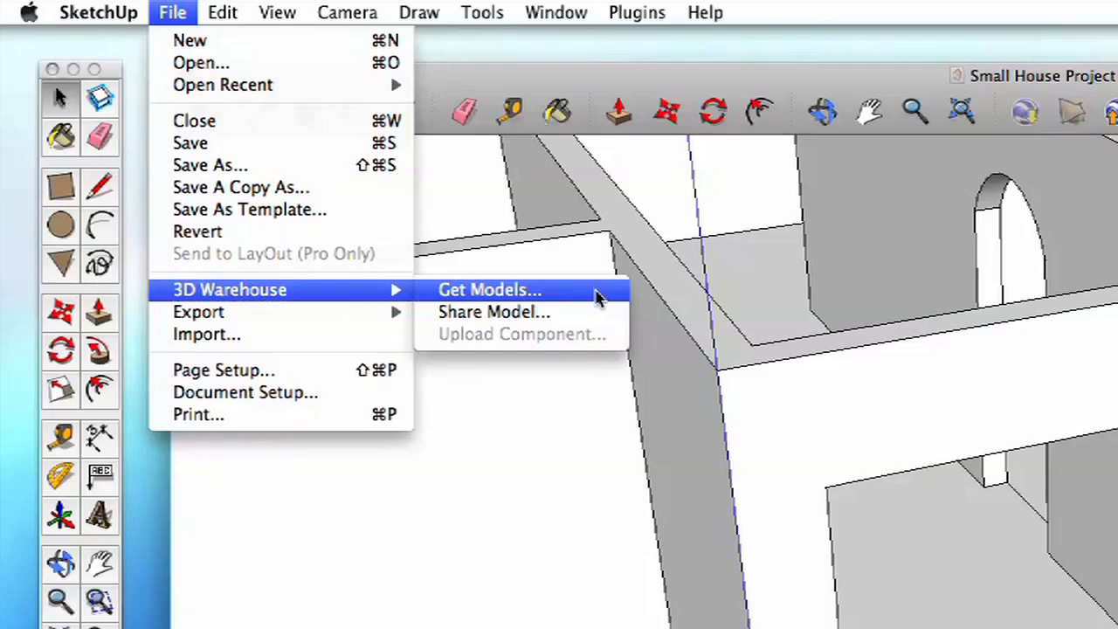
{"action": "left_click", "coordinate": [596, 298]}
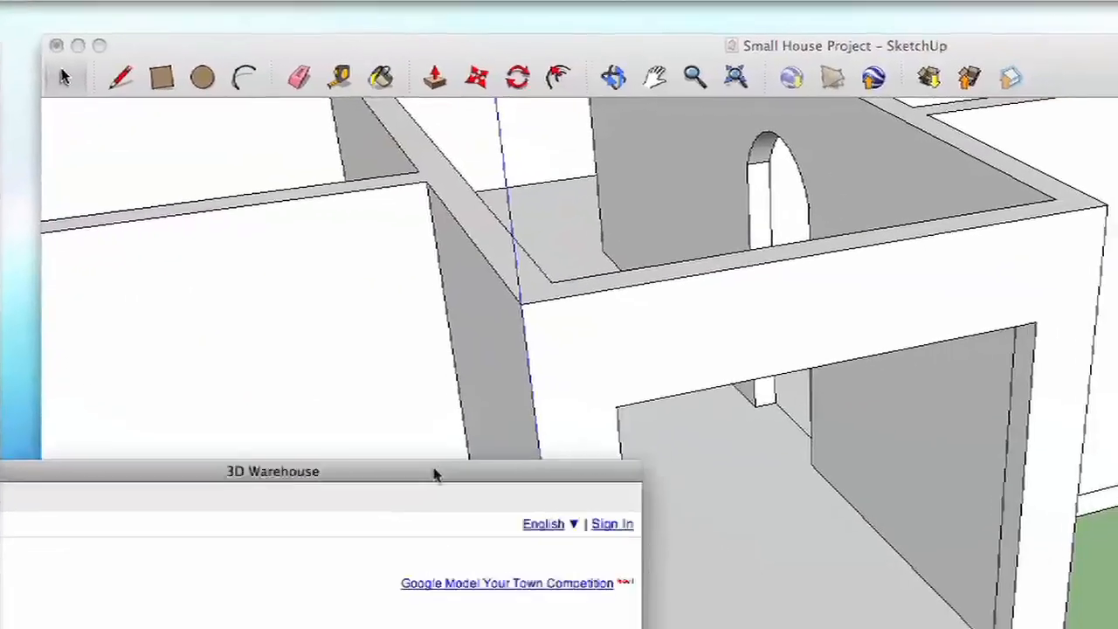
{"action": "left_click_drag", "start_coordinate": [437, 475], "coordinate": [986, 58]}
{"action": "left_click_drag", "start_coordinate": [708, 24], "coordinate": [711, 28]}
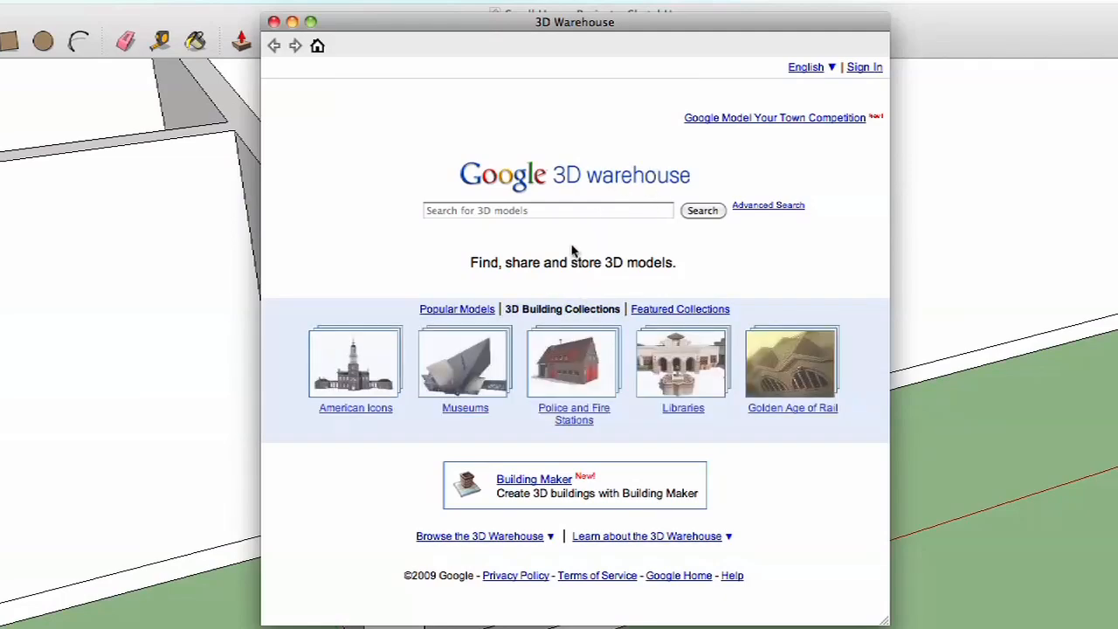
- Search the 3D Warehouse for "door" and enlarge the results window to show more models
{"action": "left_click", "coordinate": [541, 220]}
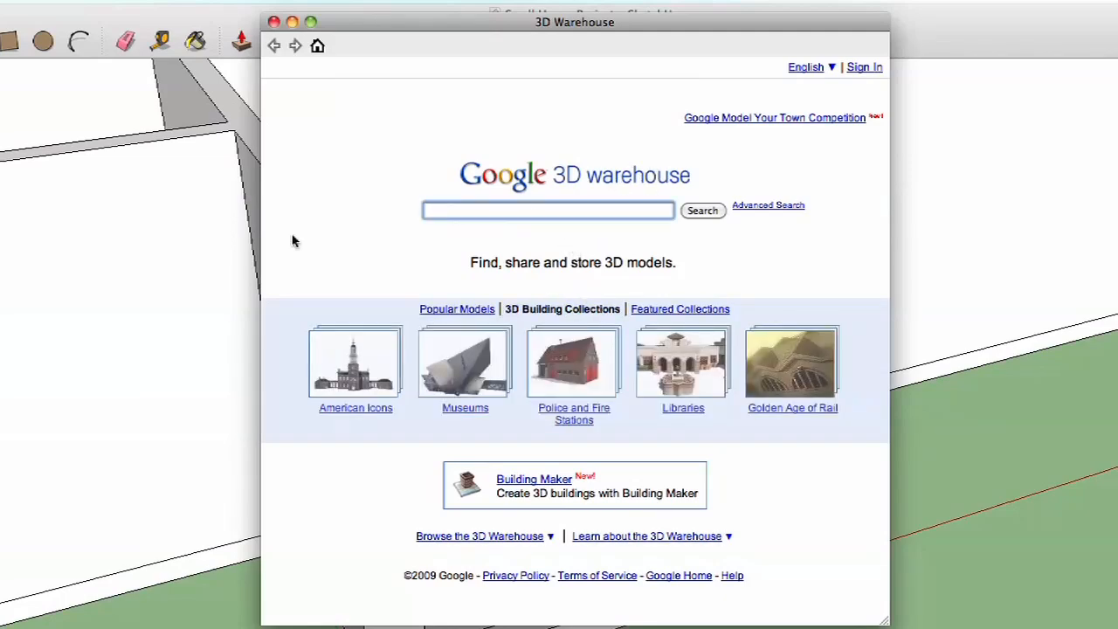
{"action": "type", "text": "d"}
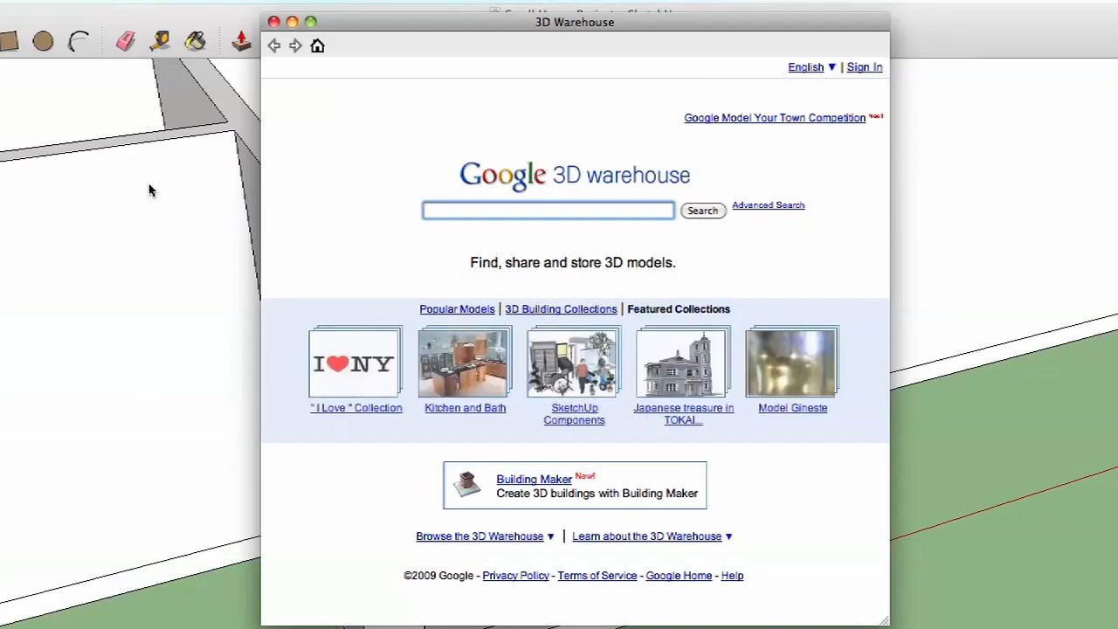
{"action": "type", "text": "oor"}
{"action": "key", "text": "Return"}
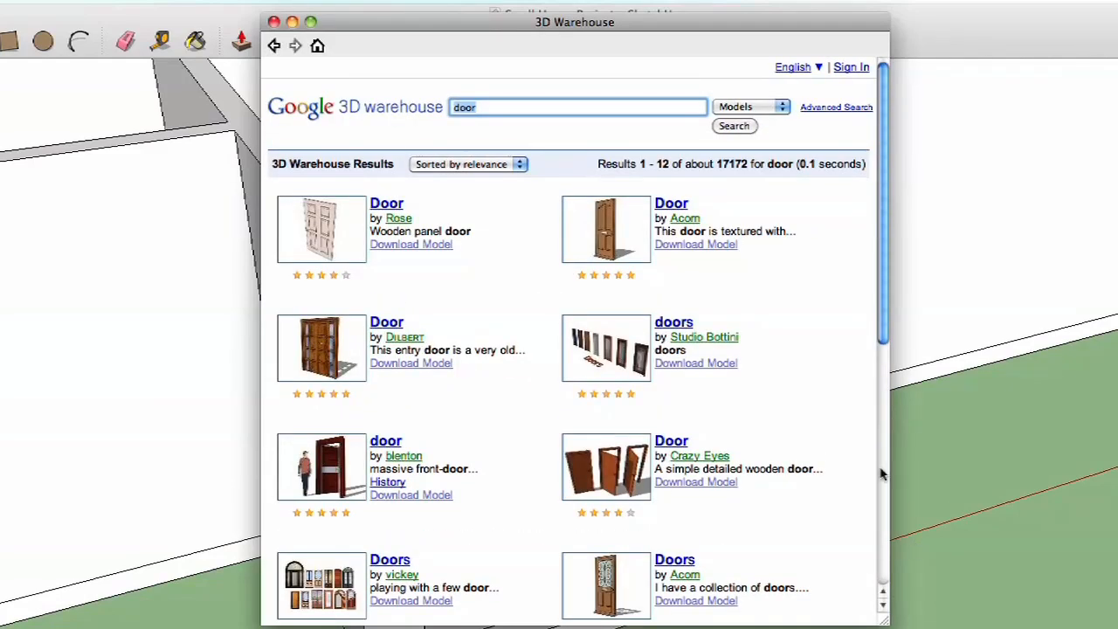
{"action": "left_click_drag", "start_coordinate": [884, 620], "coordinate": [1117, 628]}
{"action": "left_click_drag", "start_coordinate": [968, 34], "coordinate": [821, 47]}
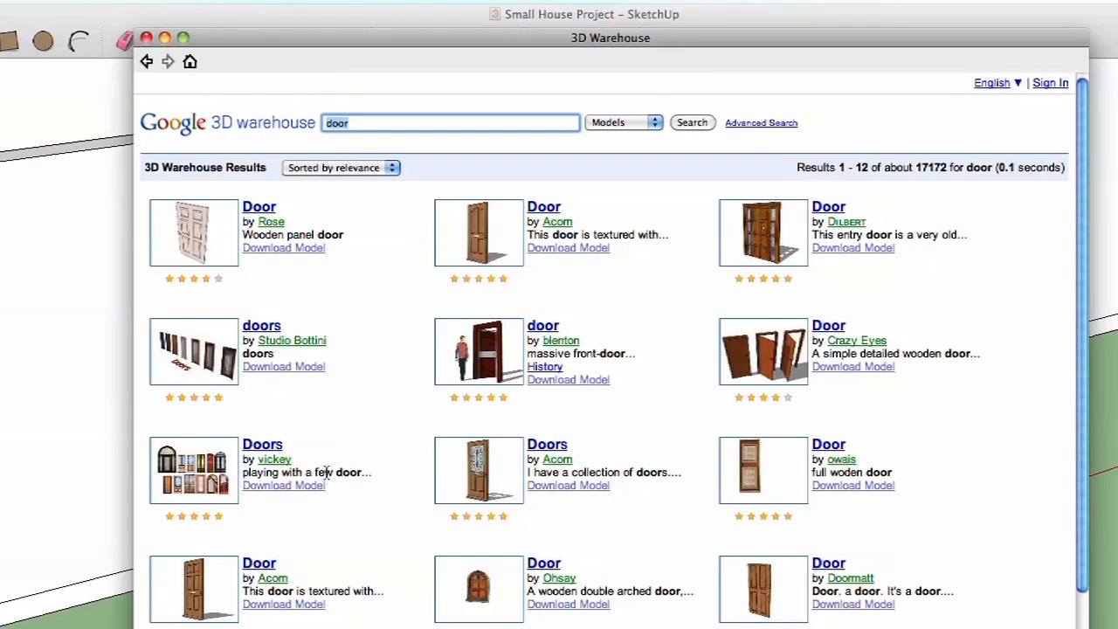
- View the details of the oak panel Door model and a related door with leaded side lights
{"action": "left_click", "coordinate": [476, 234]}
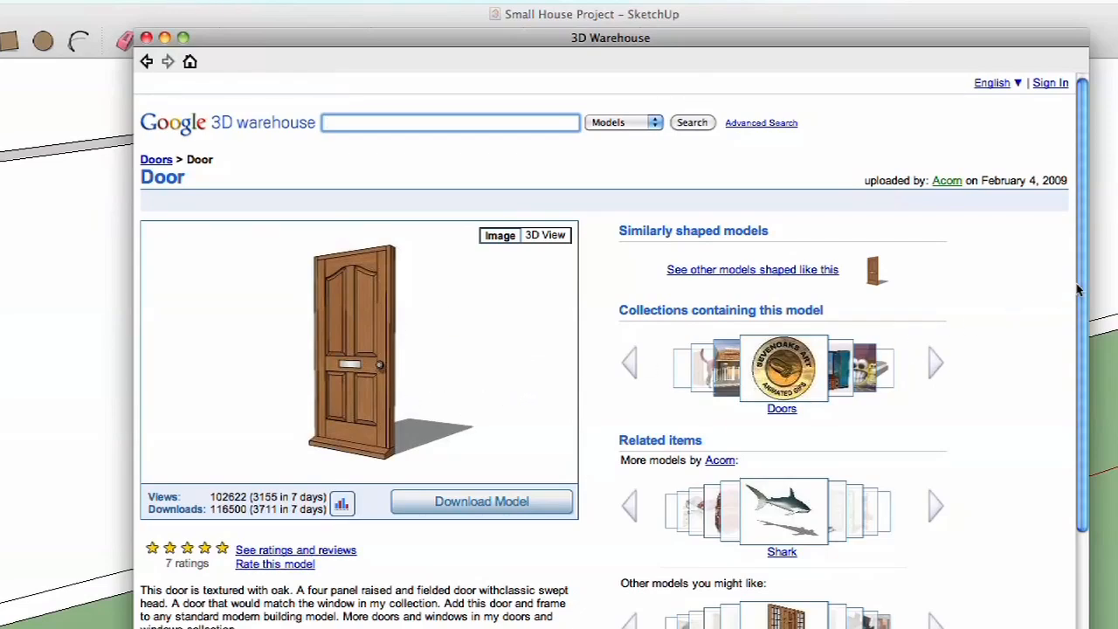
{"action": "scroll", "coordinate": [1079, 290], "scroll_direction": "down", "scroll_amount": 3}
{"action": "left_click", "coordinate": [789, 541]}
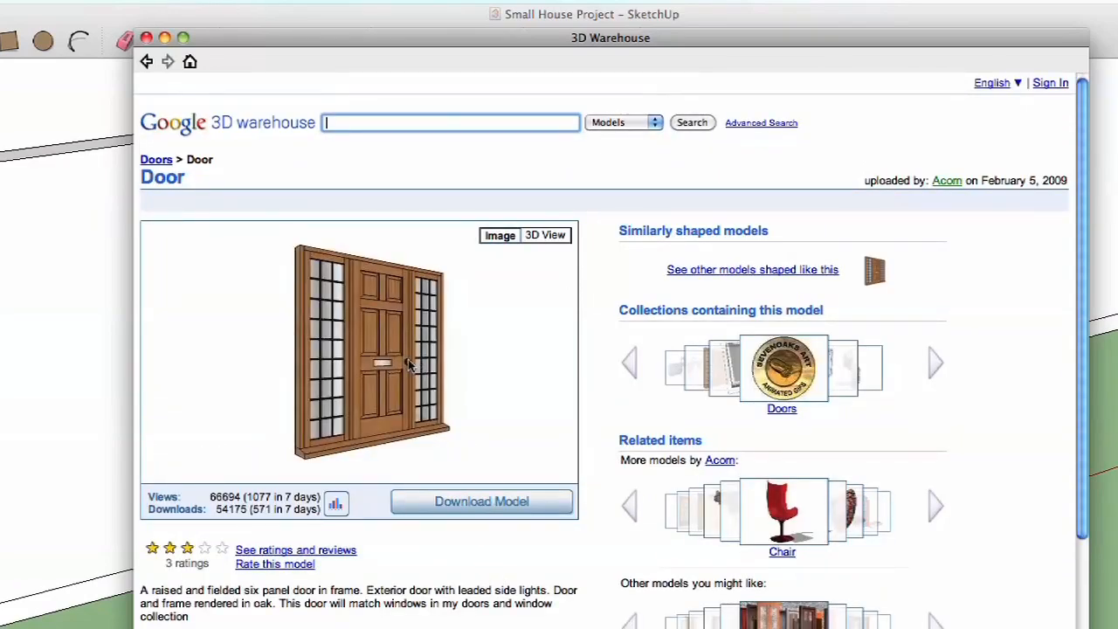
- Return to the door search results and open the details of the Double Entry Doors model
{"action": "left_click", "coordinate": [145, 62]}
{"action": "left_click", "coordinate": [145, 62]}
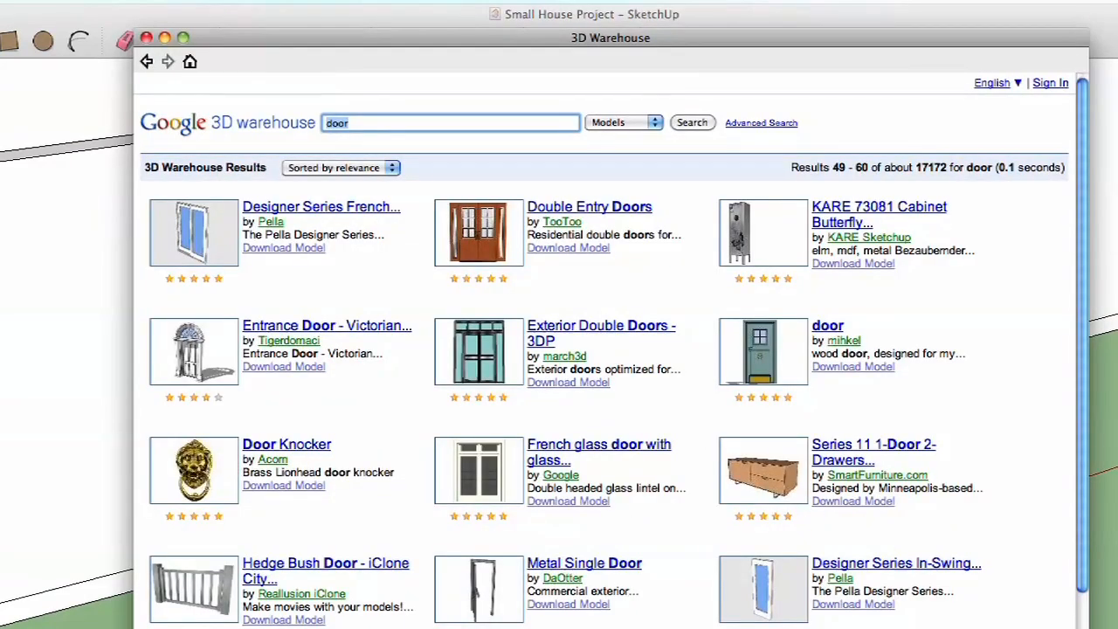
{"action": "left_click", "coordinate": [478, 253]}
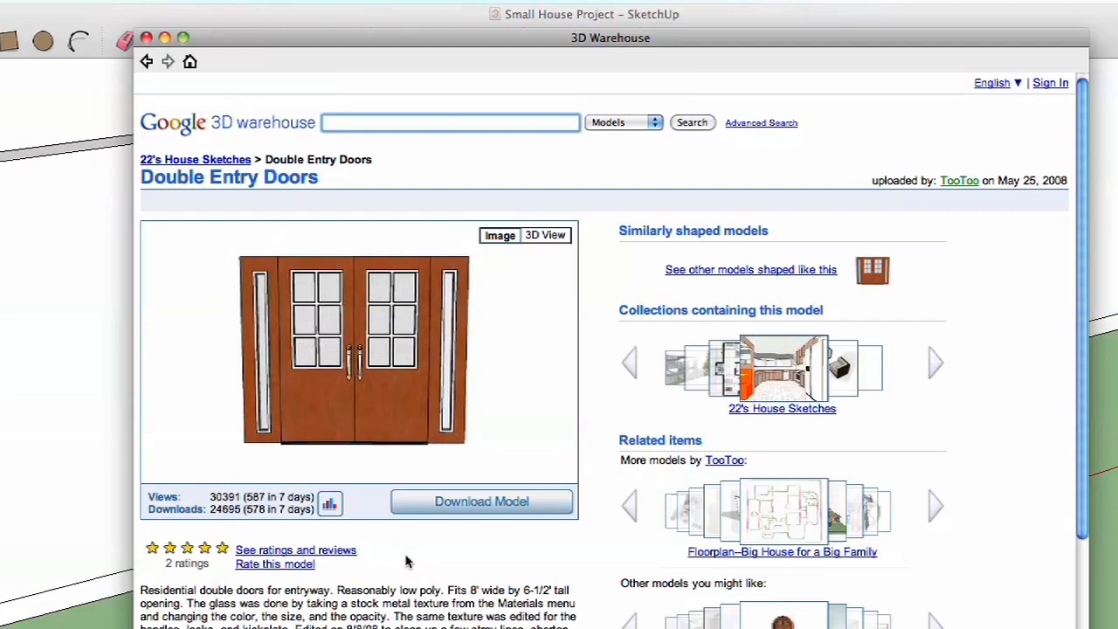
- Load the Double Entry Doors model directly into the house model and place it on the ground in front of the entry opening
{"action": "left_click", "coordinate": [541, 501]}
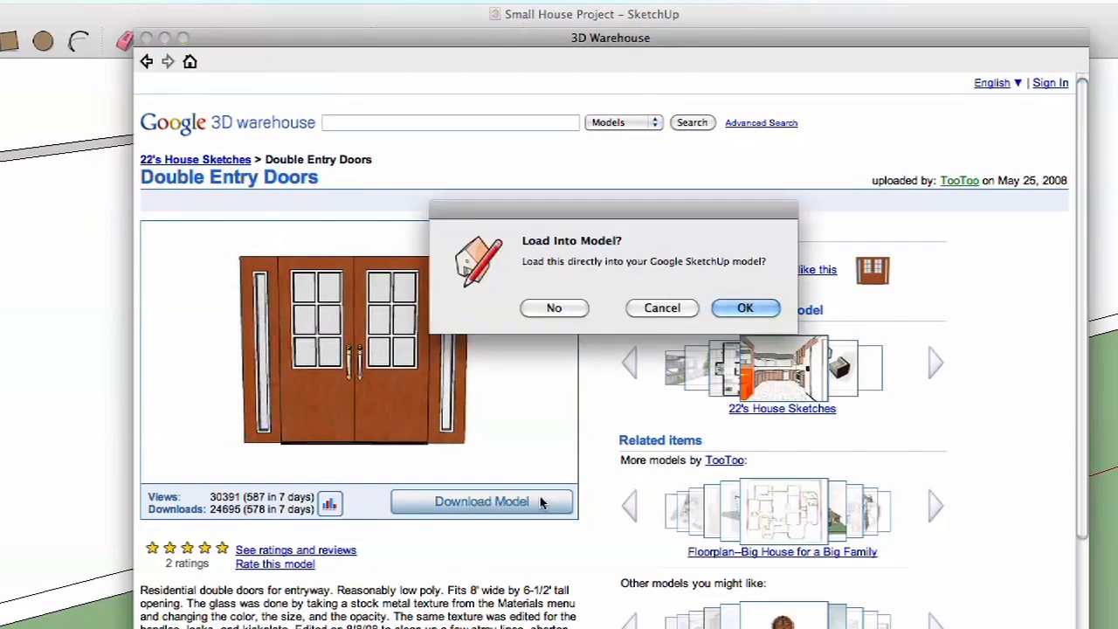
{"action": "left_click", "coordinate": [744, 308]}
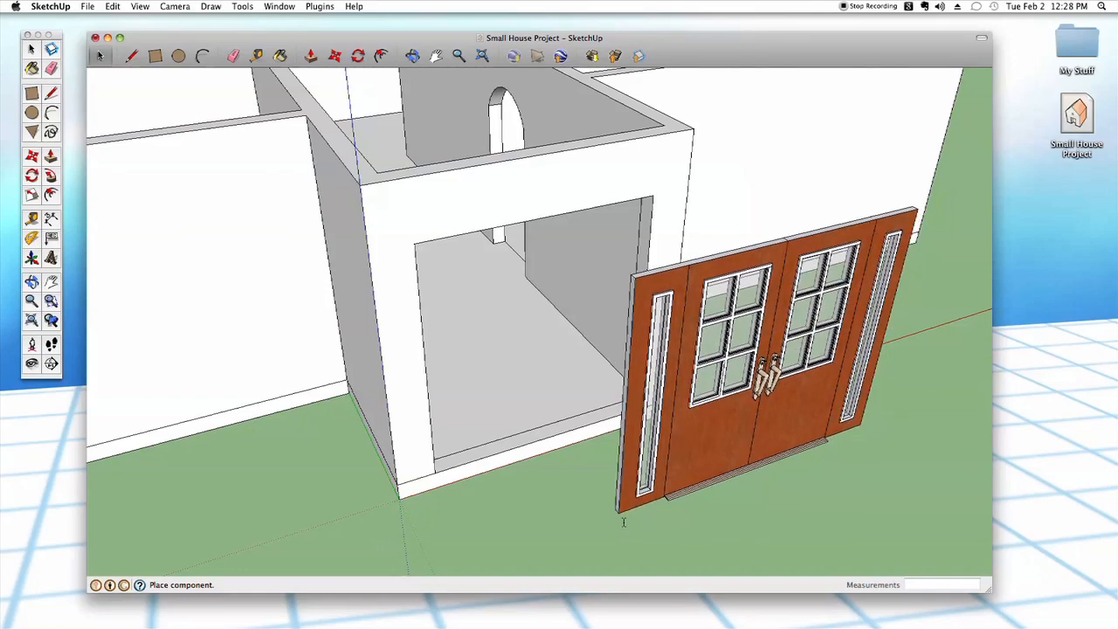
{"action": "scroll", "coordinate": [611, 492], "scroll_direction": "down", "scroll_amount": 5}
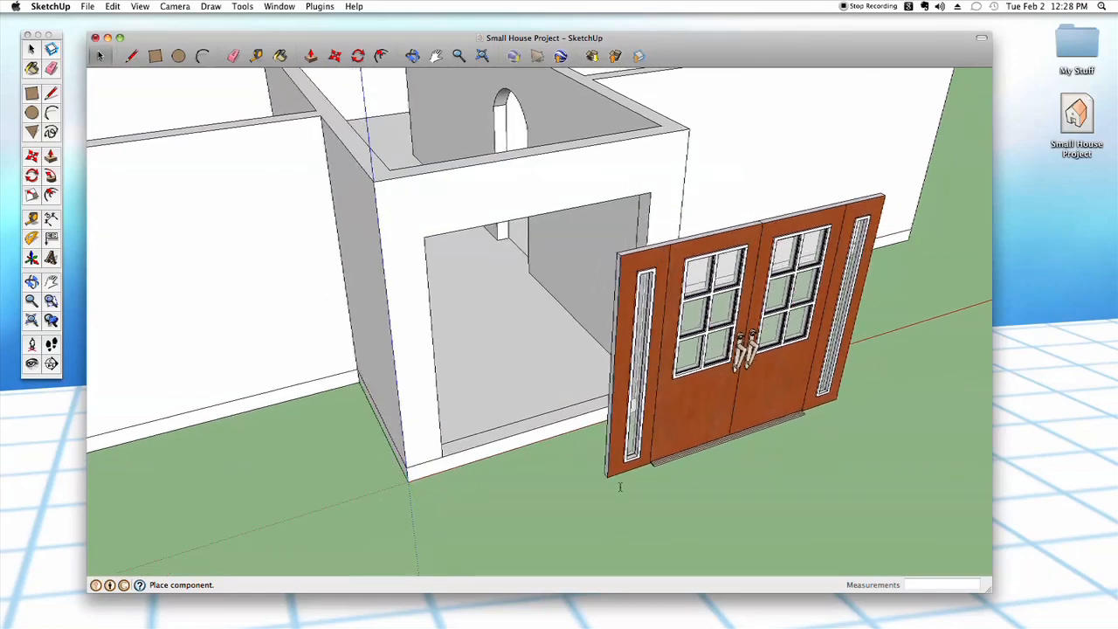
{"action": "left_click", "coordinate": [611, 513]}
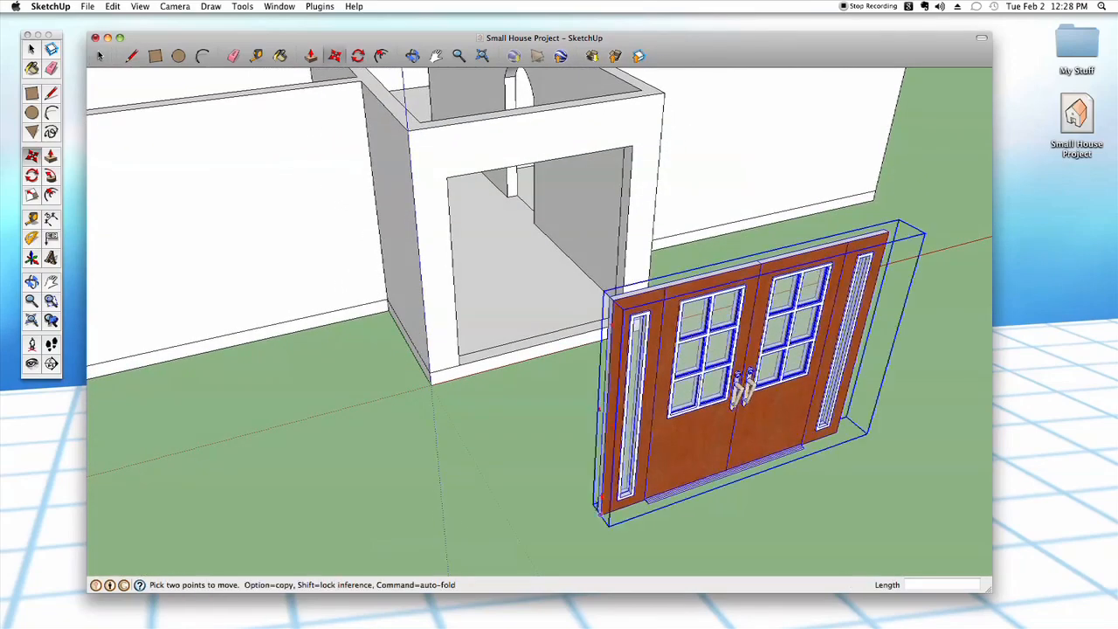
{"action": "left_click", "coordinate": [527, 481]}
{"action": "left_click", "coordinate": [541, 491]}
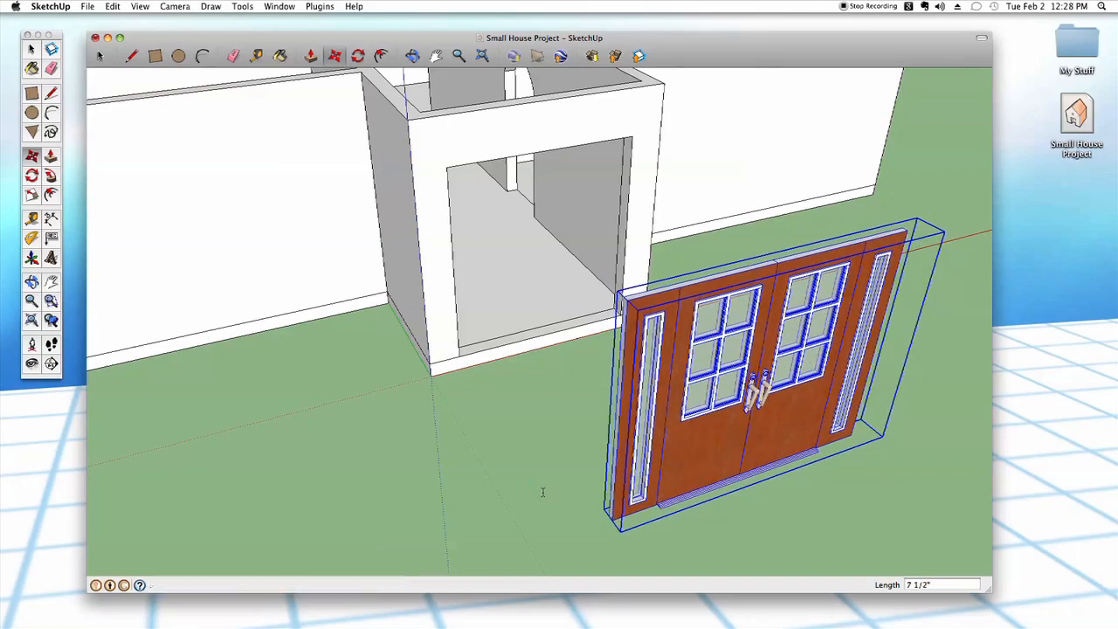
{"action": "left_click", "coordinate": [32, 49]}
- Examine the back of the placed double doors, including the interior knobs, locks and window frames
{"action": "left_click", "coordinate": [564, 509]}
{"action": "middle_click_drag", "start_coordinate": [564, 509], "coordinate": [505, 423]}
{"action": "scroll", "coordinate": [505, 402], "scroll_direction": "up", "scroll_amount": 2}
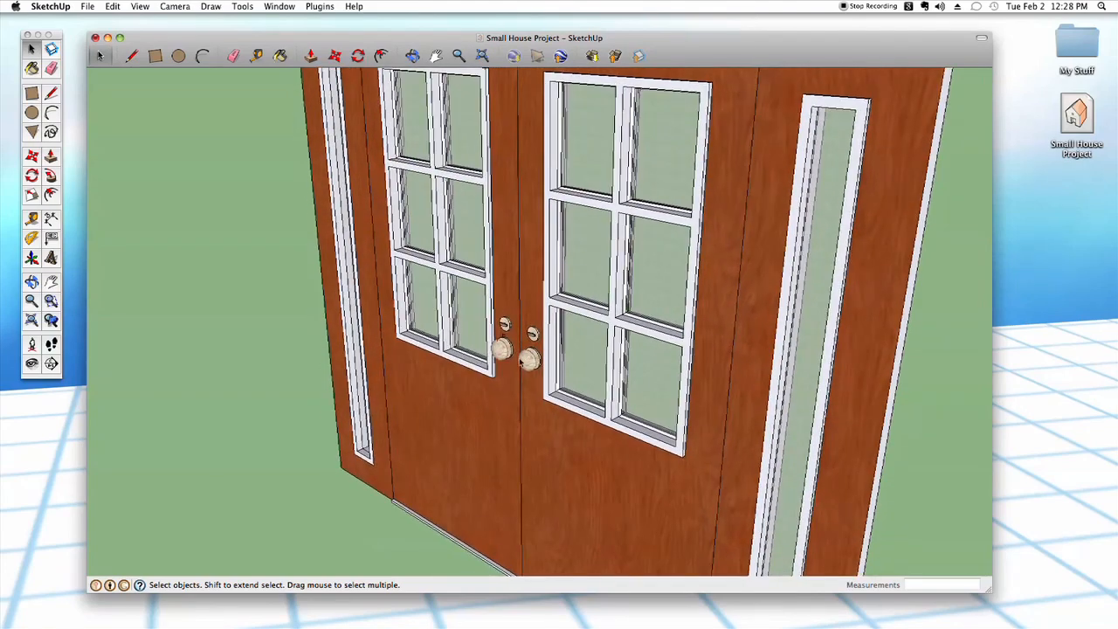
{"action": "scroll", "coordinate": [506, 332], "scroll_direction": "down", "scroll_amount": 2}
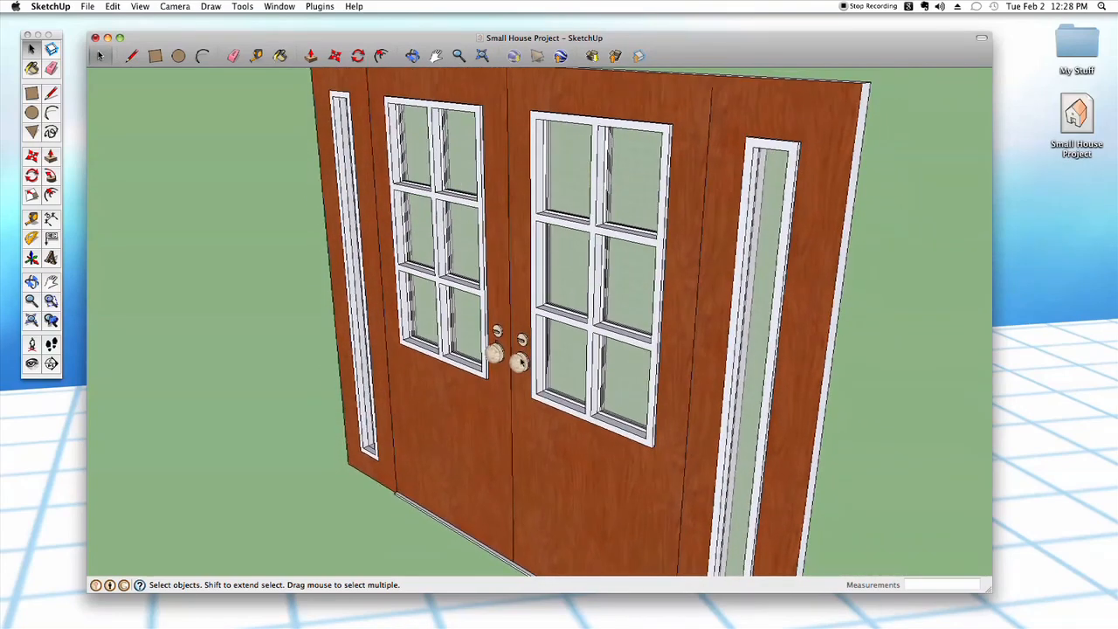
{"action": "scroll", "coordinate": [521, 353], "scroll_direction": "up", "scroll_amount": 5}
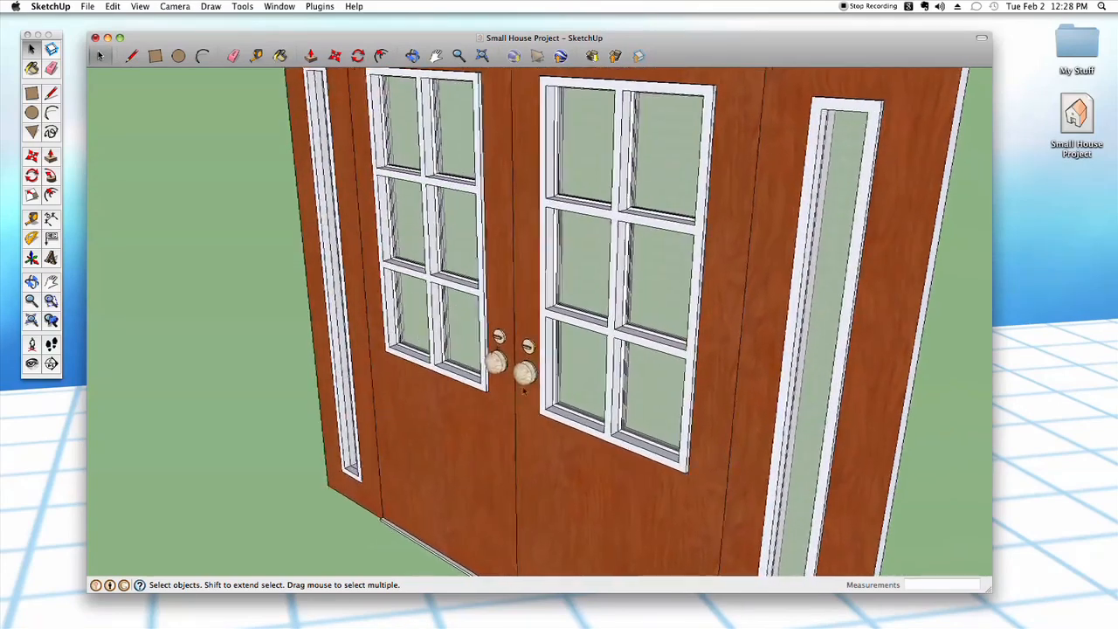
{"action": "scroll", "coordinate": [521, 390], "scroll_direction": "up", "scroll_amount": 4}
{"action": "scroll", "coordinate": [548, 387], "scroll_direction": "down", "scroll_amount": 3}
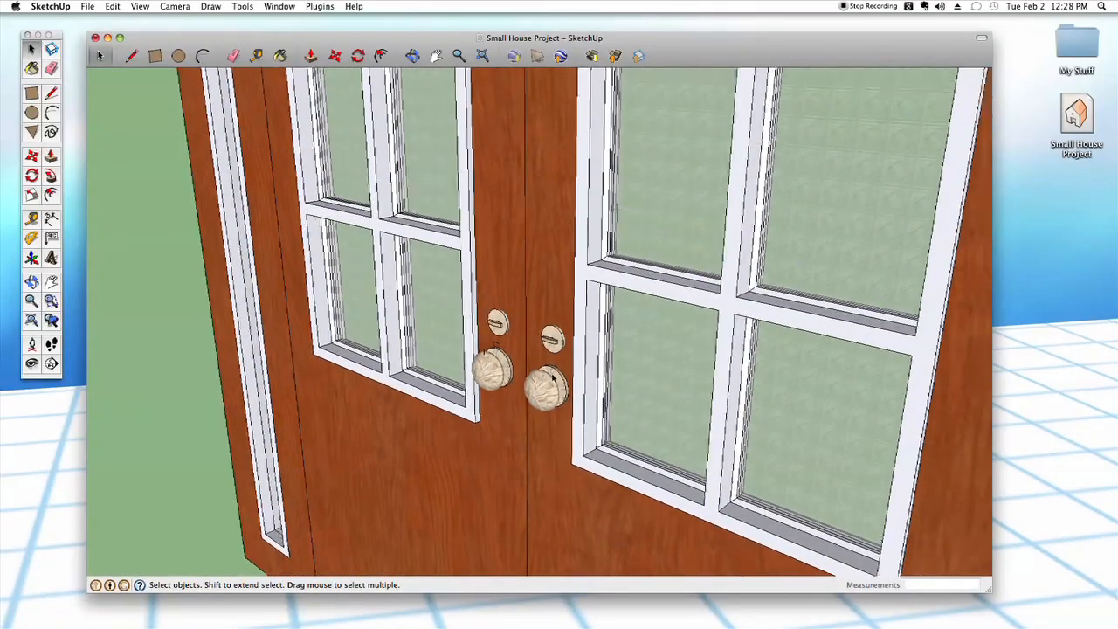
{"action": "middle_click_drag", "start_coordinate": [548, 387], "coordinate": [535, 461]}
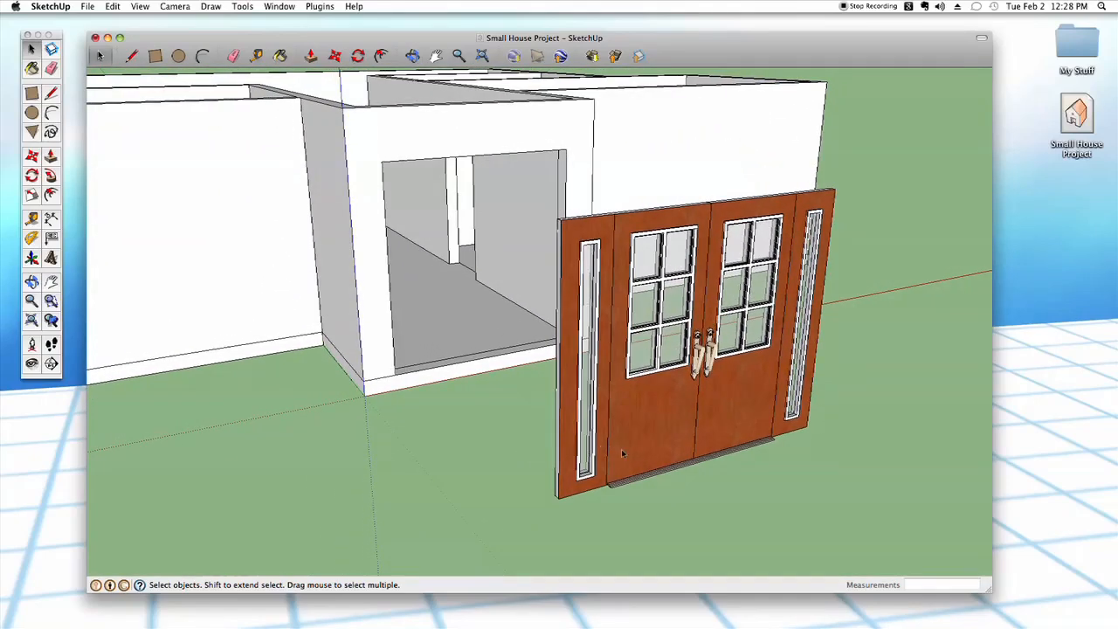
- Move the double doors by their lower front corner onto the matching lower corner of the front entry opening
{"action": "middle_click_drag", "start_coordinate": [620, 484], "coordinate": [595, 339]}
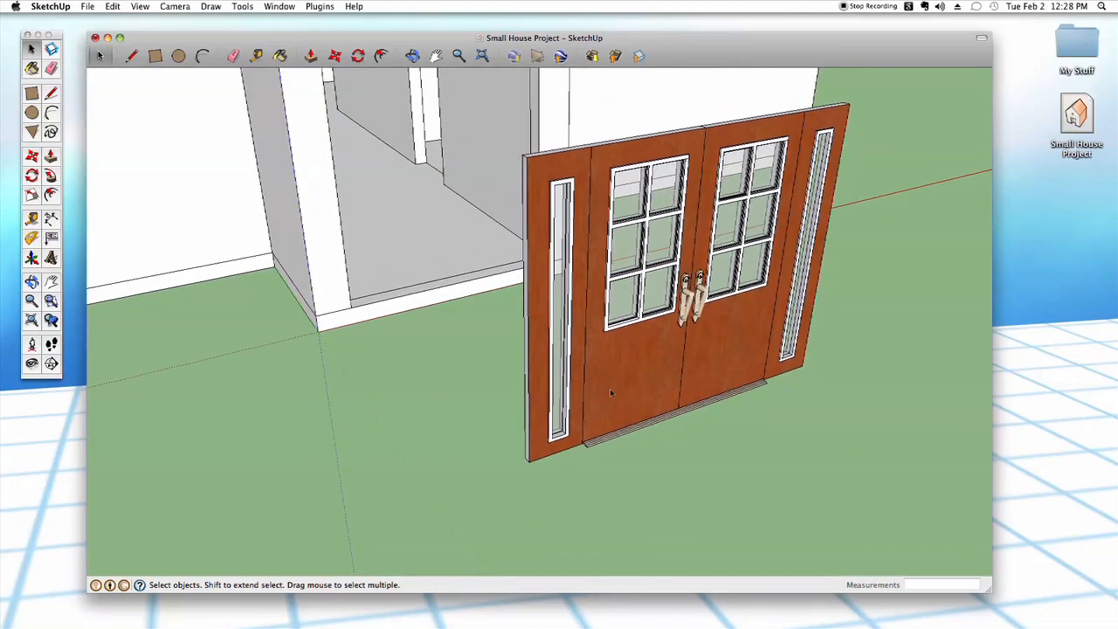
{"action": "scroll", "coordinate": [610, 388], "scroll_direction": "up", "scroll_amount": 5}
{"action": "scroll", "coordinate": [607, 421], "scroll_direction": "up", "scroll_amount": 5}
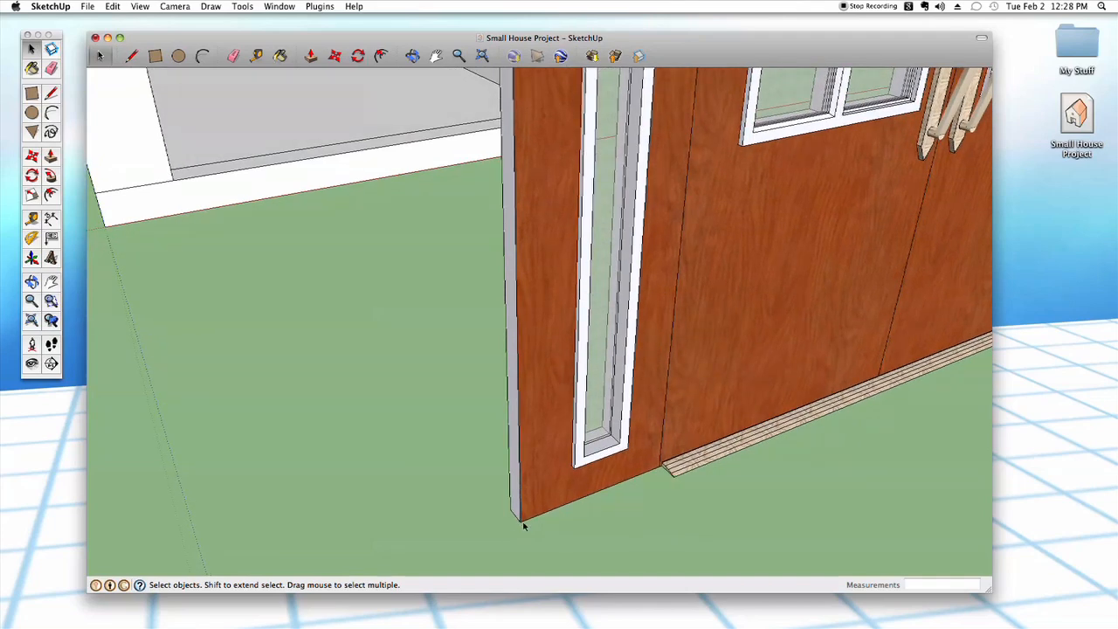
{"action": "left_click", "coordinate": [539, 487]}
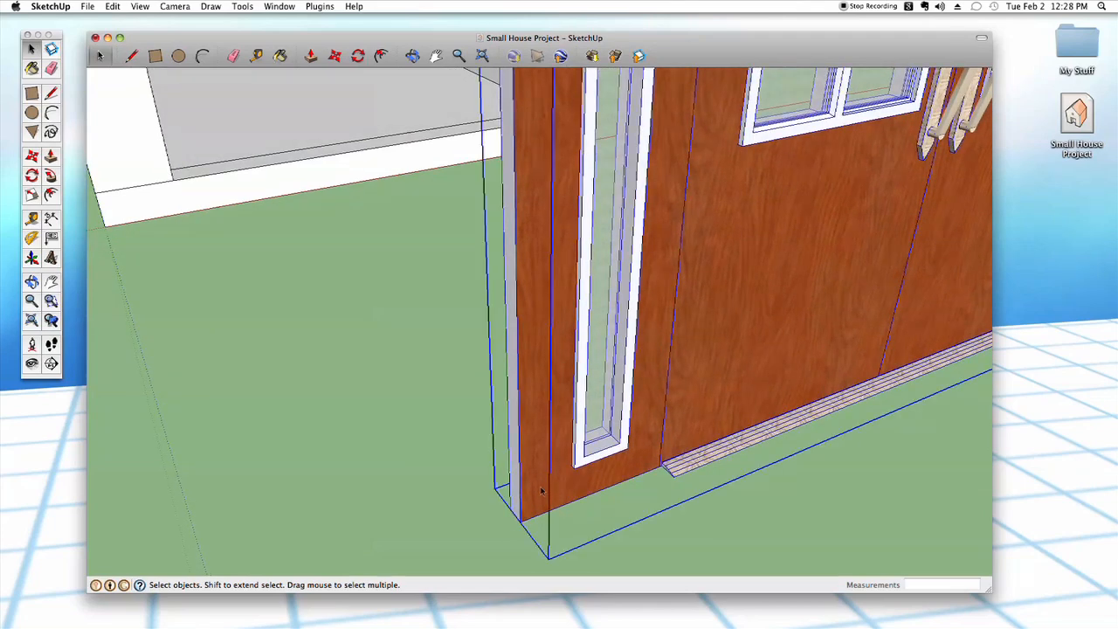
{"action": "key", "text": "m"}
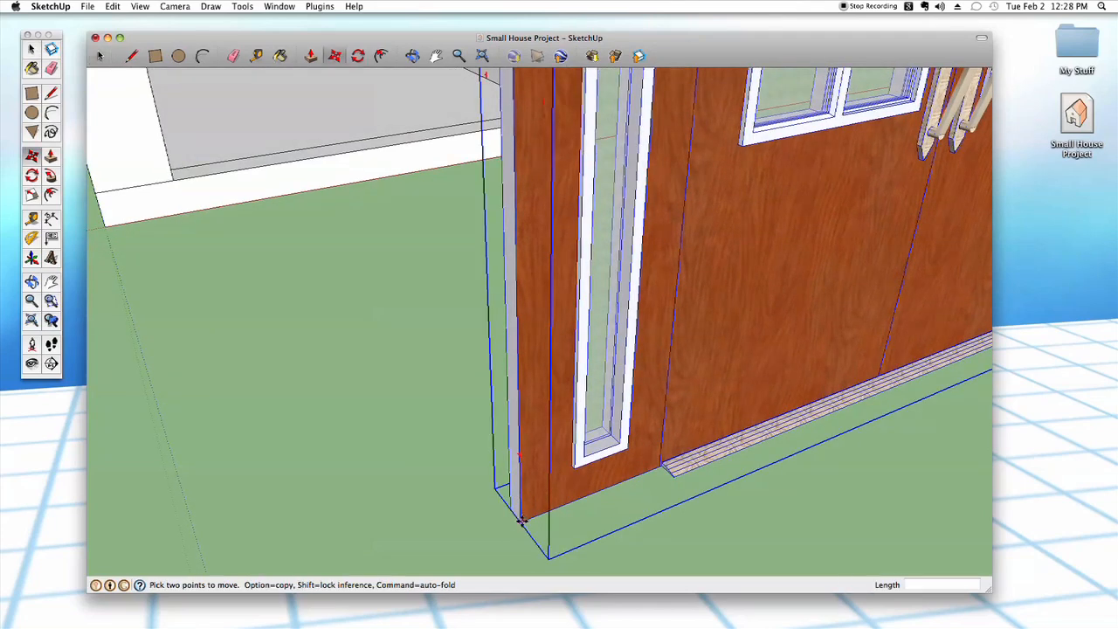
{"action": "left_click", "coordinate": [520, 521]}
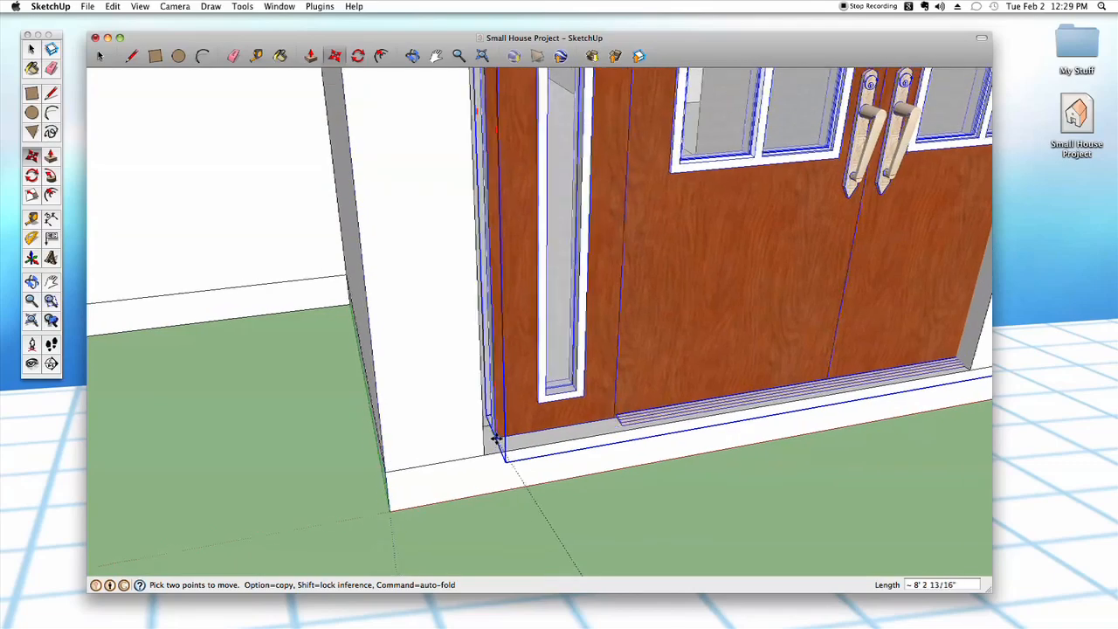
{"action": "scroll", "coordinate": [492, 438], "scroll_direction": "up", "scroll_amount": 5}
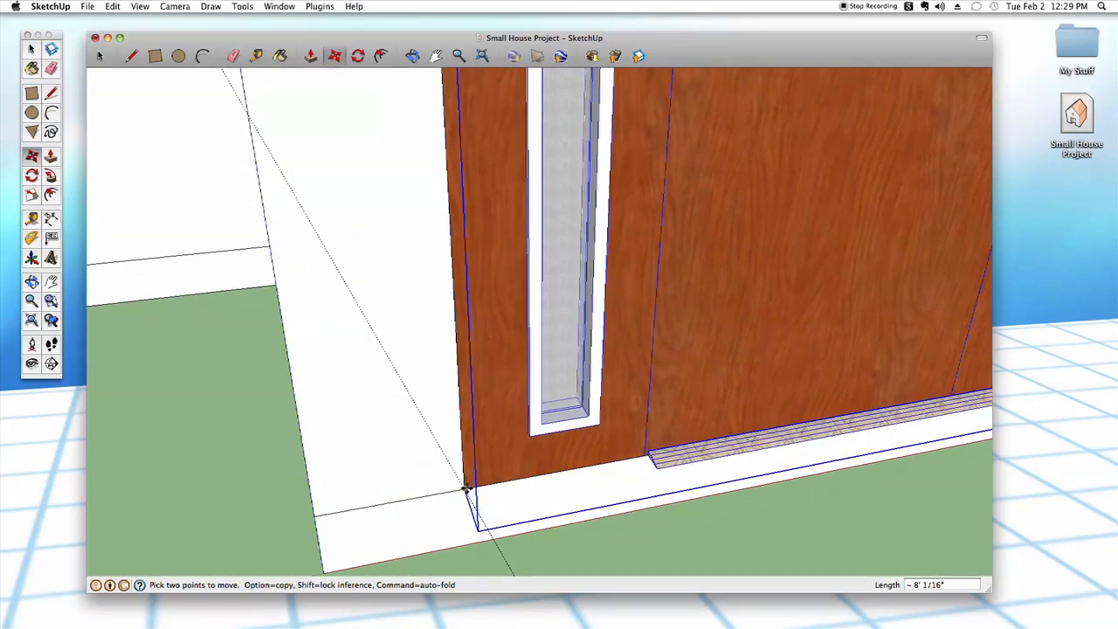
{"action": "left_click", "coordinate": [467, 487]}
{"action": "scroll", "coordinate": [548, 519], "scroll_direction": "down", "scroll_amount": 3}
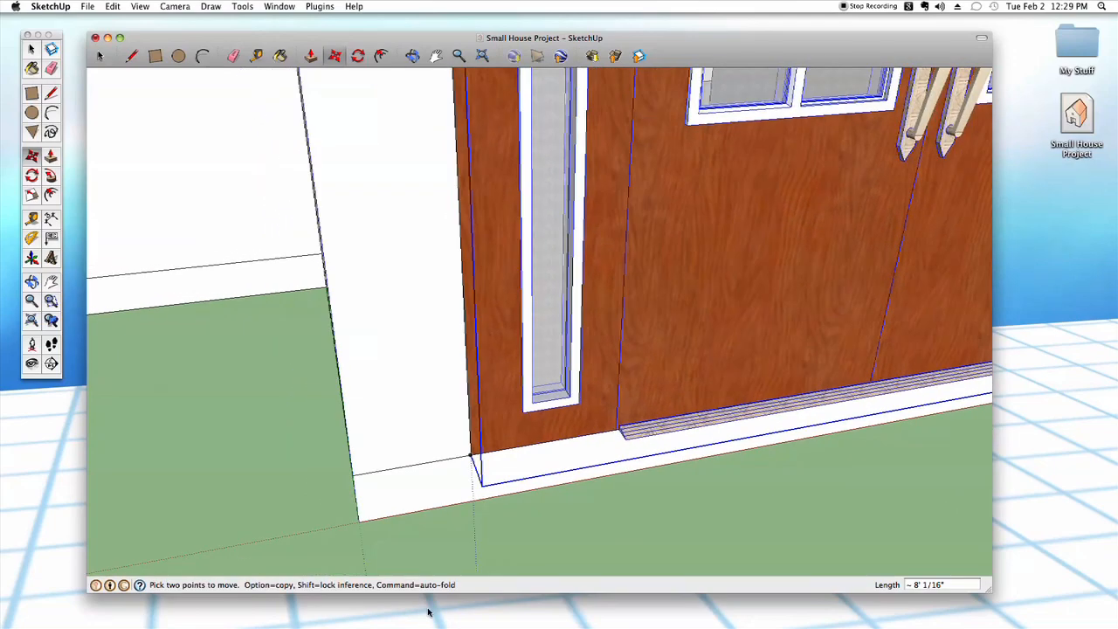
{"action": "key", "text": "space"}
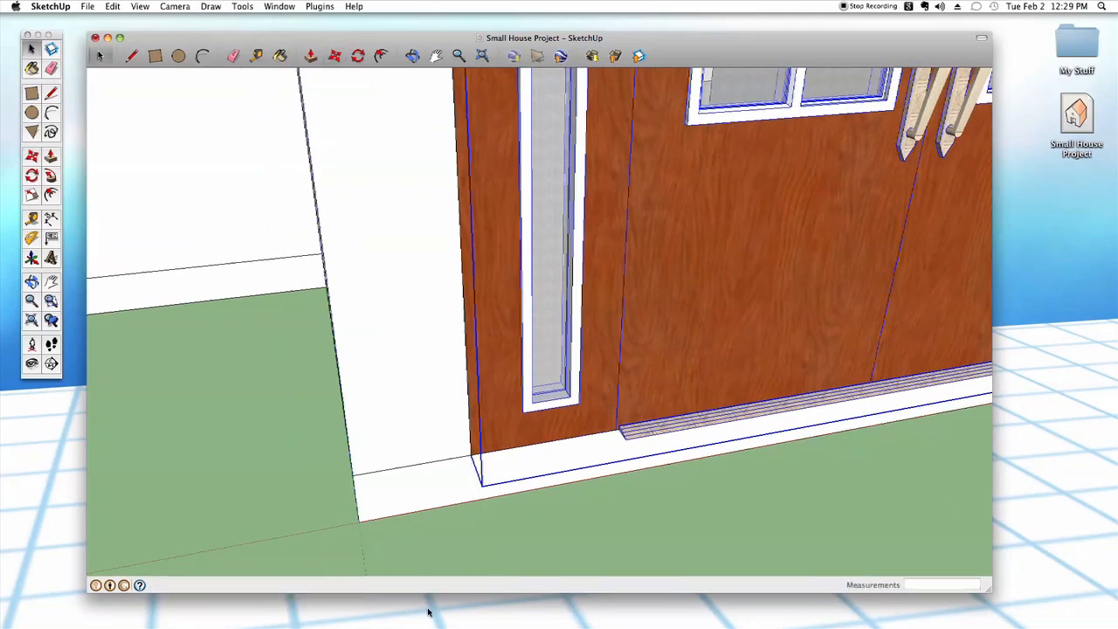
{"action": "left_click", "coordinate": [715, 568]}
- Examine how the double doors fit the width of the entry wall and its opening
{"action": "scroll", "coordinate": [578, 517], "scroll_direction": "down", "scroll_amount": 3}
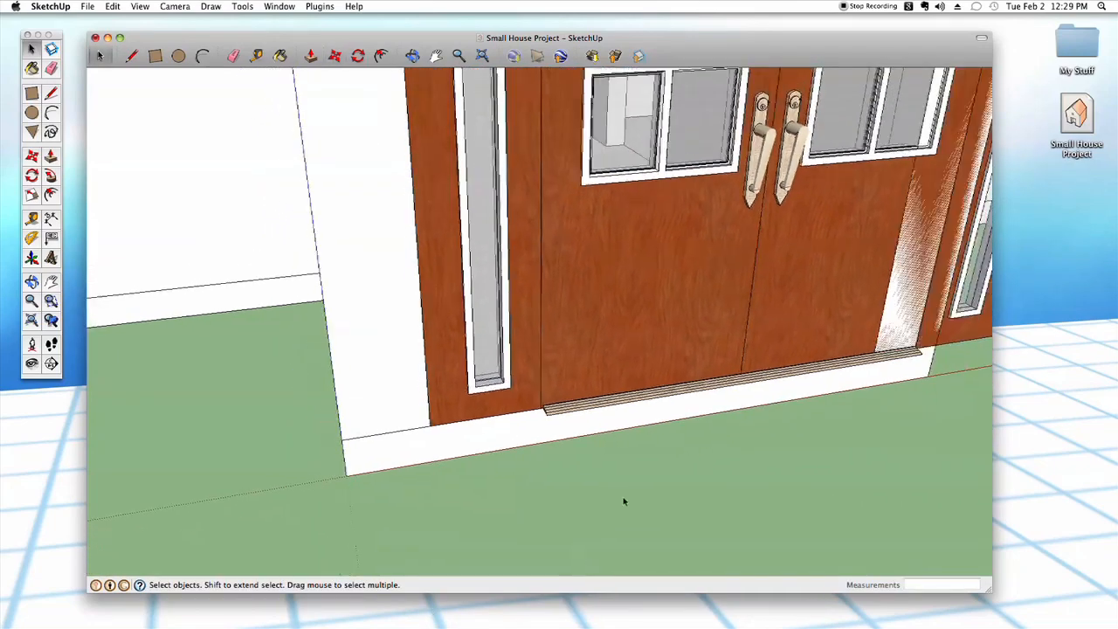
{"action": "scroll", "coordinate": [618, 490], "scroll_direction": "down", "scroll_amount": 5}
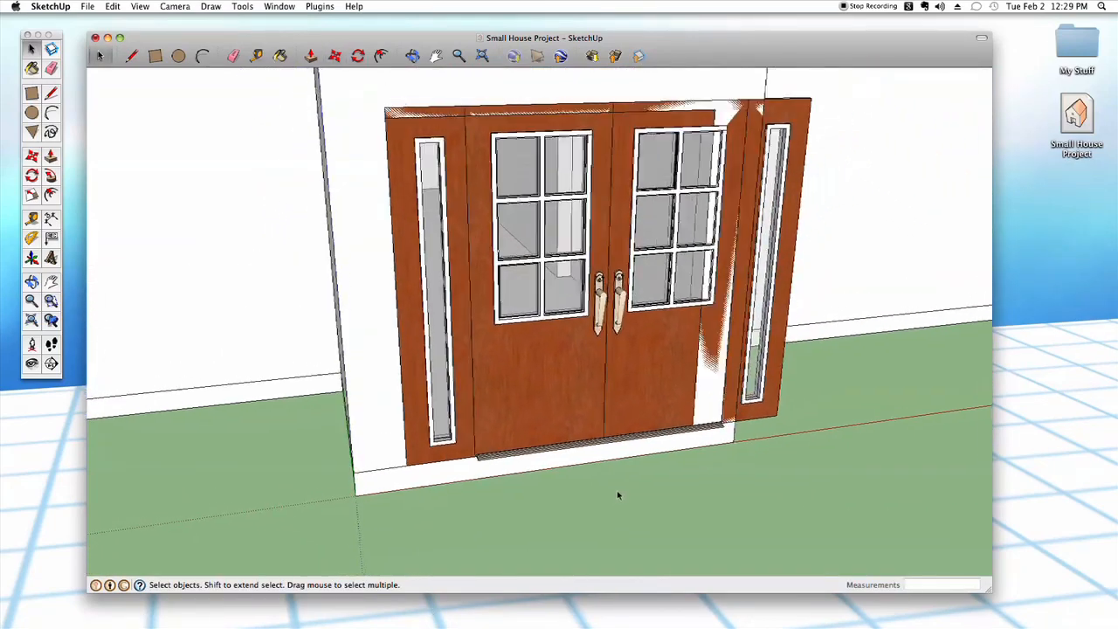
{"action": "scroll", "coordinate": [618, 495], "scroll_direction": "down", "scroll_amount": 3}
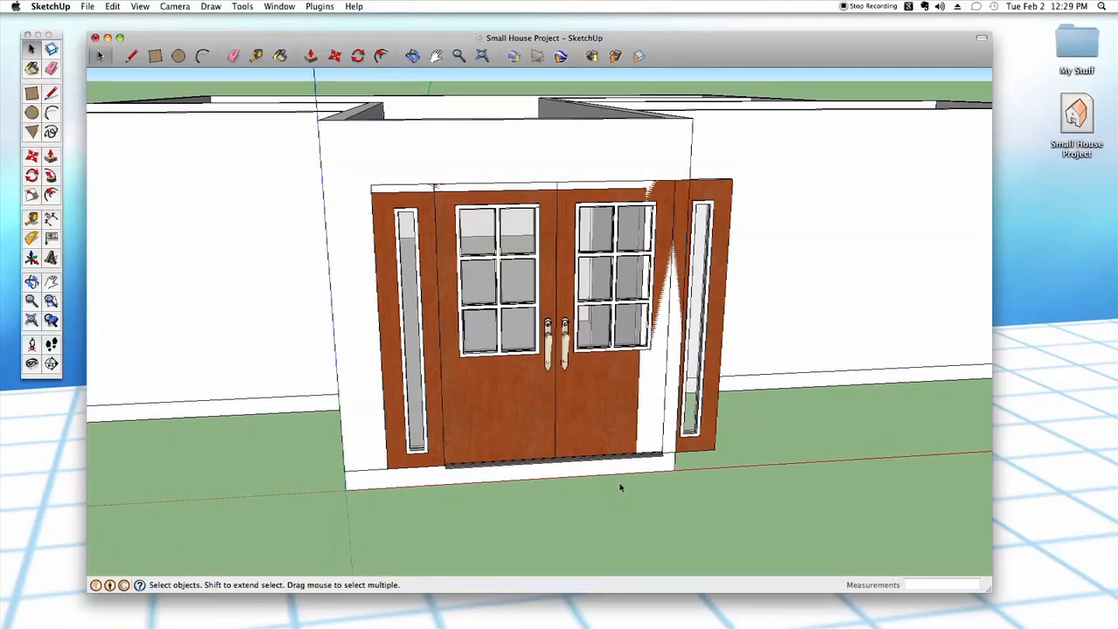
{"action": "mouse_move", "coordinate": [622, 485]}
{"action": "middle_mouse_down", "text": "shift"}
{"action": "mouse_move", "coordinate": [573, 520]}
{"action": "mouse_move", "coordinate": [623, 493]}
{"action": "middle_mouse_up", "text": "shift"}
{"action": "scroll", "coordinate": [623, 492], "scroll_direction": "up", "scroll_amount": 4}
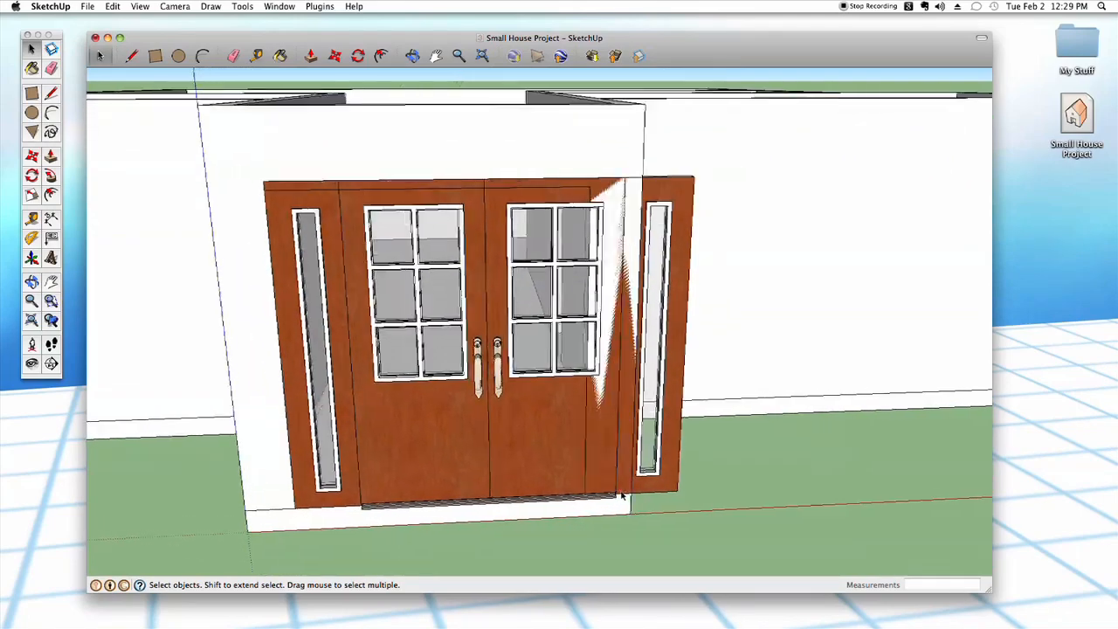
{"action": "mouse_move", "coordinate": [623, 483]}
{"action": "middle_mouse_down"}
{"action": "mouse_move", "coordinate": [584, 442]}
{"action": "mouse_move", "coordinate": [628, 481]}
{"action": "mouse_move", "coordinate": [630, 499]}
{"action": "mouse_move", "coordinate": [631, 469]}
{"action": "middle_mouse_up"}
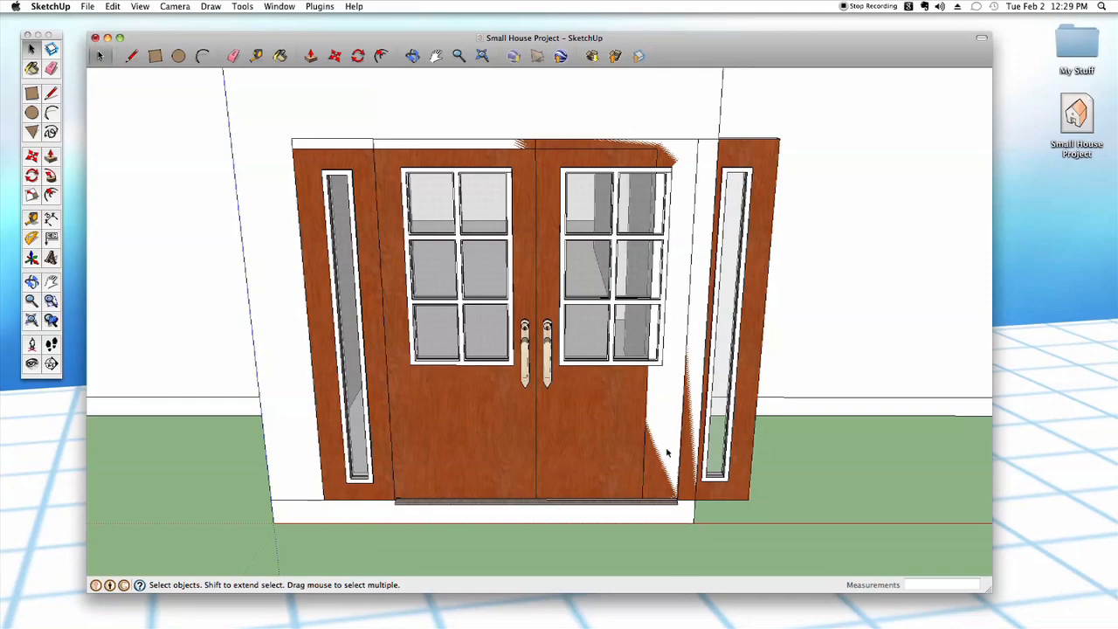
{"action": "middle_click_drag", "start_coordinate": [653, 459], "coordinate": [647, 477], "text": "shift"}
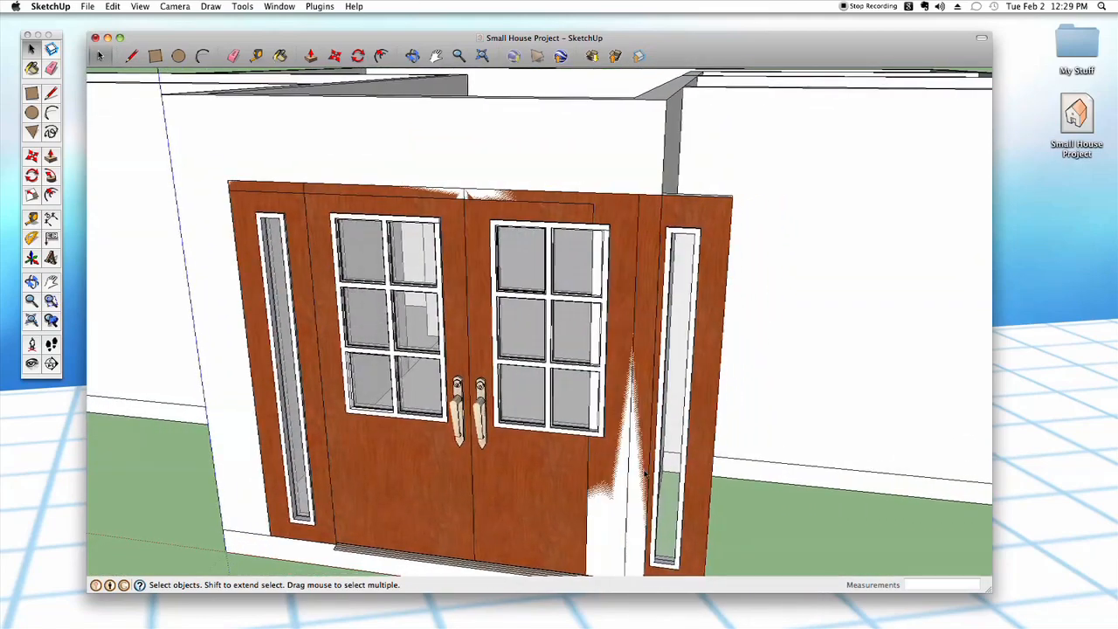
- Select the double doors and activate the Scale tool for resizing them
{"action": "left_click", "coordinate": [509, 462]}
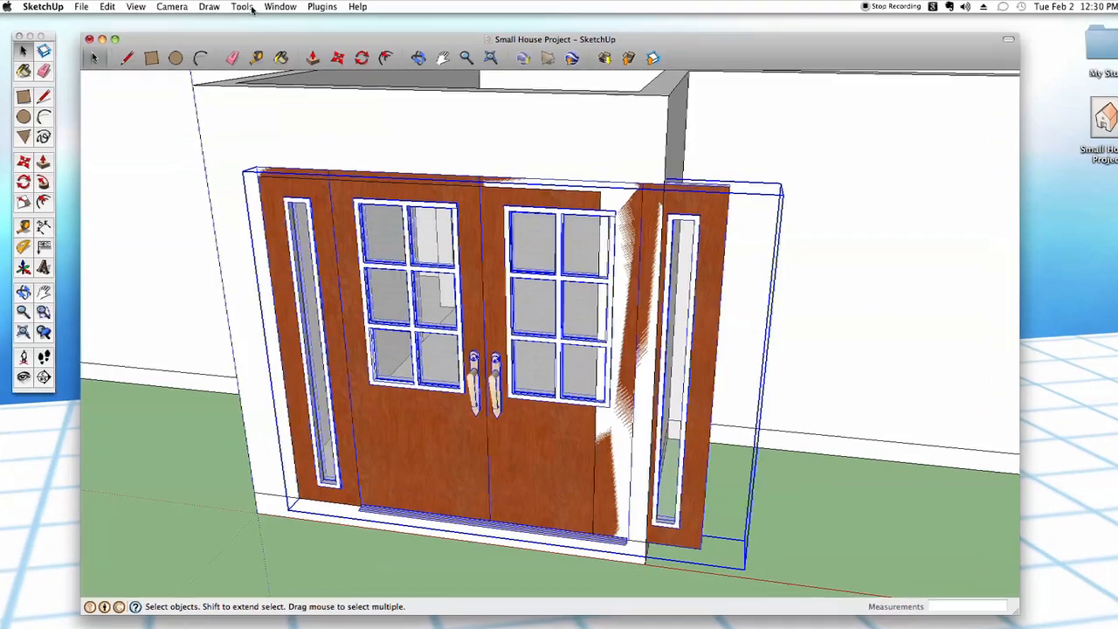
{"action": "left_click", "coordinate": [247, 7]}
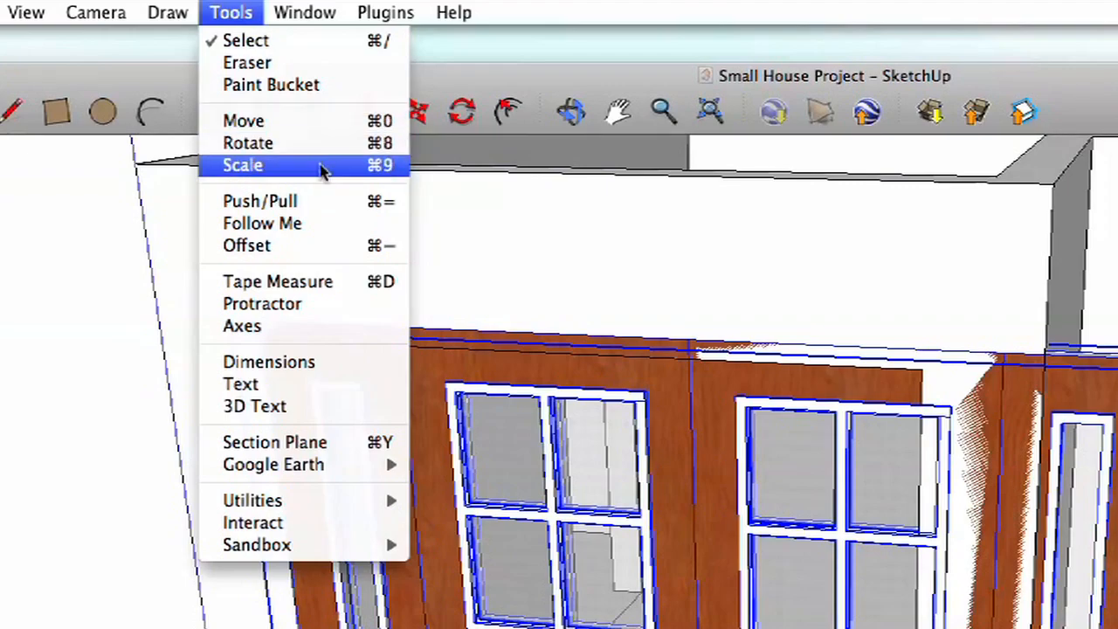
{"action": "left_click", "coordinate": [315, 168]}
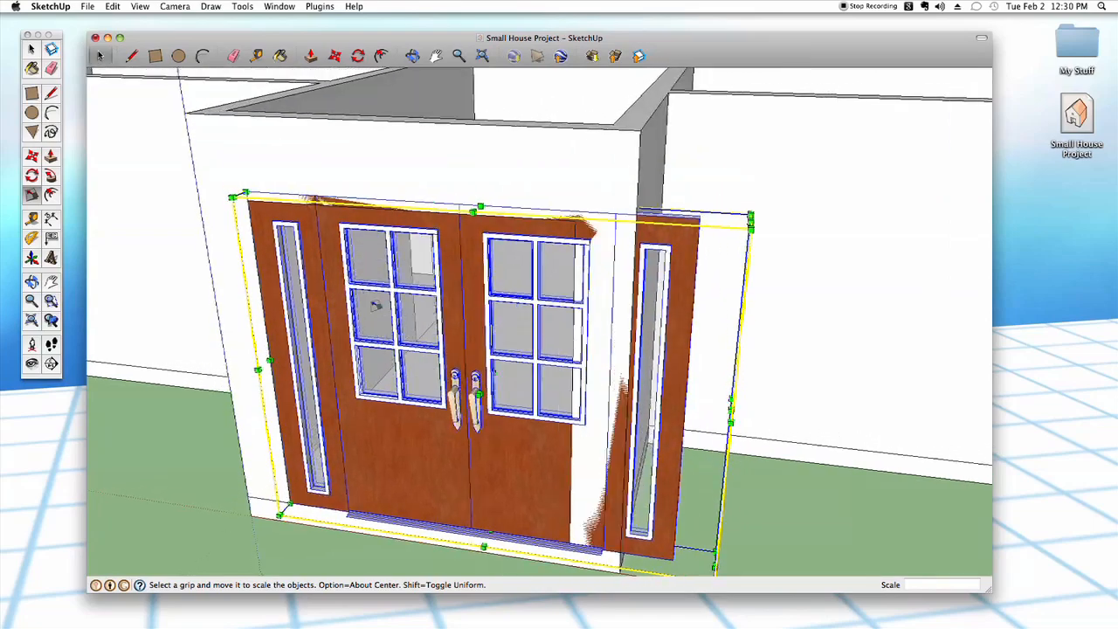
{"action": "middle_click_drag", "start_coordinate": [753, 279], "coordinate": [607, 367]}
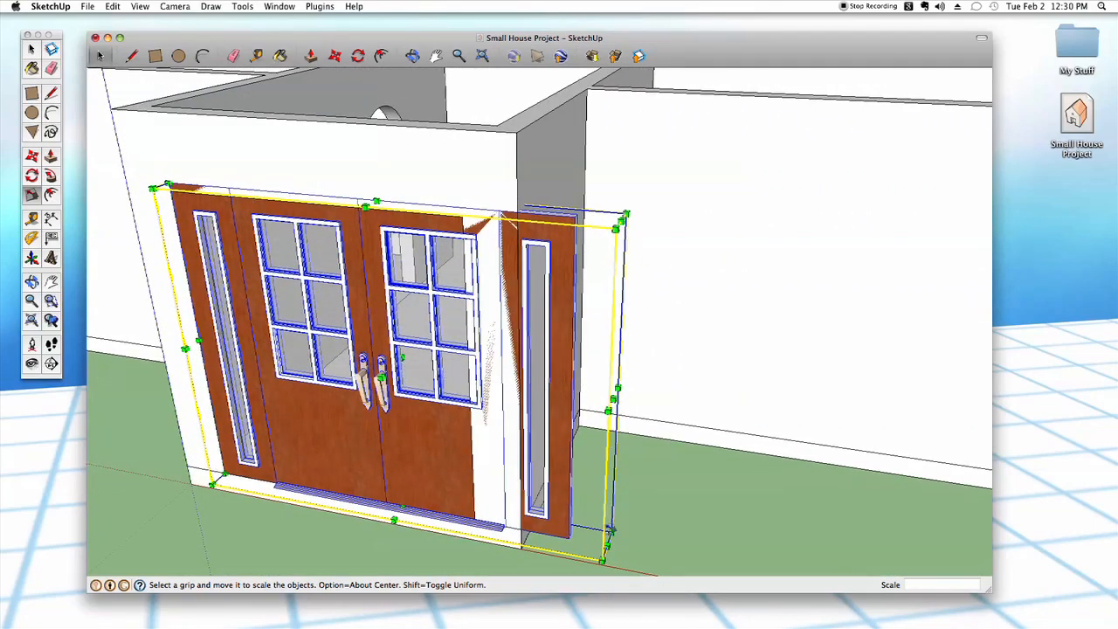
{"action": "middle_click_drag", "start_coordinate": [656, 548], "coordinate": [602, 411]}
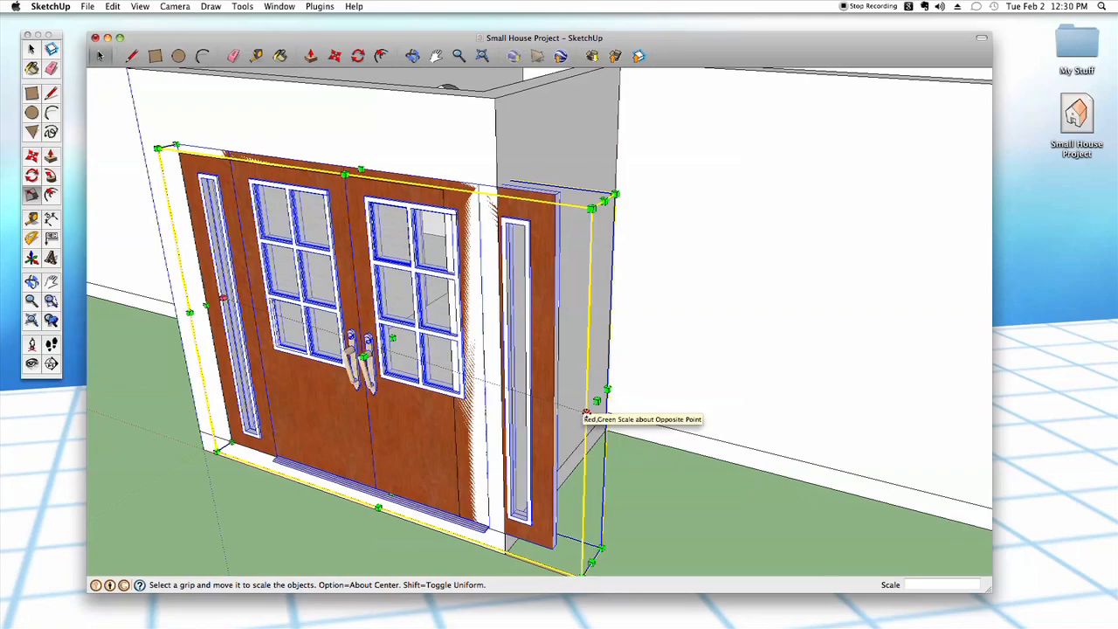
{"action": "left_click_drag", "start_coordinate": [575, 448], "coordinate": [451, 410]}
{"action": "left_click_drag", "start_coordinate": [563, 407], "coordinate": [623, 573]}
{"action": "key", "text": "Escape"}
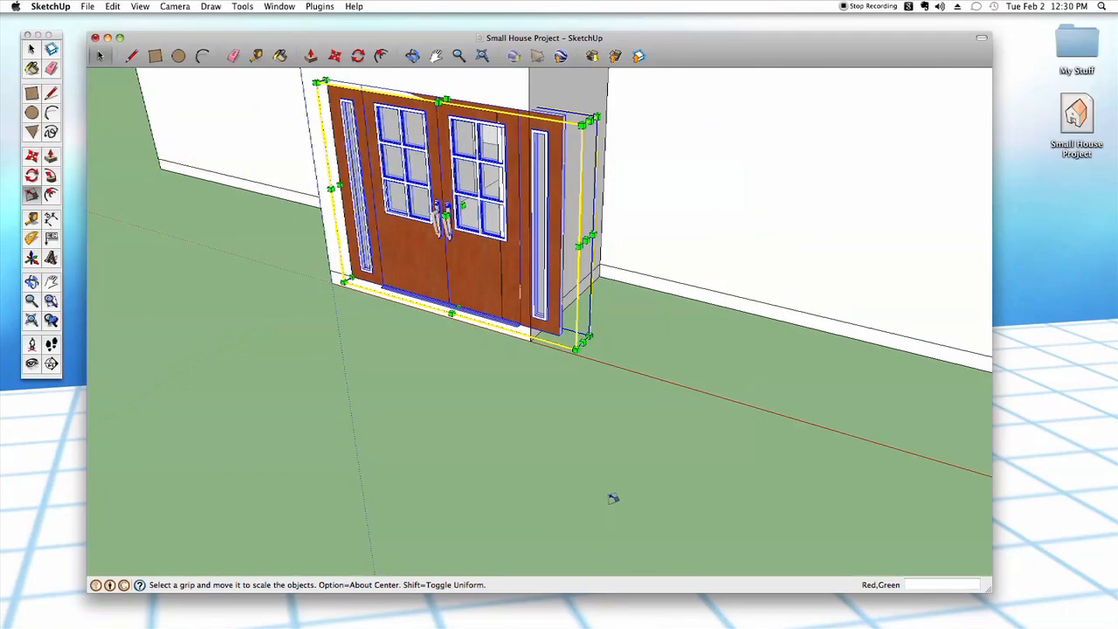
- Scale the double doors along the red axis to 0.75 so that their width fits the entry opening
{"action": "scroll", "coordinate": [609, 487], "scroll_direction": "up", "scroll_amount": 2}
{"action": "middle_click_drag", "start_coordinate": [606, 479], "coordinate": [573, 474]}
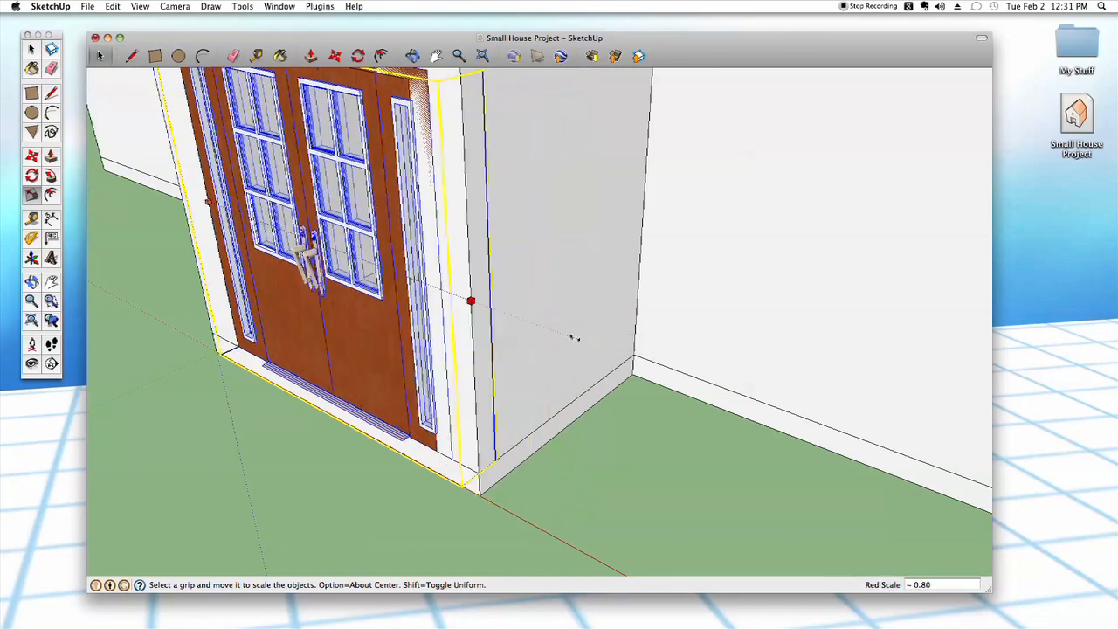
{"action": "left_click_drag", "start_coordinate": [594, 361], "coordinate": [702, 456]}
{"action": "mouse_move", "coordinate": [668, 406]}
{"action": "left_mouse_down"}
{"action": "mouse_move", "coordinate": [882, 463]}
{"action": "mouse_move", "coordinate": [583, 395]}
{"action": "mouse_move", "coordinate": [632, 440]}
{"action": "mouse_move", "coordinate": [656, 434]}
{"action": "mouse_move", "coordinate": [668, 411]}
{"action": "left_mouse_up"}
{"action": "middle_click_drag", "start_coordinate": [667, 411], "coordinate": [694, 441]}
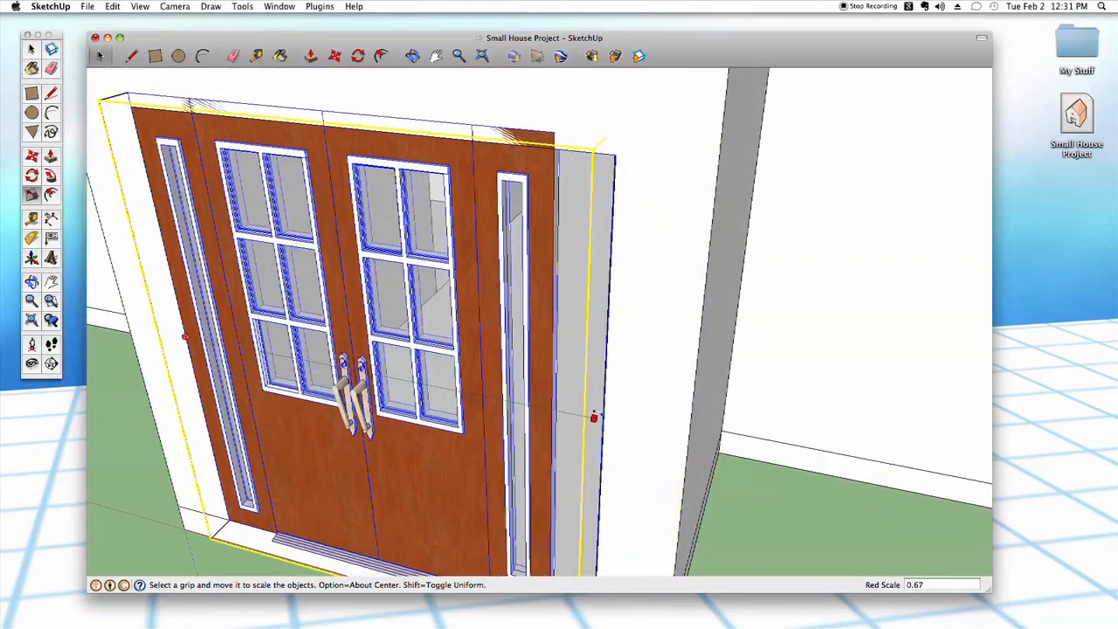
{"action": "left_click_drag", "start_coordinate": [572, 402], "coordinate": [703, 416]}
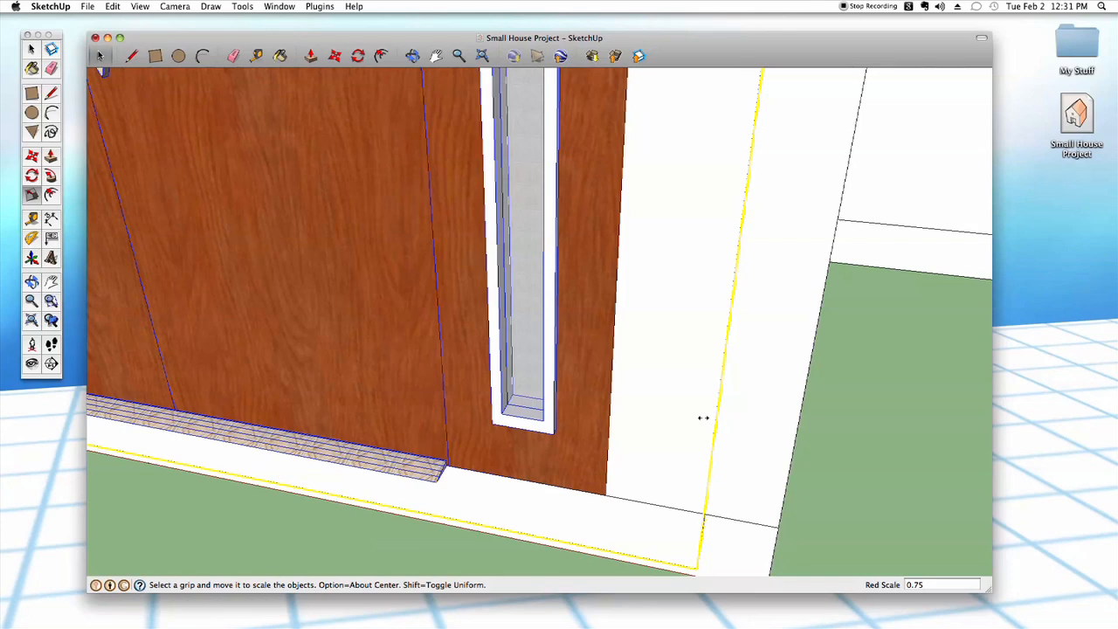
{"action": "scroll", "coordinate": [700, 474], "scroll_direction": "down", "scroll_amount": 5}
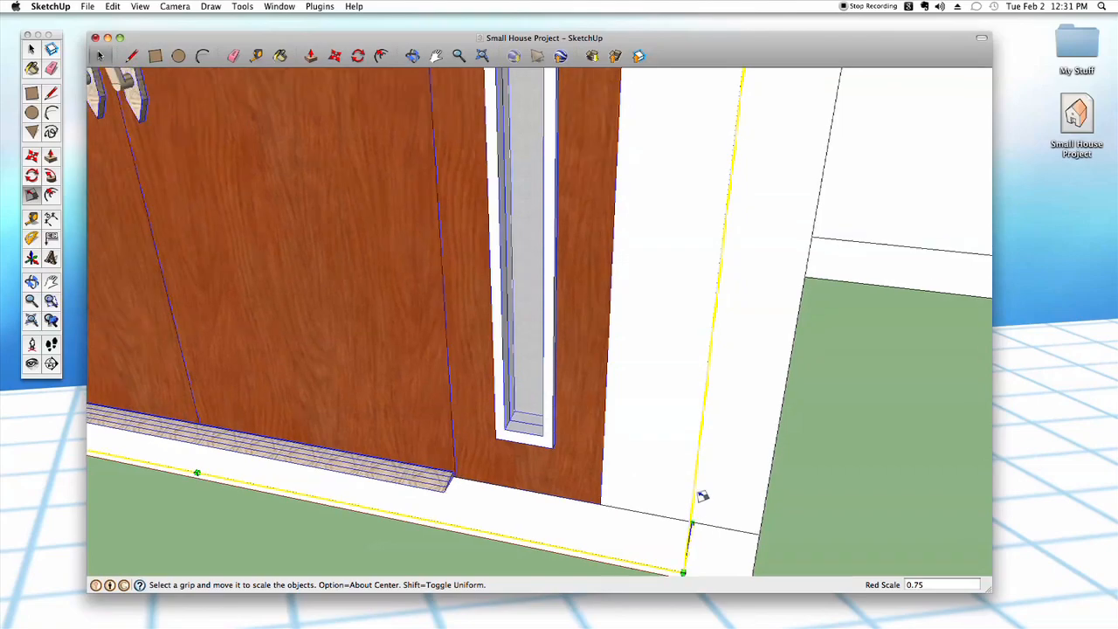
{"action": "mouse_move", "coordinate": [698, 484]}
{"action": "middle_mouse_down"}
{"action": "mouse_move", "coordinate": [733, 476]}
{"action": "mouse_move", "coordinate": [712, 473]}
{"action": "middle_mouse_up"}
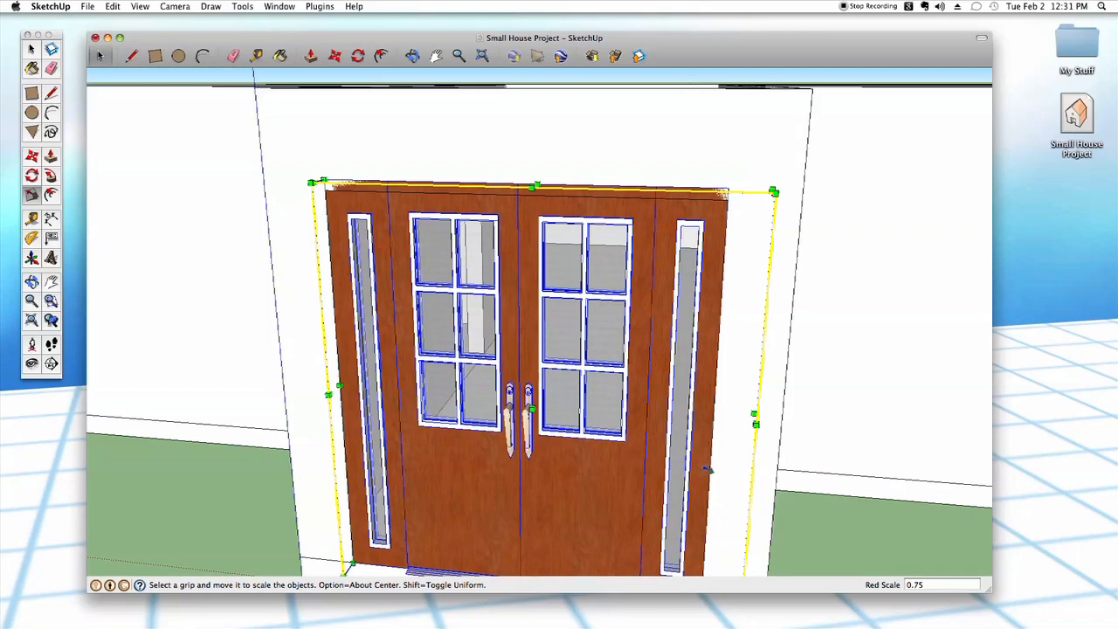
{"action": "scroll", "coordinate": [659, 441], "scroll_direction": "up", "scroll_amount": 3}
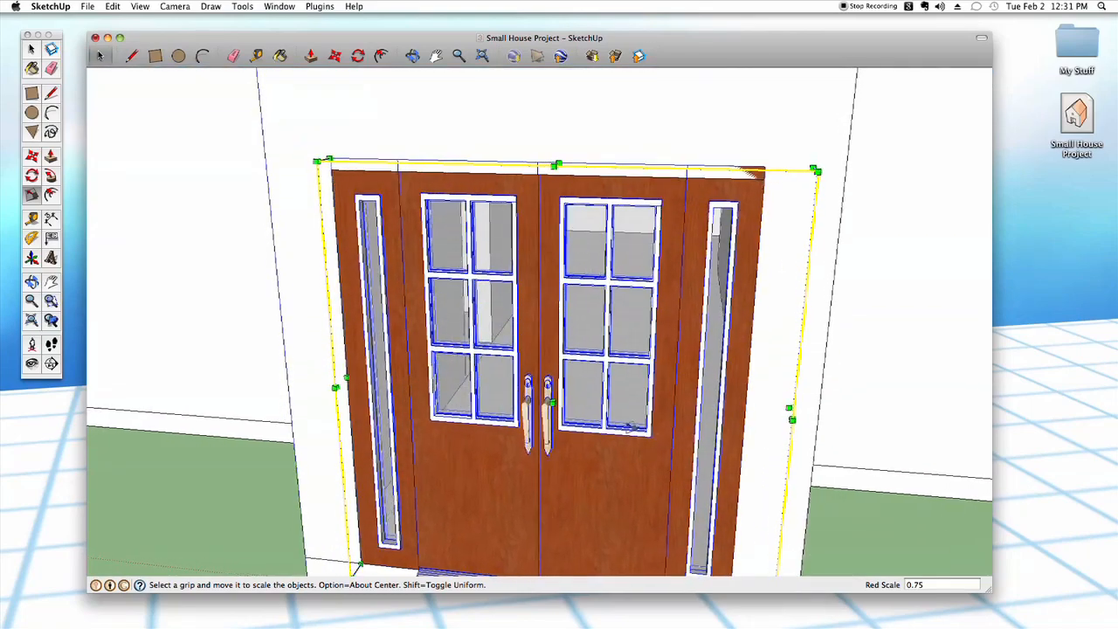
- Scale the double doors along the blue axis to about 0.98 so that their top meets the upper edge of the entry opening
{"action": "scroll", "coordinate": [608, 349], "scroll_direction": "up", "scroll_amount": 3}
{"action": "middle_click_drag", "start_coordinate": [599, 326], "coordinate": [563, 322]}
{"action": "left_click", "coordinate": [559, 318]}
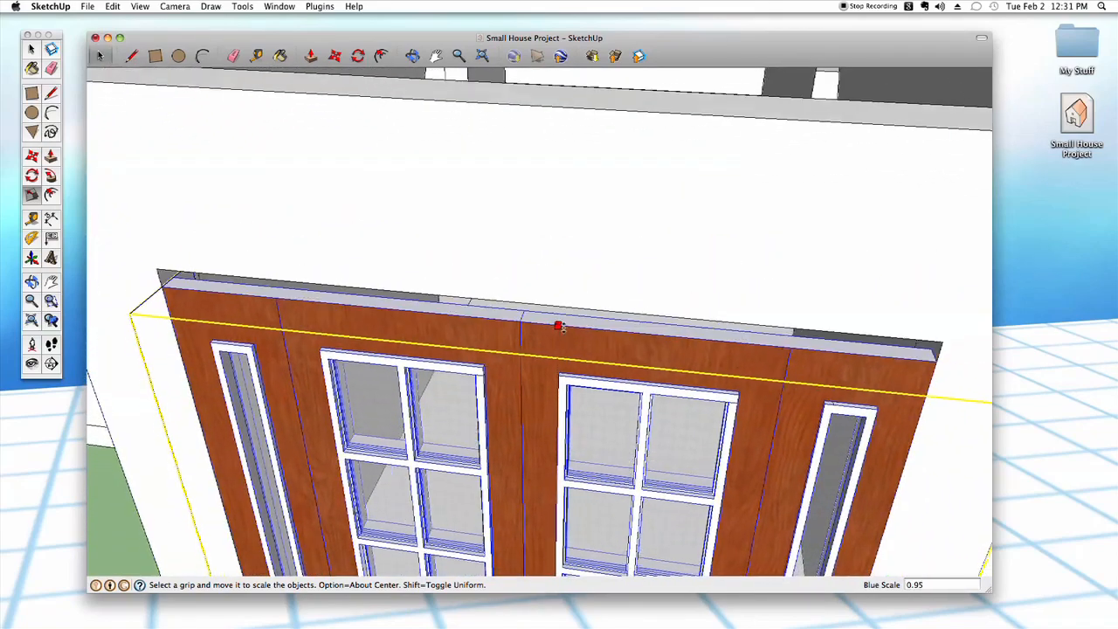
{"action": "middle_click_drag", "start_coordinate": [562, 322], "coordinate": [565, 308]}
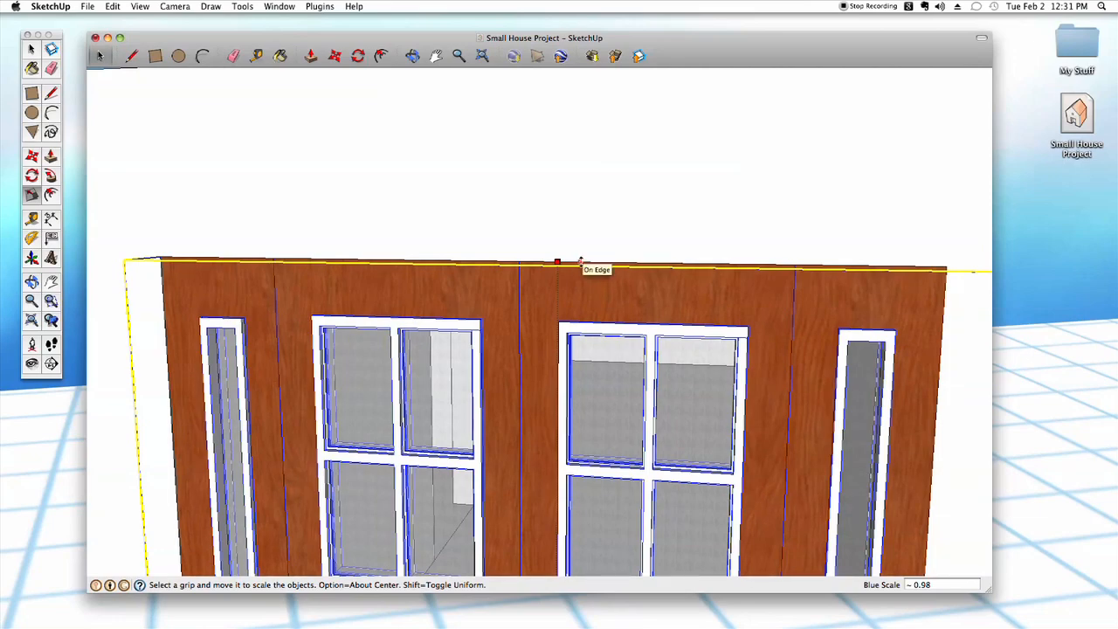
{"action": "left_click", "coordinate": [580, 263]}
{"action": "scroll", "coordinate": [583, 267], "scroll_direction": "down", "scroll_amount": 6}
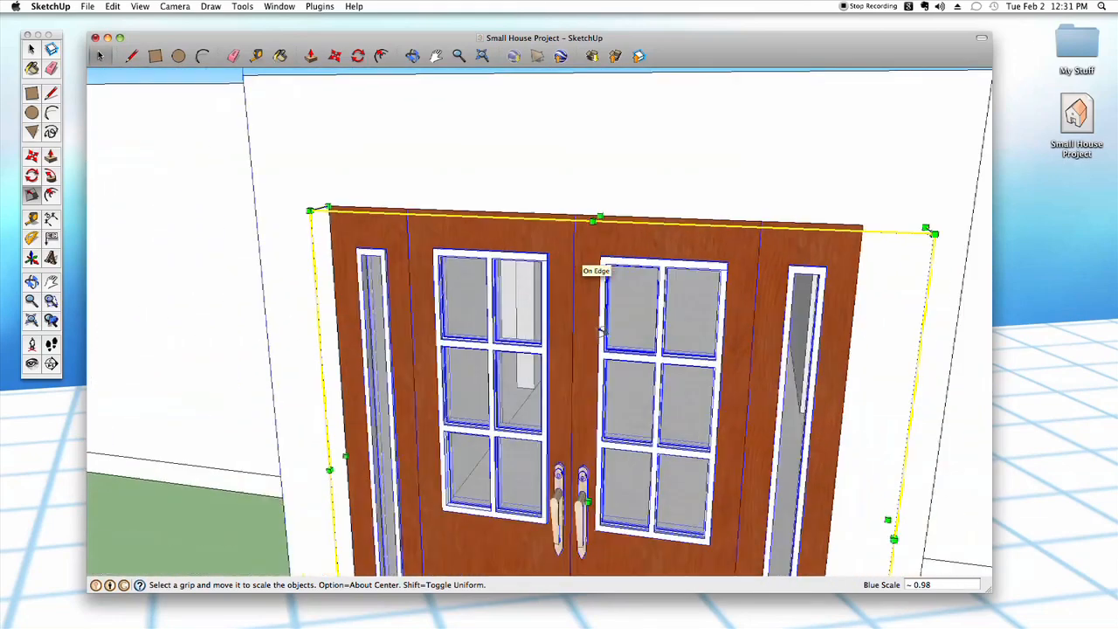
{"action": "middle_click_drag", "start_coordinate": [618, 379], "coordinate": [633, 415]}
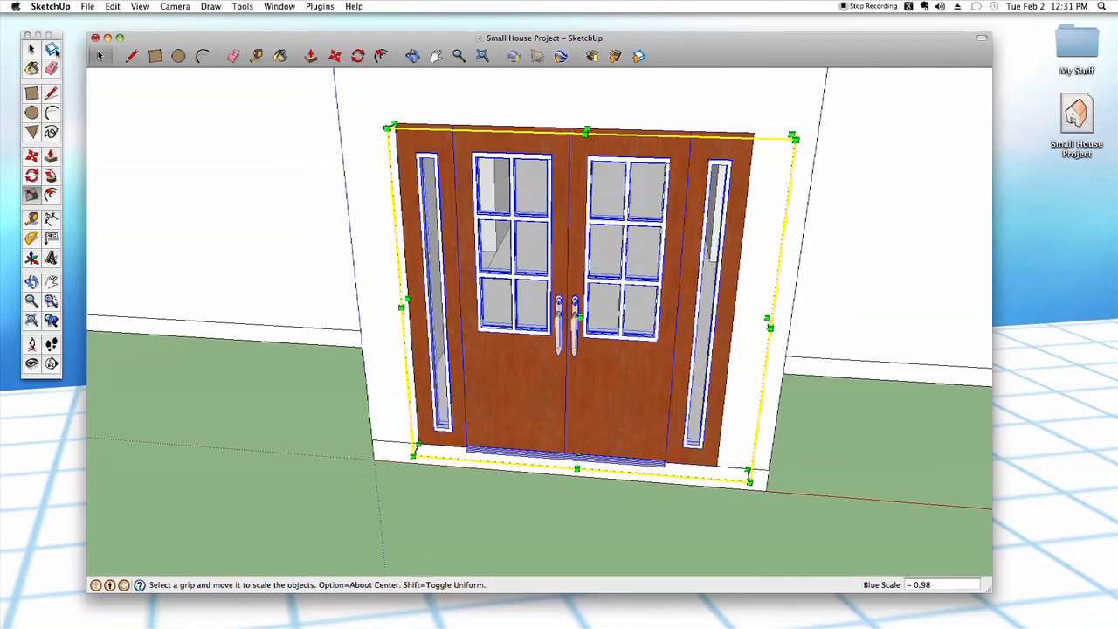
{"action": "middle_click_drag", "start_coordinate": [513, 535], "coordinate": [550, 496]}
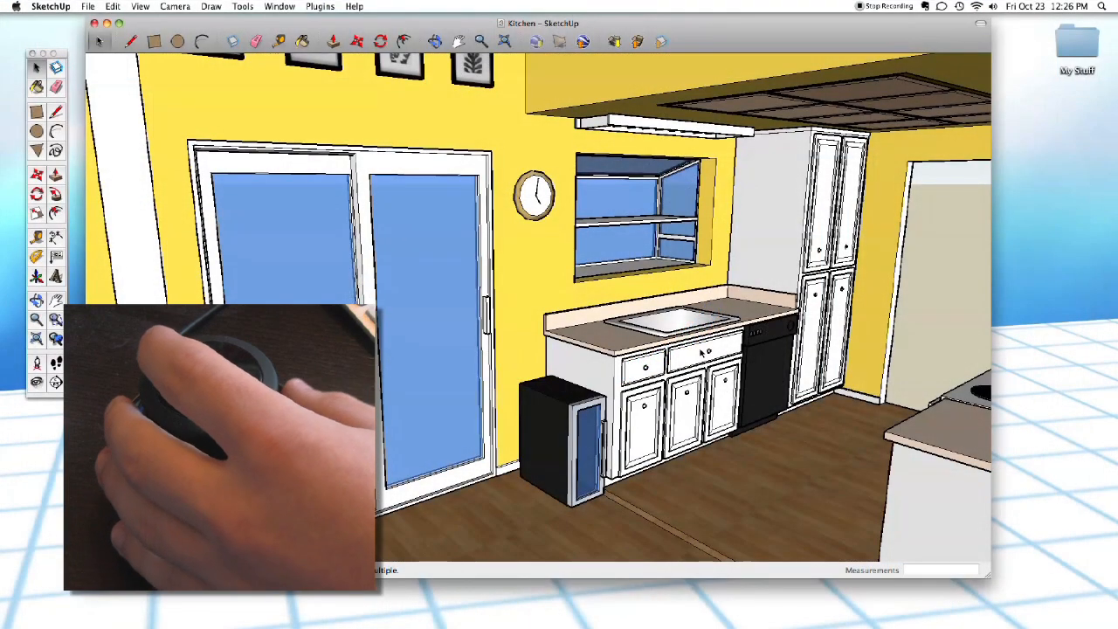
- Look around the kitchen model, examining the sink counter, the cabinets and the fireplace wall
{"action": "scroll", "coordinate": [702, 353], "scroll_direction": "up", "scroll_amount": 5}
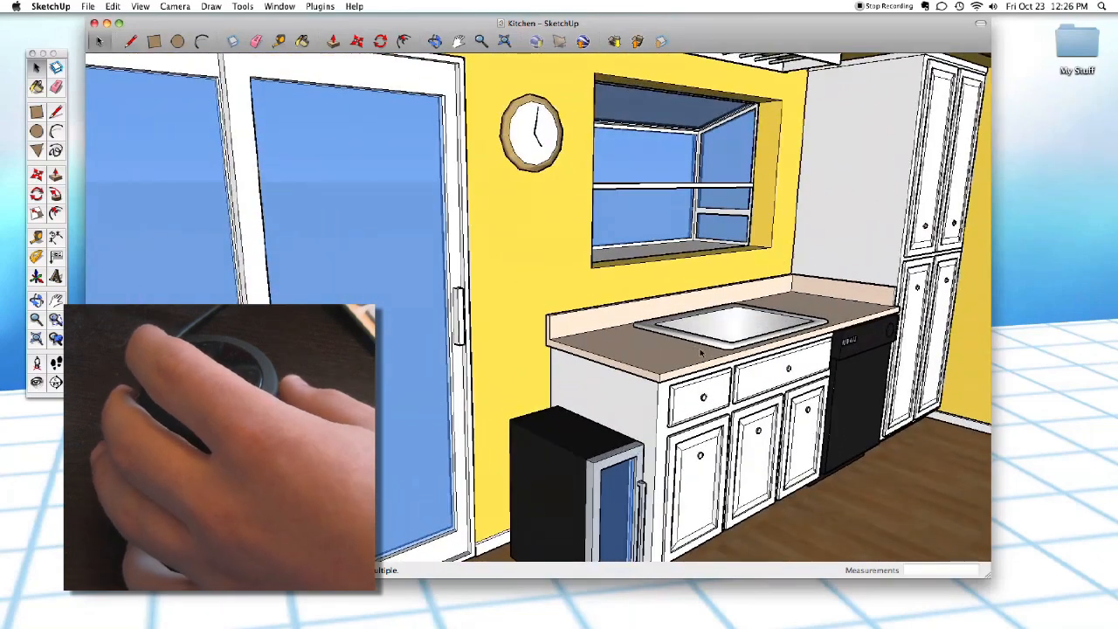
{"action": "scroll", "coordinate": [702, 353], "scroll_direction": "down", "scroll_amount": 5}
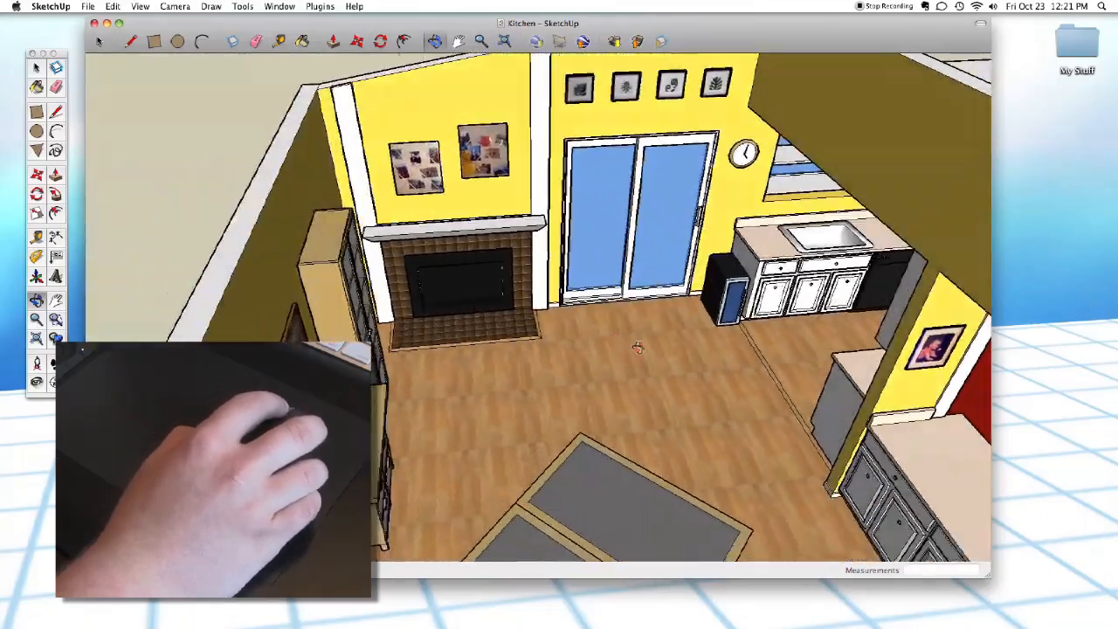
{"action": "middle_click_drag", "start_coordinate": [638, 348], "coordinate": [655, 254]}
{"action": "scroll", "coordinate": [556, 309], "scroll_direction": "up", "scroll_amount": 3}
{"action": "scroll", "coordinate": [556, 311], "scroll_direction": "up", "scroll_amount": 3}
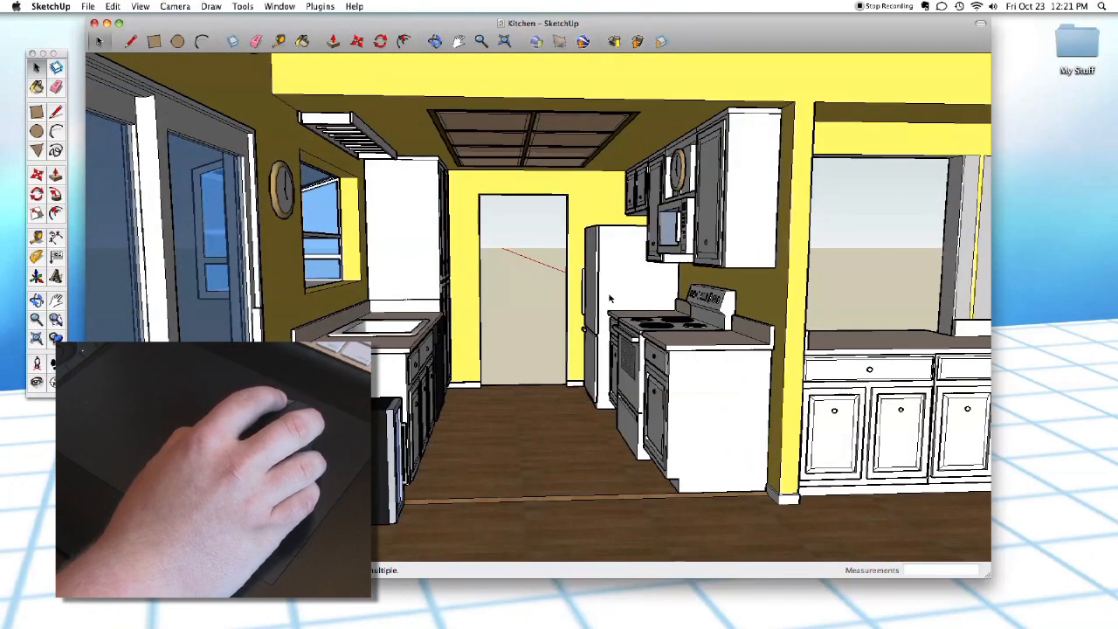
{"action": "middle_click_drag", "start_coordinate": [622, 291], "coordinate": [590, 359]}
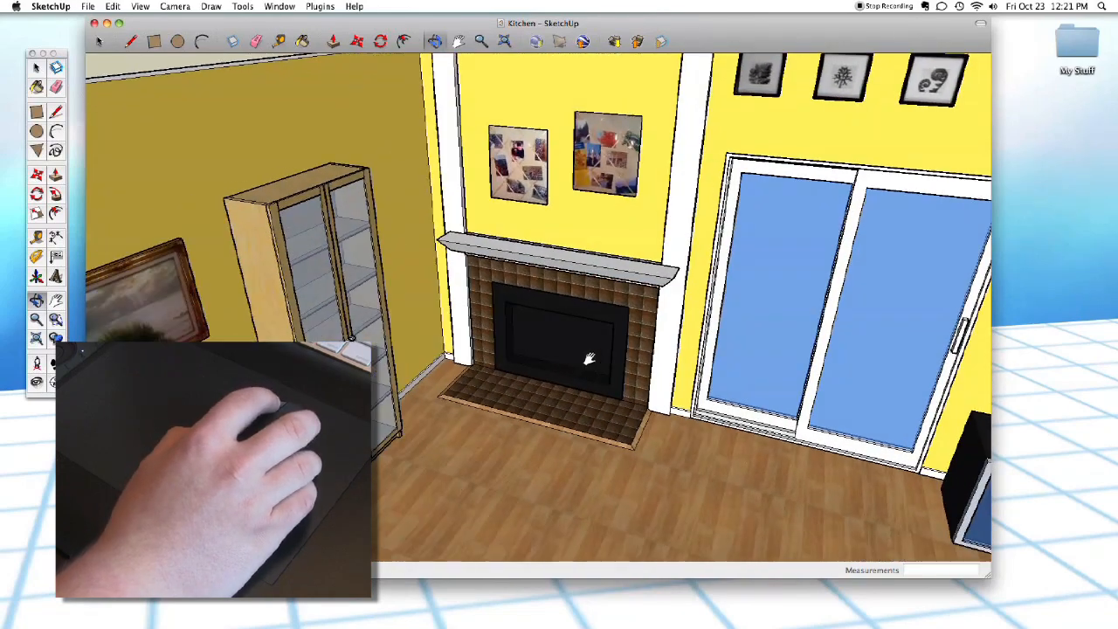
{"action": "scroll", "coordinate": [492, 405], "scroll_direction": "down", "scroll_amount": 3}
{"action": "middle_click_drag", "start_coordinate": [492, 400], "coordinate": [514, 365]}
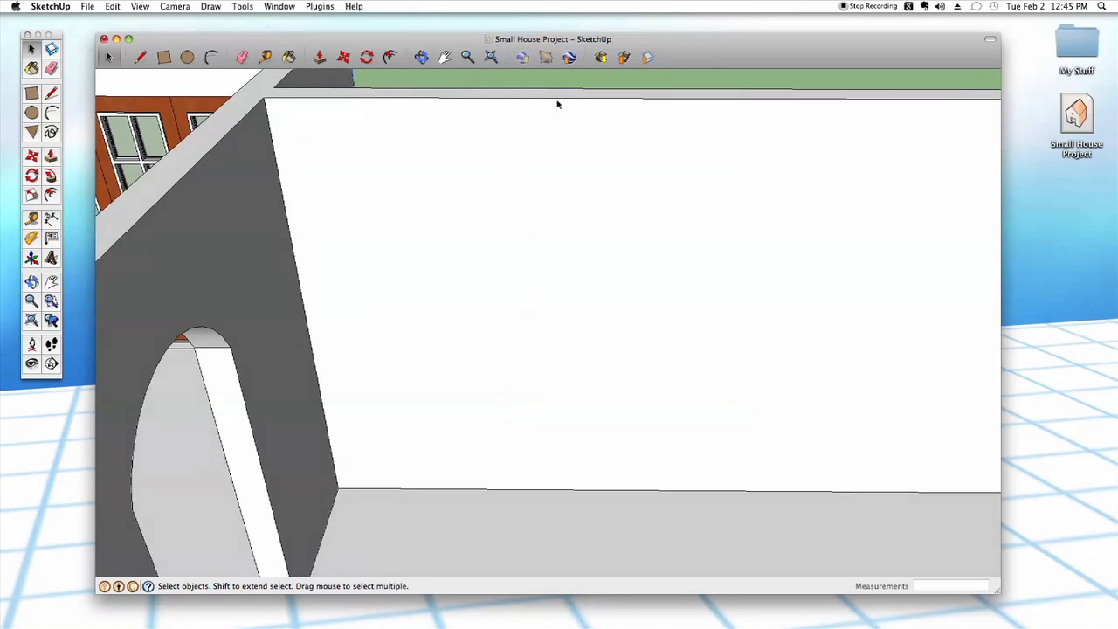
- Search the 3D Warehouse for "window" models
{"action": "left_click", "coordinate": [600, 57]}
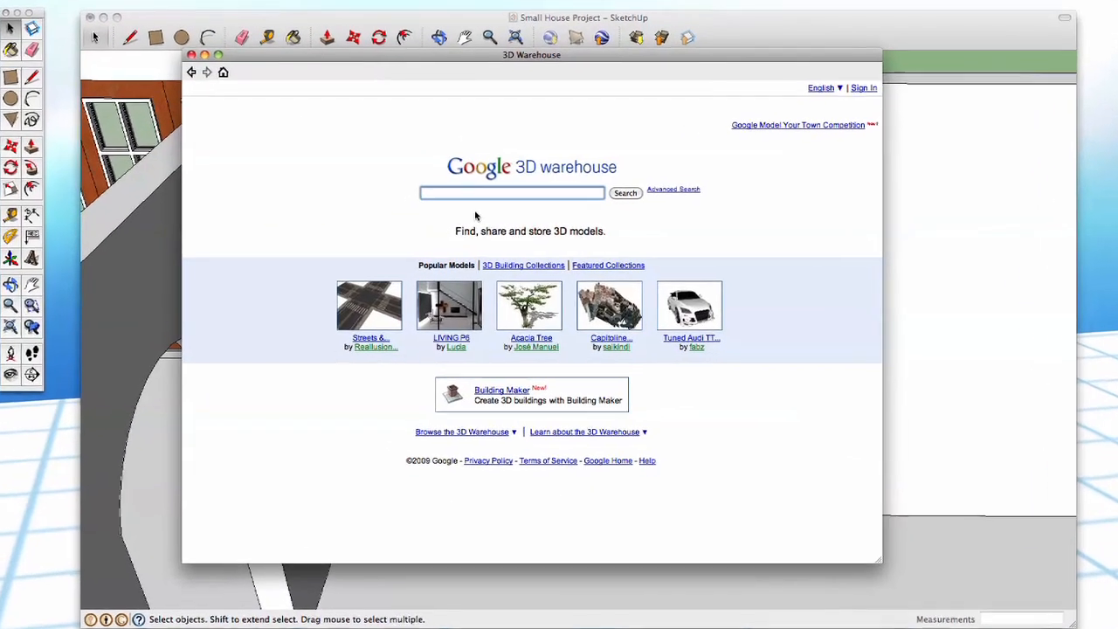
{"action": "type", "text": "window"}
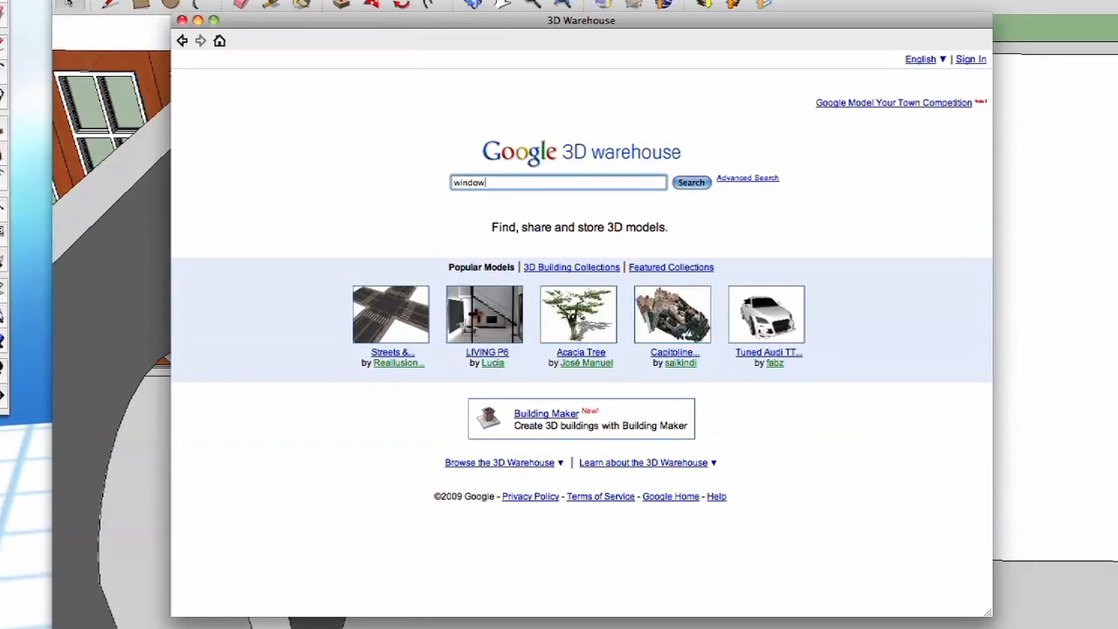
{"action": "key", "text": "Return"}
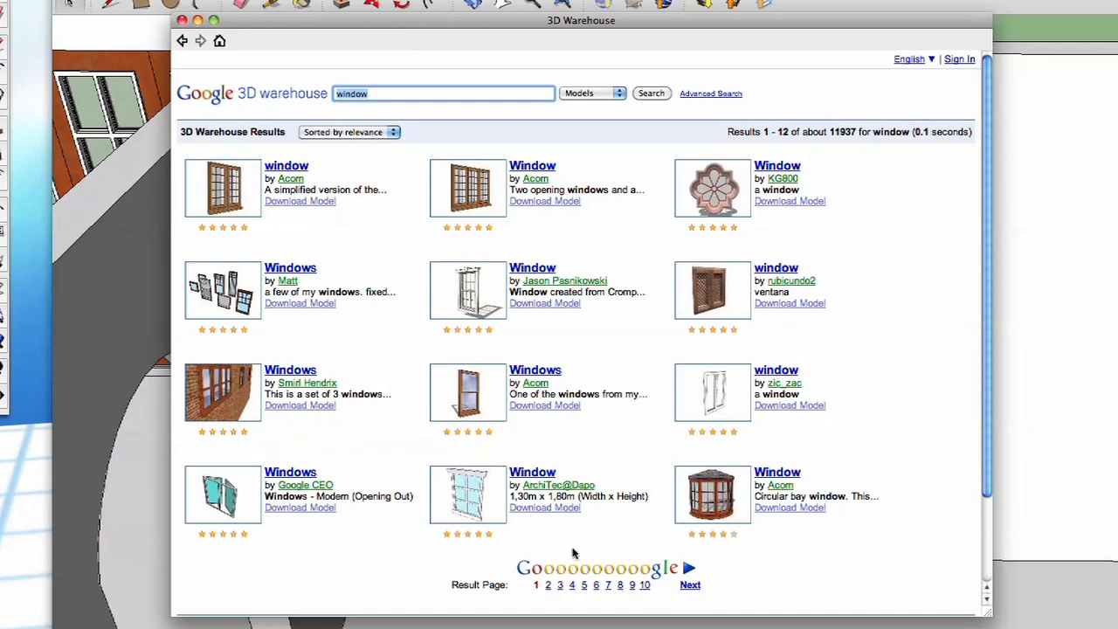
- Open the plain white bathroom window model from the second page of results and turn it around in the 3D preview
{"action": "left_click", "coordinate": [687, 581]}
{"action": "left_click", "coordinate": [485, 187]}
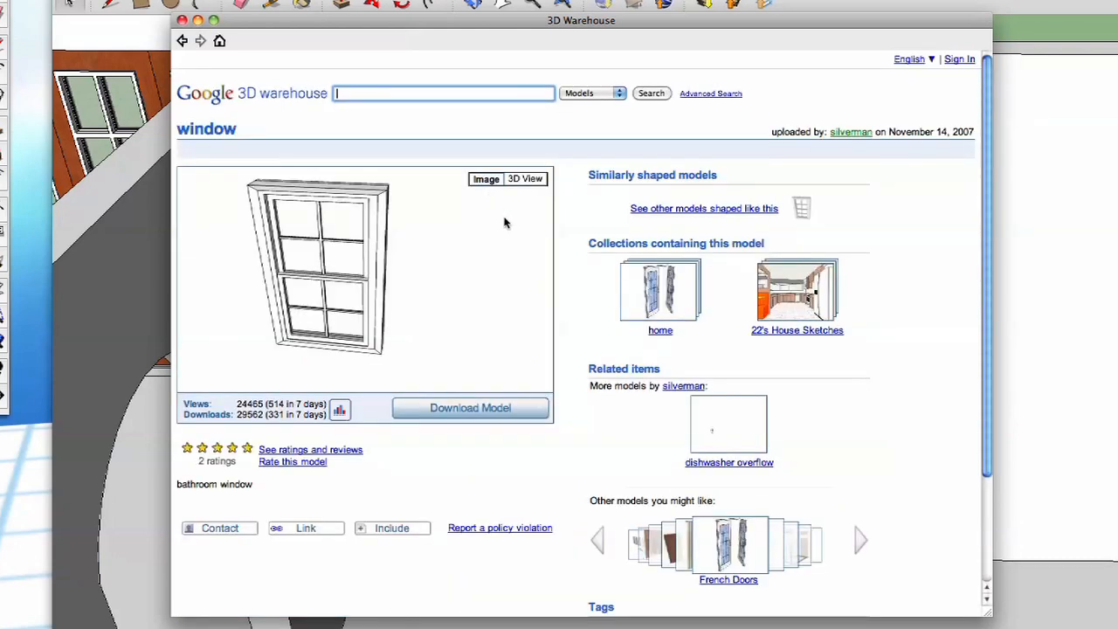
{"action": "left_click", "coordinate": [524, 182]}
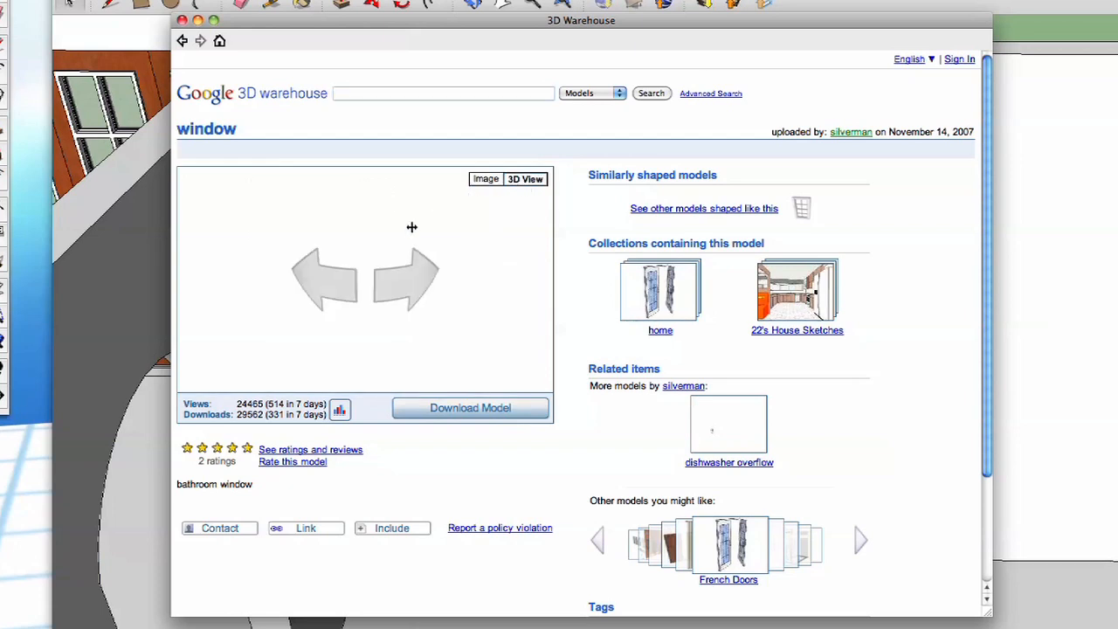
{"action": "left_click_drag", "start_coordinate": [326, 295], "coordinate": [482, 292]}
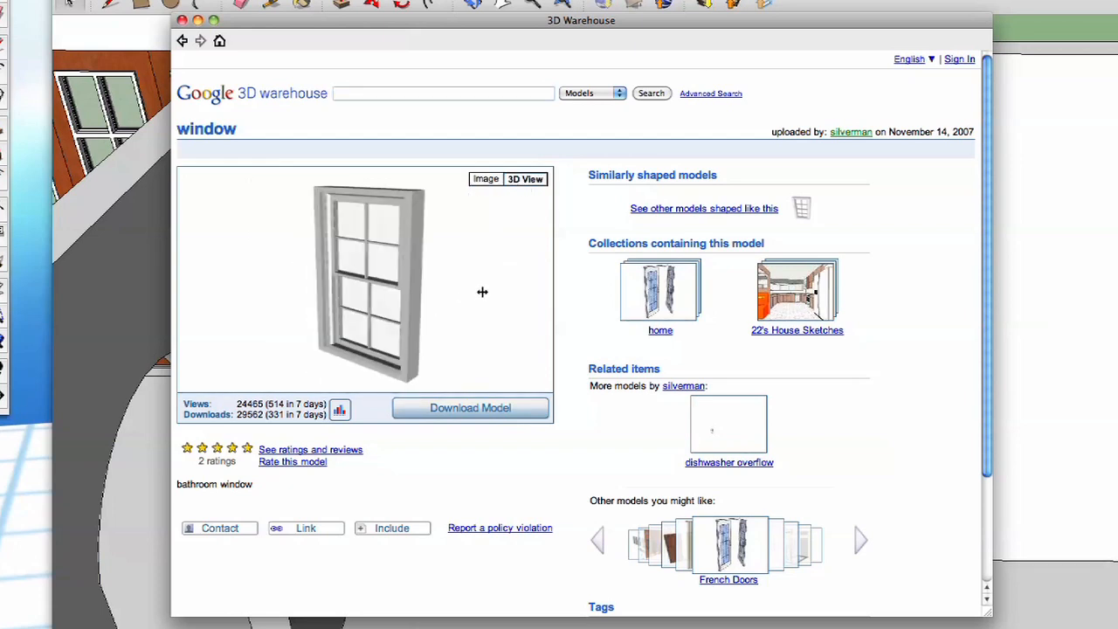
- Download the bathroom window directly into the house model and place it on the ground outside the house
{"action": "left_click", "coordinate": [485, 407]}
{"action": "left_click", "coordinate": [761, 228]}
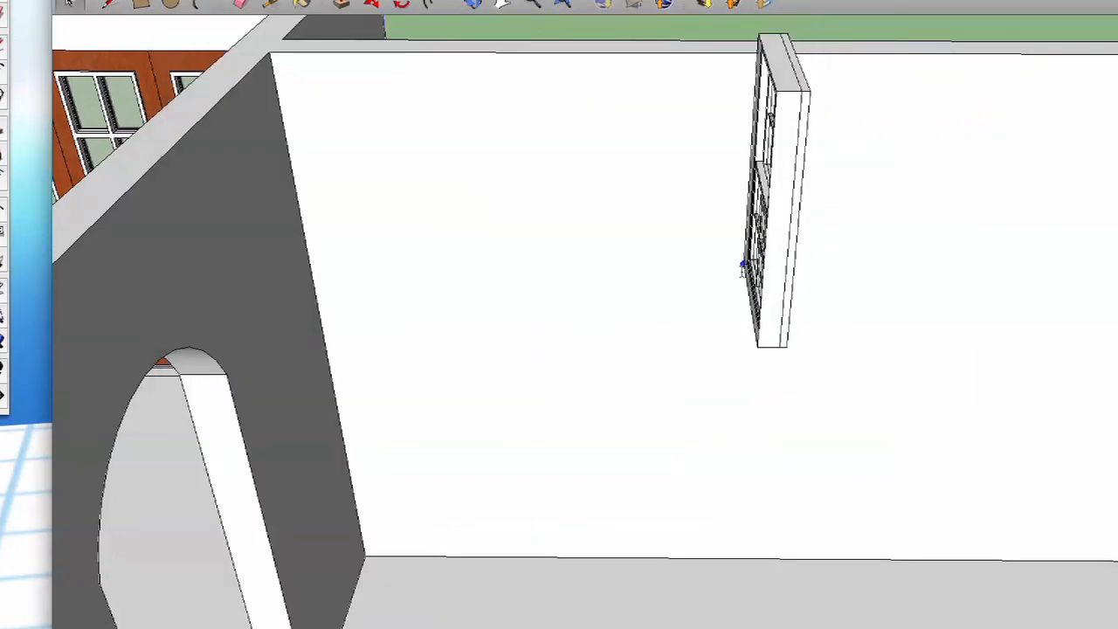
{"action": "mouse_move", "coordinate": [635, 437]}
{"action": "middle_mouse_down"}
{"action": "mouse_move", "coordinate": [608, 449]}
{"action": "mouse_move", "coordinate": [601, 428]}
{"action": "mouse_move", "coordinate": [601, 446]}
{"action": "mouse_move", "coordinate": [599, 370]}
{"action": "mouse_move", "coordinate": [564, 250]}
{"action": "mouse_move", "coordinate": [544, 356]}
{"action": "middle_mouse_up"}
{"action": "left_click", "coordinate": [544, 356]}
- Measure the height and width of the window's outer frame with the Tape Measure
{"action": "scroll", "coordinate": [544, 357], "scroll_direction": "up", "scroll_amount": 5}
{"action": "scroll", "coordinate": [546, 360], "scroll_direction": "up", "scroll_amount": 10}
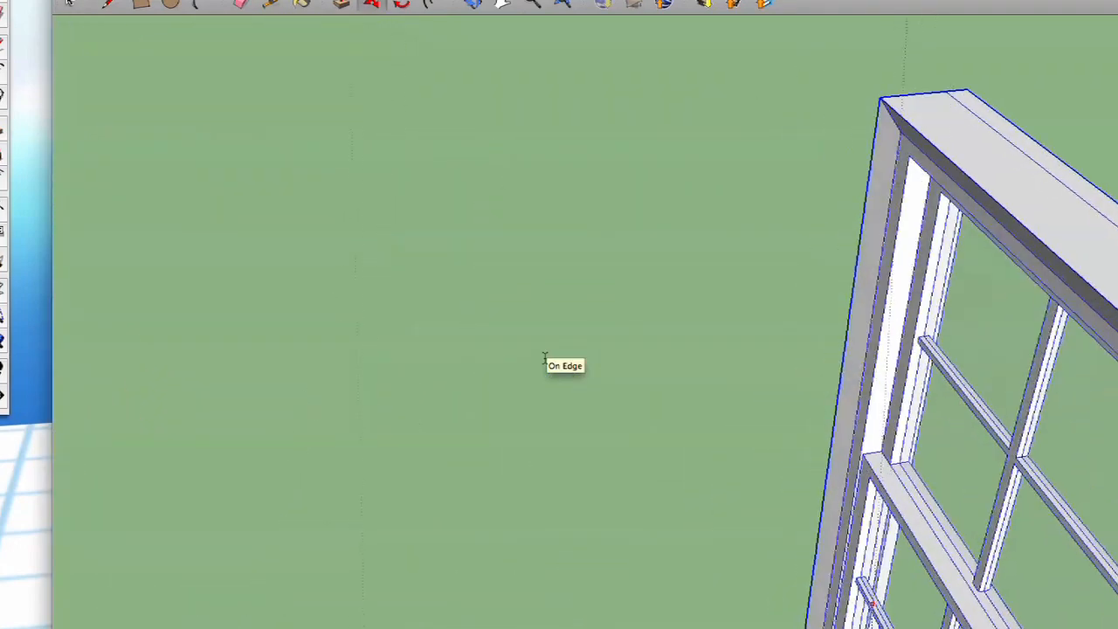
{"action": "scroll", "coordinate": [549, 362], "scroll_direction": "down", "scroll_amount": 8}
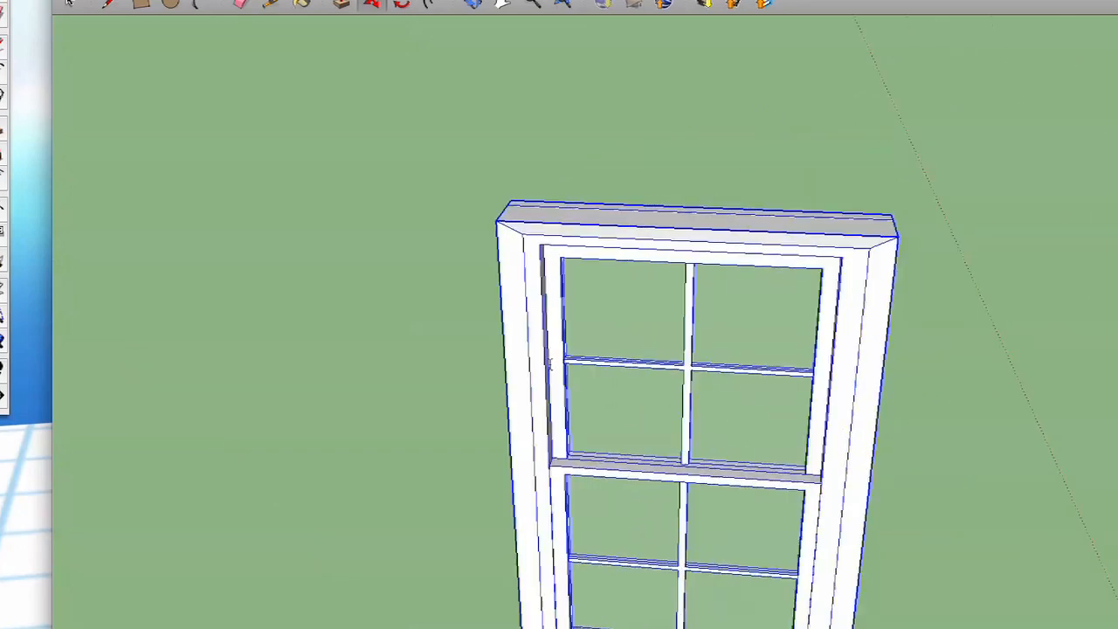
{"action": "scroll", "coordinate": [554, 365], "scroll_direction": "down", "scroll_amount": 3}
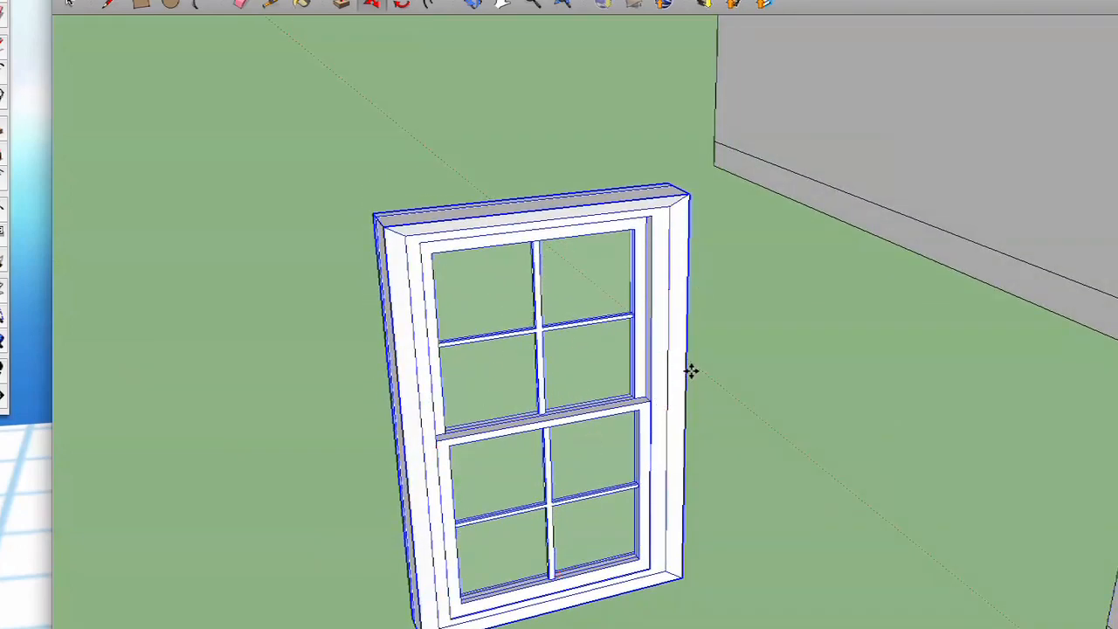
{"action": "left_click", "coordinate": [733, 350]}
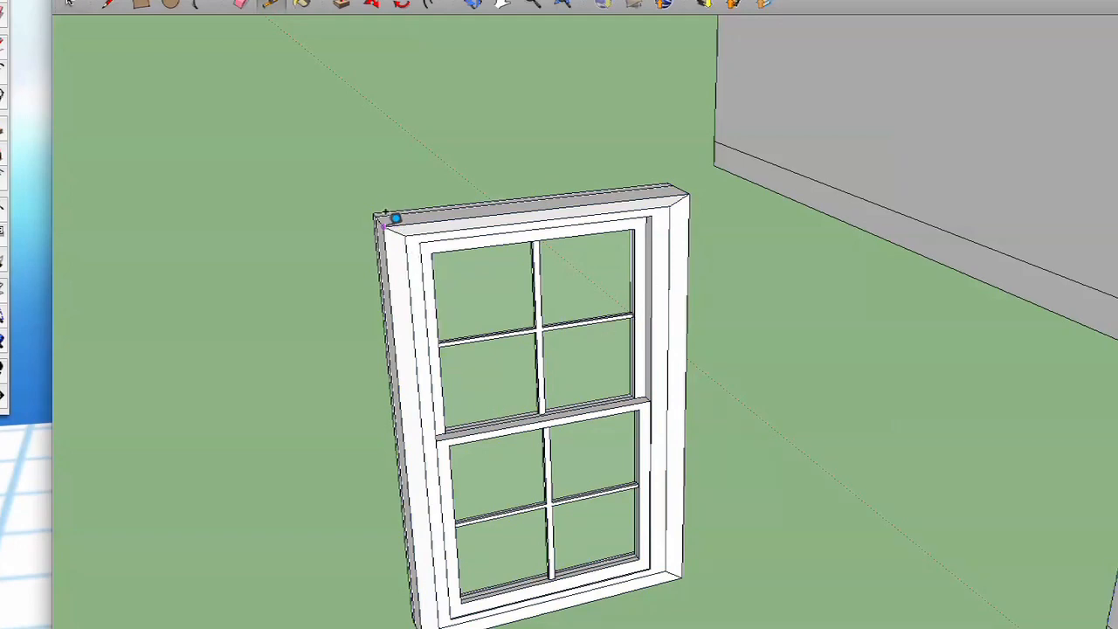
{"action": "scroll", "coordinate": [412, 494], "scroll_direction": "up", "scroll_amount": 6}
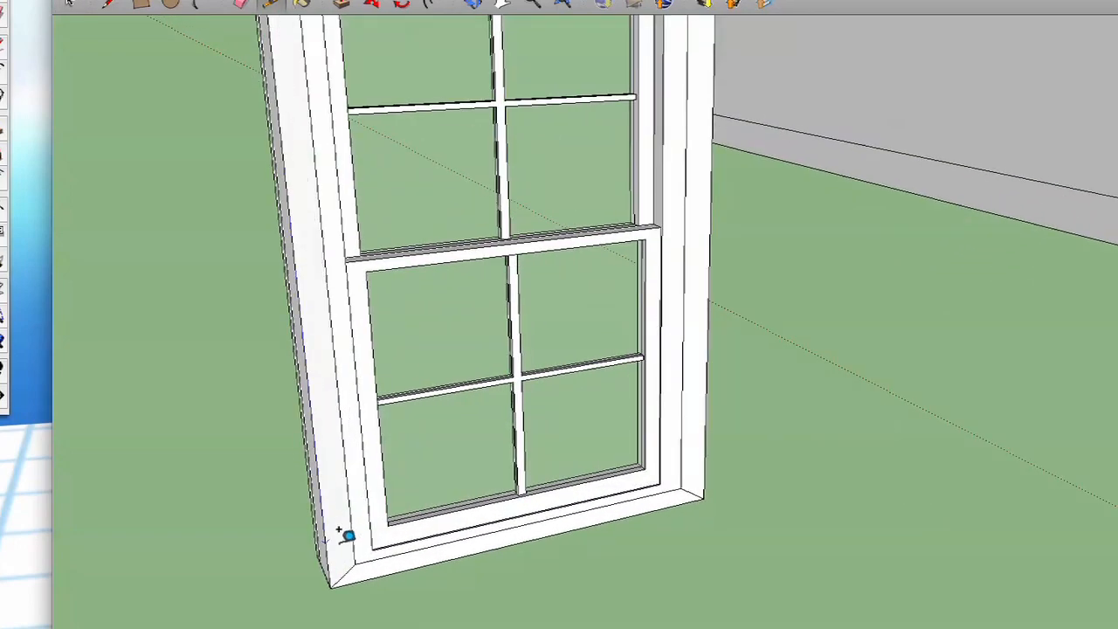
{"action": "scroll", "coordinate": [345, 541], "scroll_direction": "down", "scroll_amount": 4}
{"action": "scroll", "coordinate": [339, 550], "scroll_direction": "up", "scroll_amount": 4}
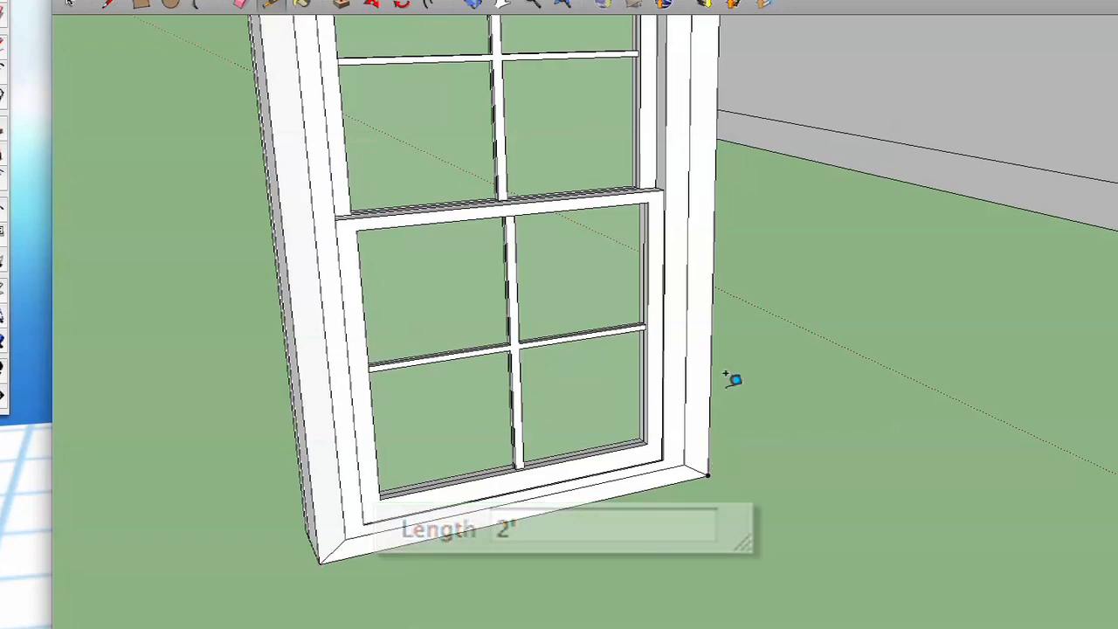
{"action": "key", "text": "space"}
- Place guides on the inner face of the white exterior wall beside the archway, 3' above the floor and 3' from the room corner
{"action": "mouse_move", "coordinate": [696, 209]}
{"action": "middle_mouse_down", "text": "shift"}
{"action": "mouse_move", "coordinate": [660, 210]}
{"action": "mouse_move", "coordinate": [623, 181]}
{"action": "mouse_move", "coordinate": [577, 196]}
{"action": "mouse_move", "coordinate": [552, 291]}
{"action": "mouse_move", "coordinate": [593, 352]}
{"action": "middle_mouse_up", "text": "shift"}
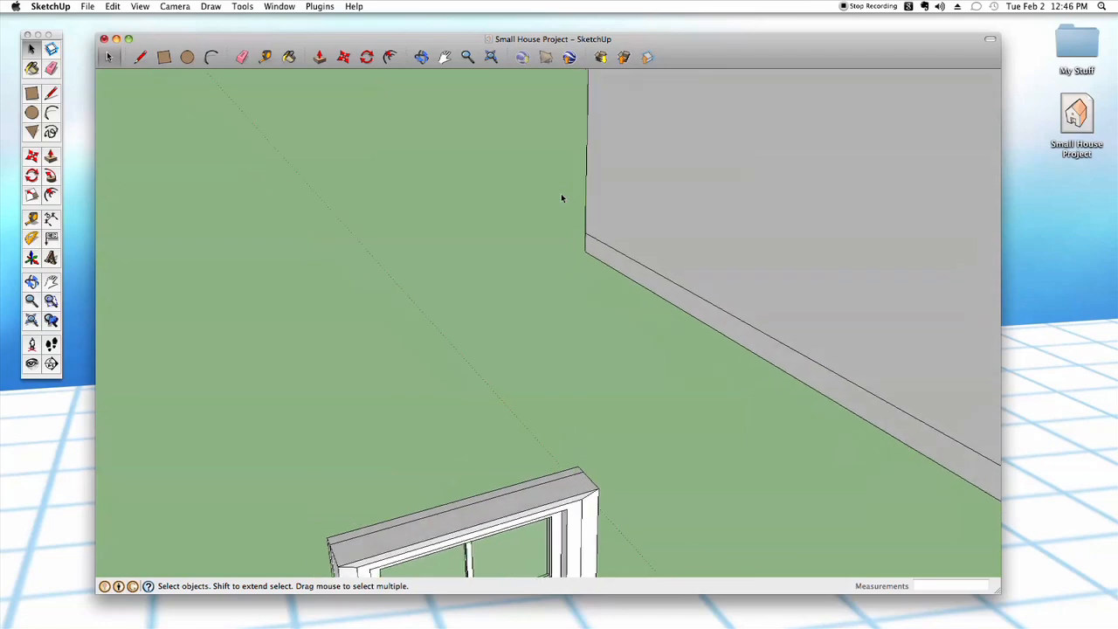
{"action": "scroll", "coordinate": [577, 345], "scroll_direction": "down", "scroll_amount": 8}
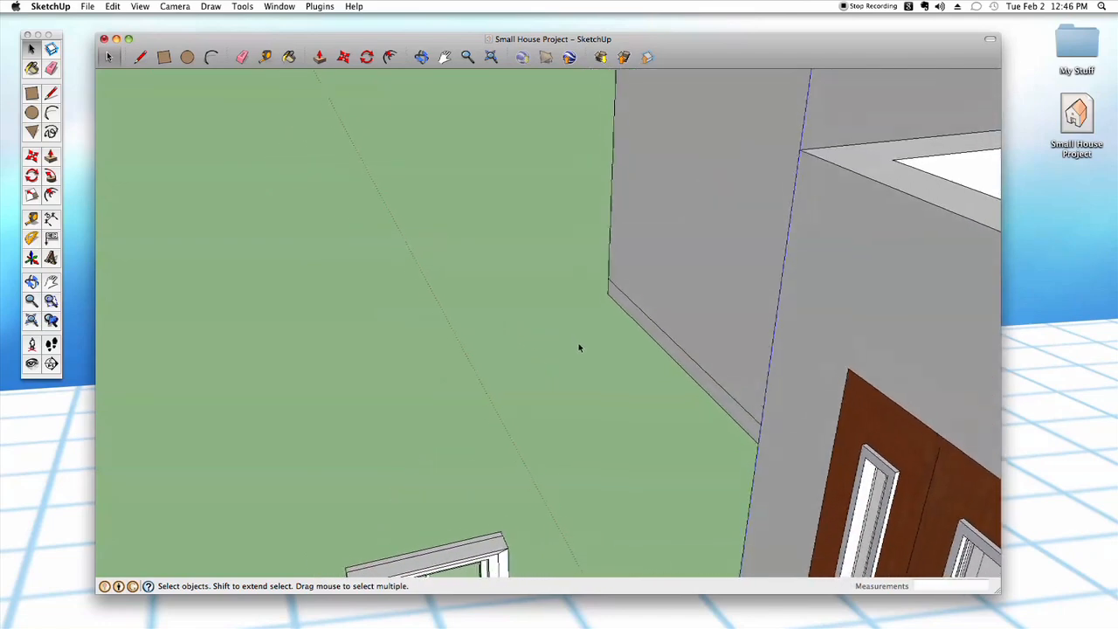
{"action": "scroll", "coordinate": [580, 370], "scroll_direction": "up", "scroll_amount": 10}
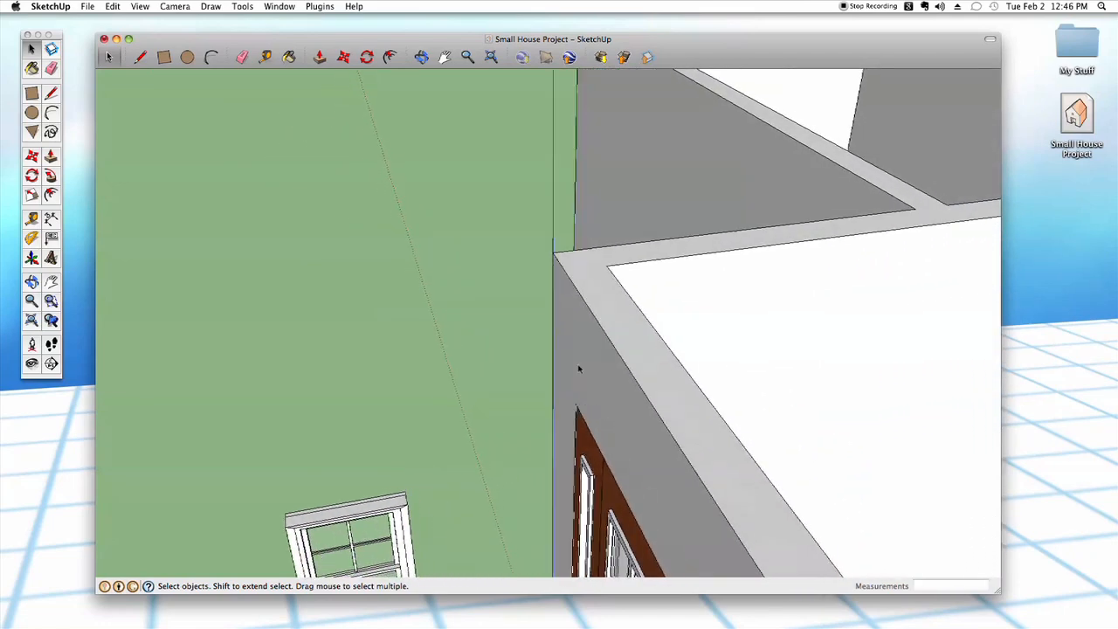
{"action": "scroll", "coordinate": [575, 374], "scroll_direction": "up", "scroll_amount": 8}
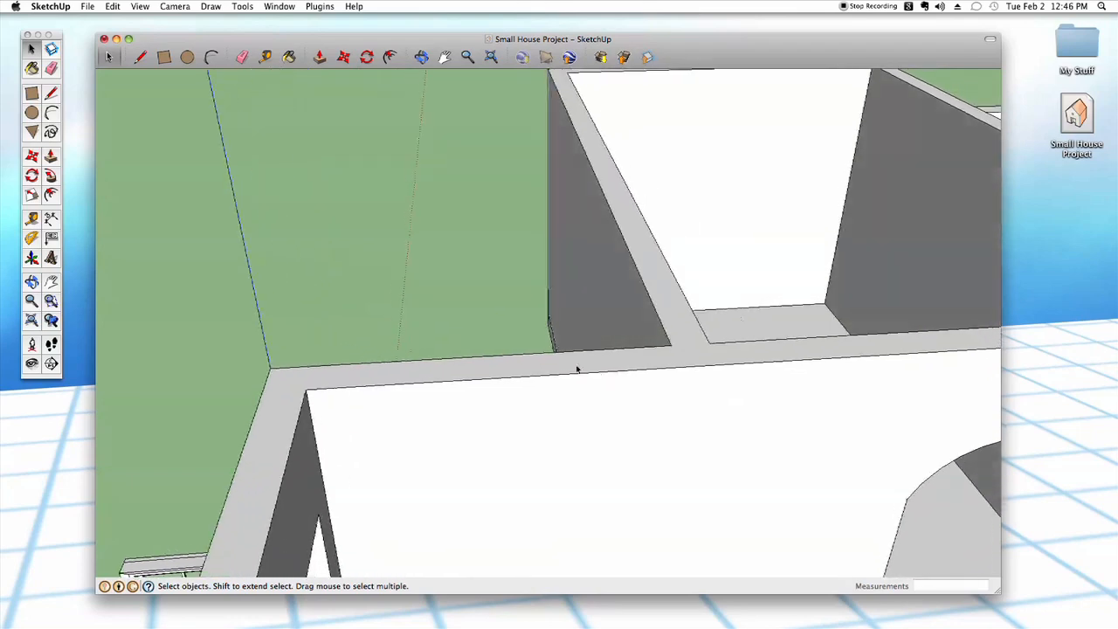
{"action": "scroll", "coordinate": [576, 371], "scroll_direction": "up", "scroll_amount": 8}
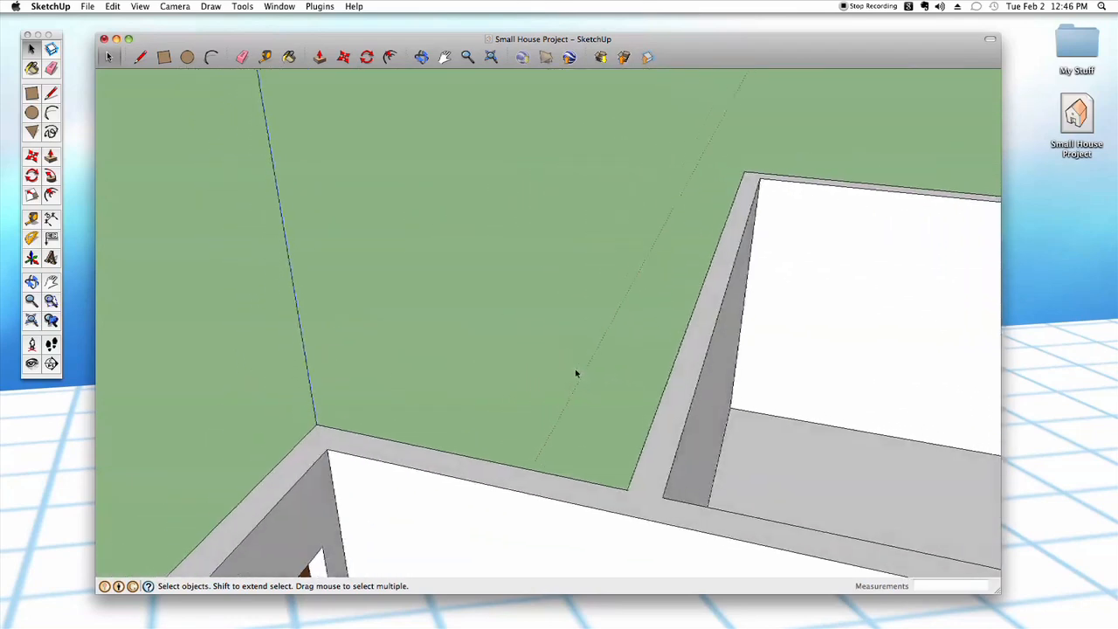
{"action": "scroll", "coordinate": [568, 436], "scroll_direction": "up", "scroll_amount": 8}
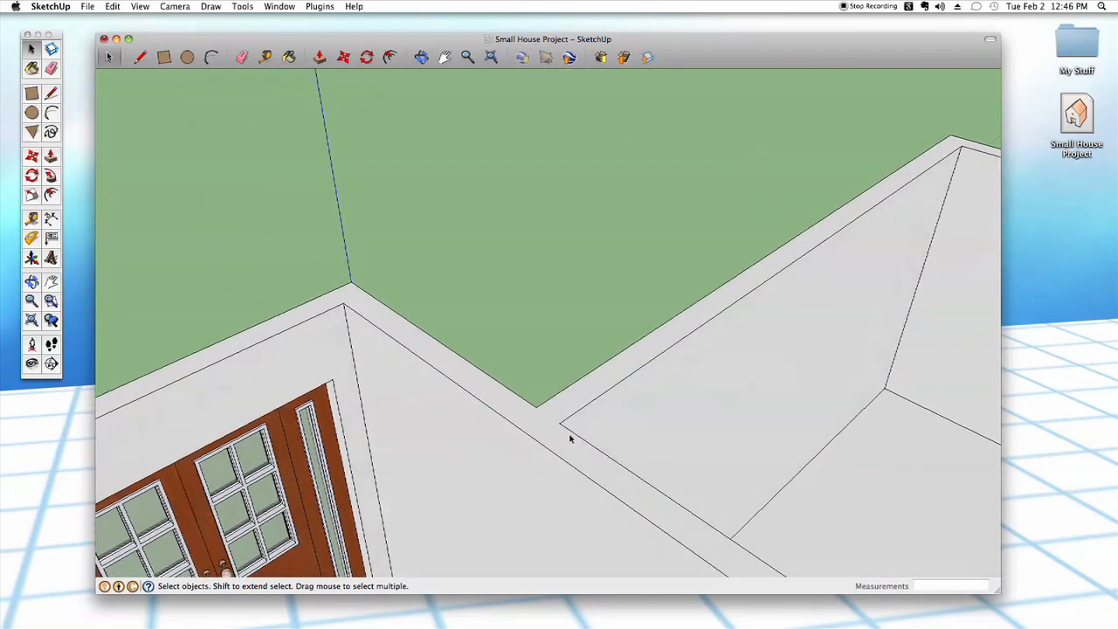
{"action": "scroll", "coordinate": [568, 443], "scroll_direction": "up", "scroll_amount": 8}
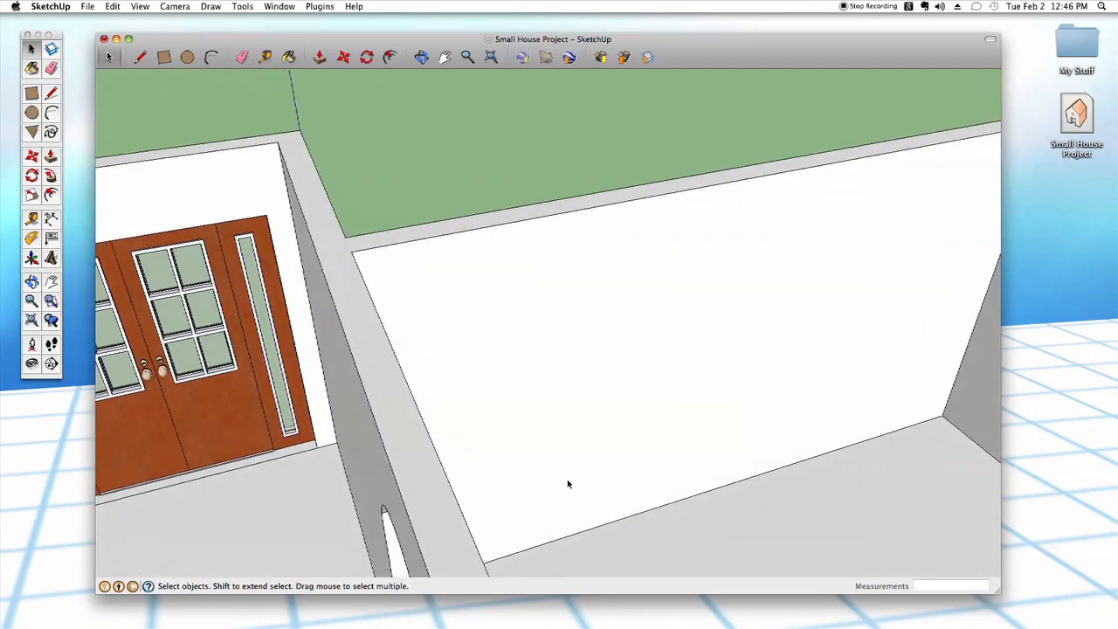
{"action": "scroll", "coordinate": [523, 374], "scroll_direction": "up", "scroll_amount": 6}
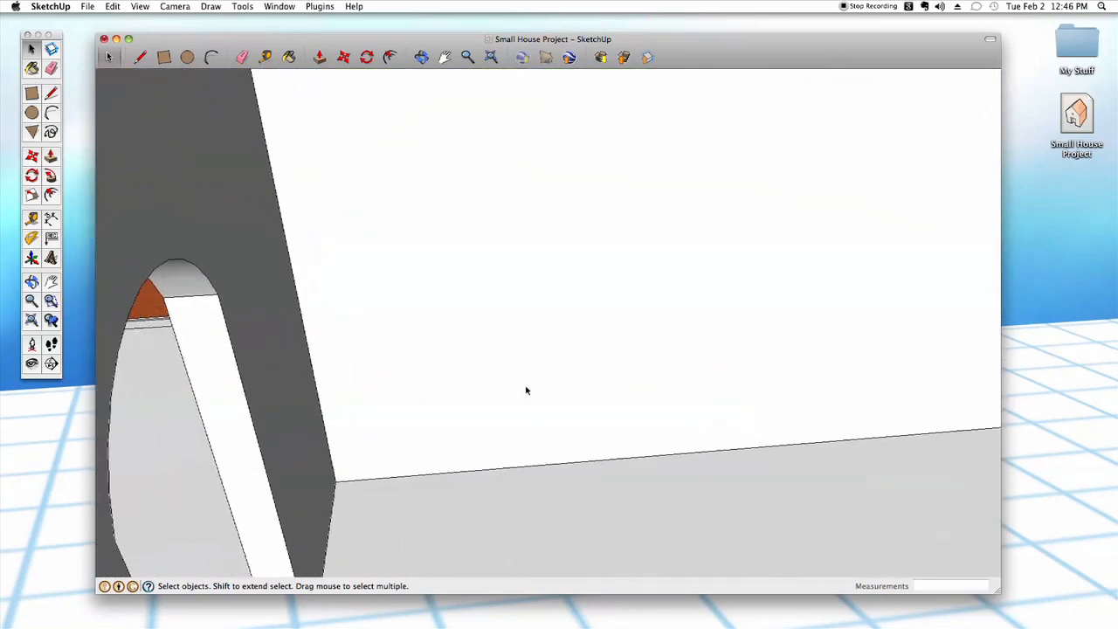
{"action": "scroll", "coordinate": [531, 415], "scroll_direction": "down", "scroll_amount": 7}
{"action": "scroll", "coordinate": [551, 445], "scroll_direction": "down", "scroll_amount": 2}
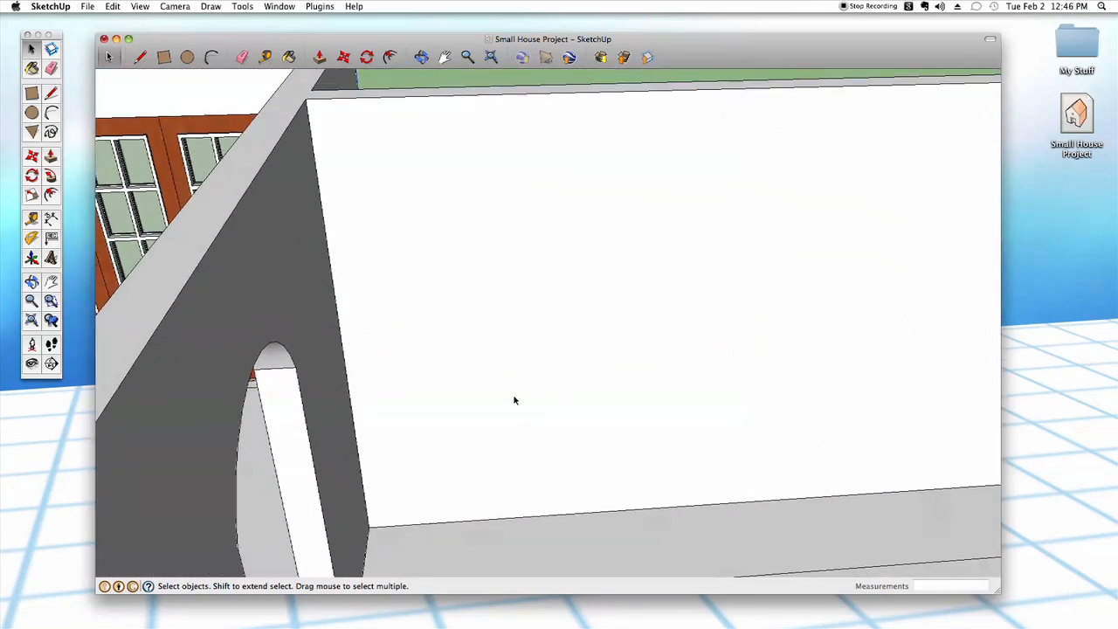
{"action": "key", "text": "t"}
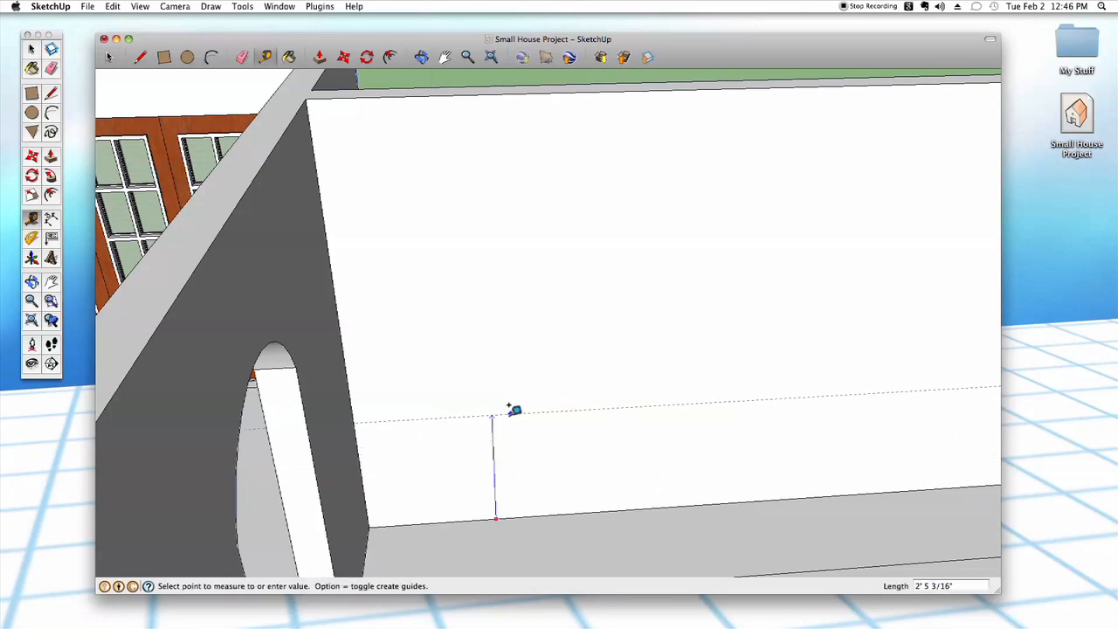
{"action": "type", "text": "3'"}
{"action": "key", "text": "Return"}
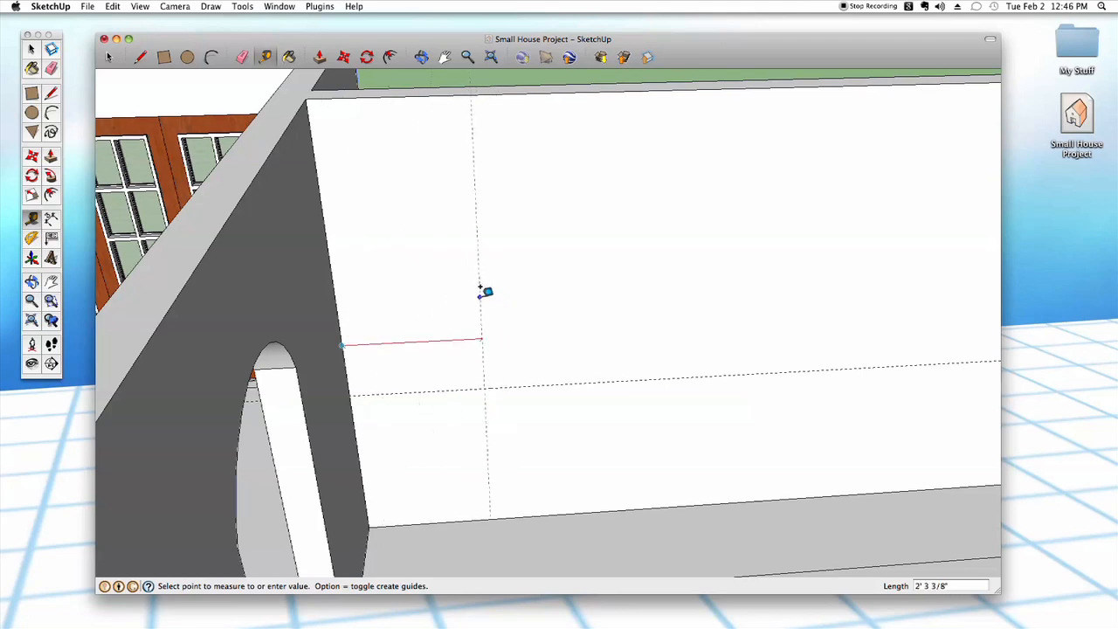
{"action": "key", "text": "Return"}
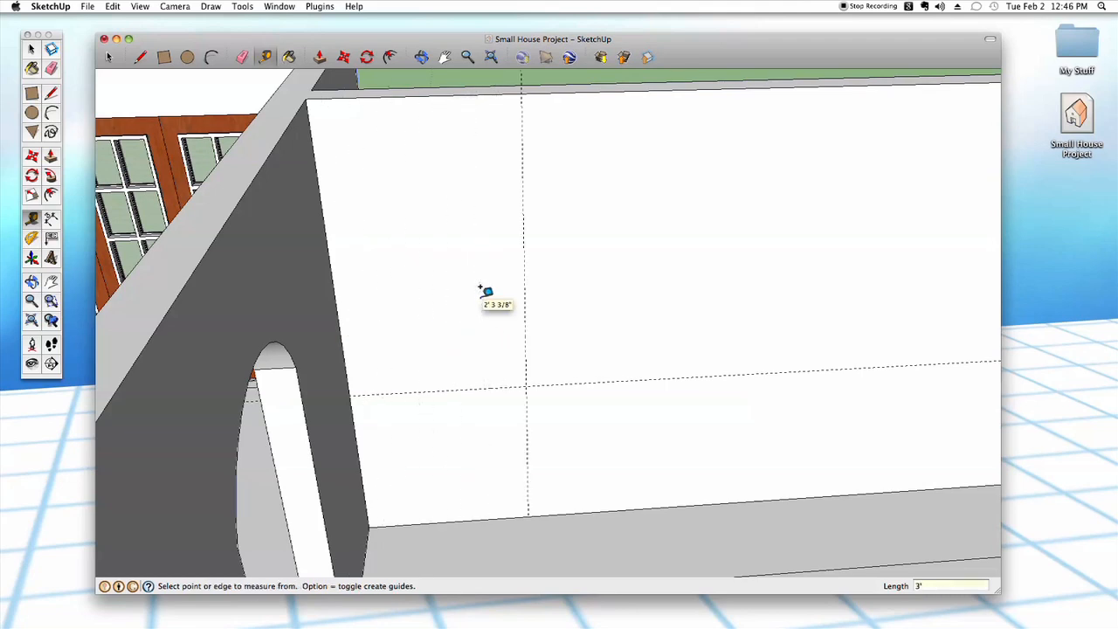
{"action": "key", "text": "space"}
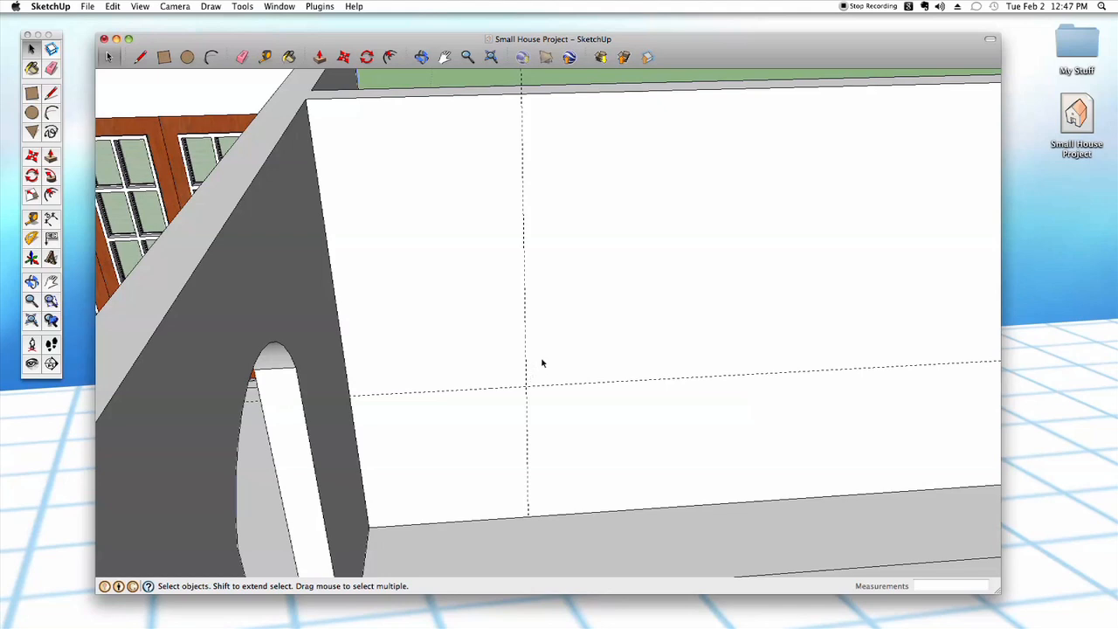
- Draw a rectangle the size of the window's outer frame on the white wall, starting at the intersection of the two guides
{"action": "key", "text": "r"}
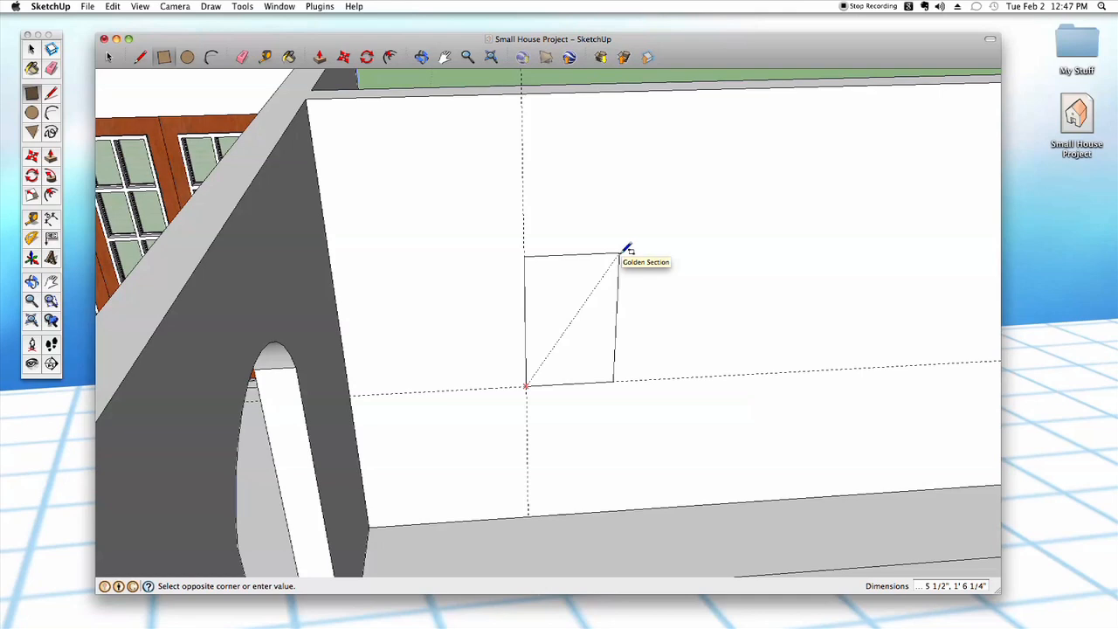
{"action": "left_click", "coordinate": [626, 250]}
{"action": "key", "text": "space"}
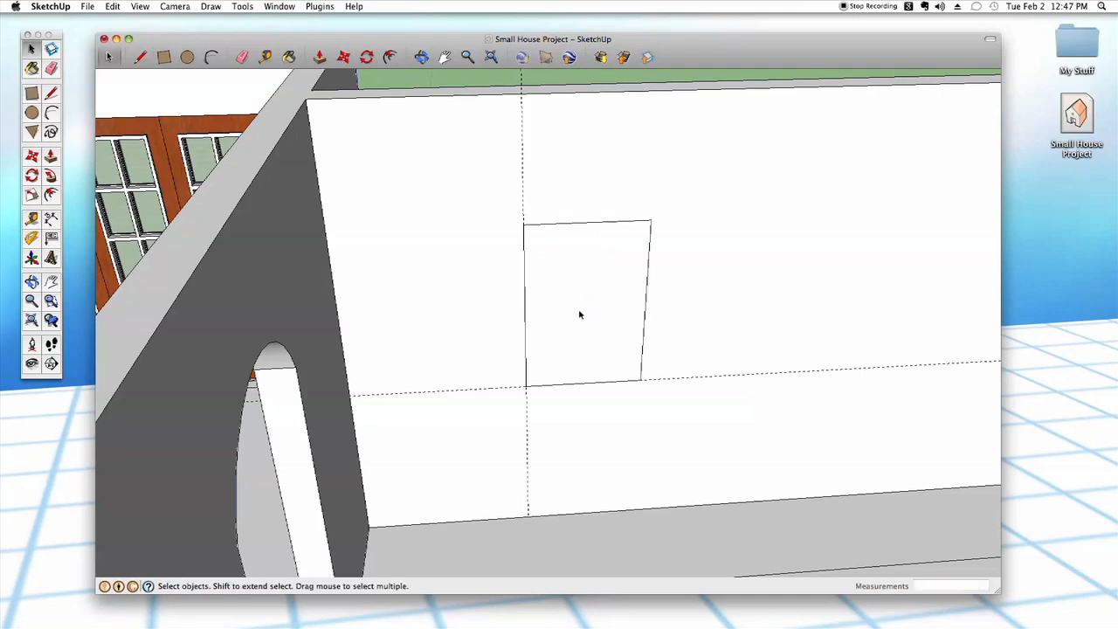
- Push the rectangle through the full wall thickness to cut the window opening, and delete the horizontal guide
{"action": "key", "text": "p"}
{"action": "left_click", "coordinate": [581, 321]}
{"action": "left_click", "coordinate": [582, 303]}
{"action": "key", "text": "space"}
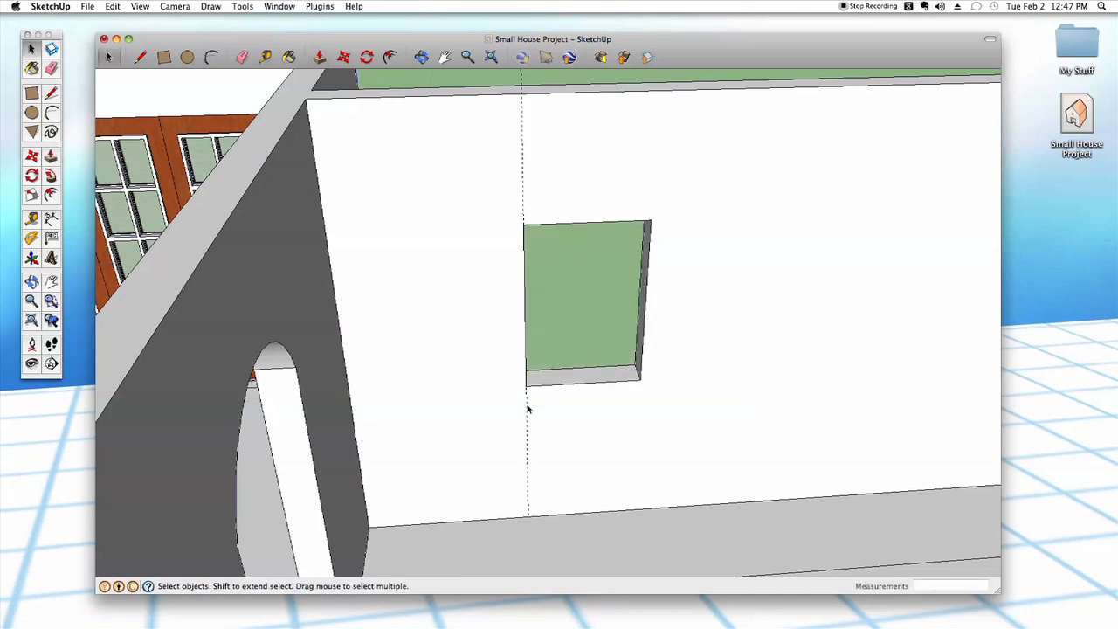
- Rotate the bathroom window on the ground outside by 180 degrees about its vertical axis
{"action": "middle_click_drag", "start_coordinate": [560, 301], "coordinate": [506, 321]}
{"action": "left_click_drag", "start_coordinate": [486, 335], "coordinate": [521, 175]}
{"action": "middle_click_drag", "start_coordinate": [611, 446], "coordinate": [534, 362]}
{"action": "key", "text": "m"}
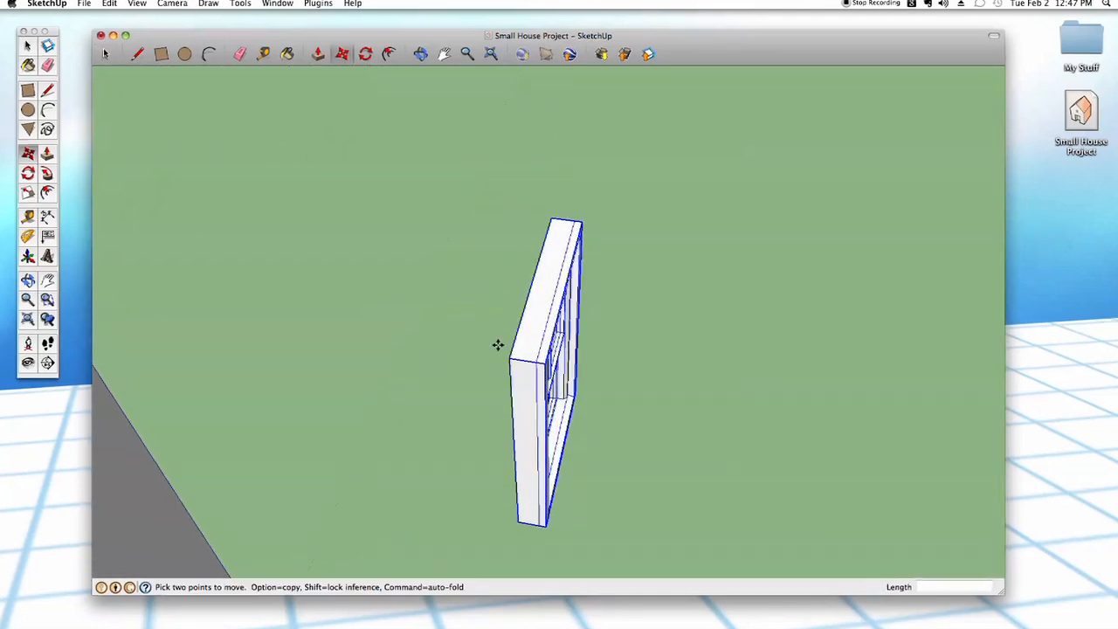
{"action": "key", "text": "q"}
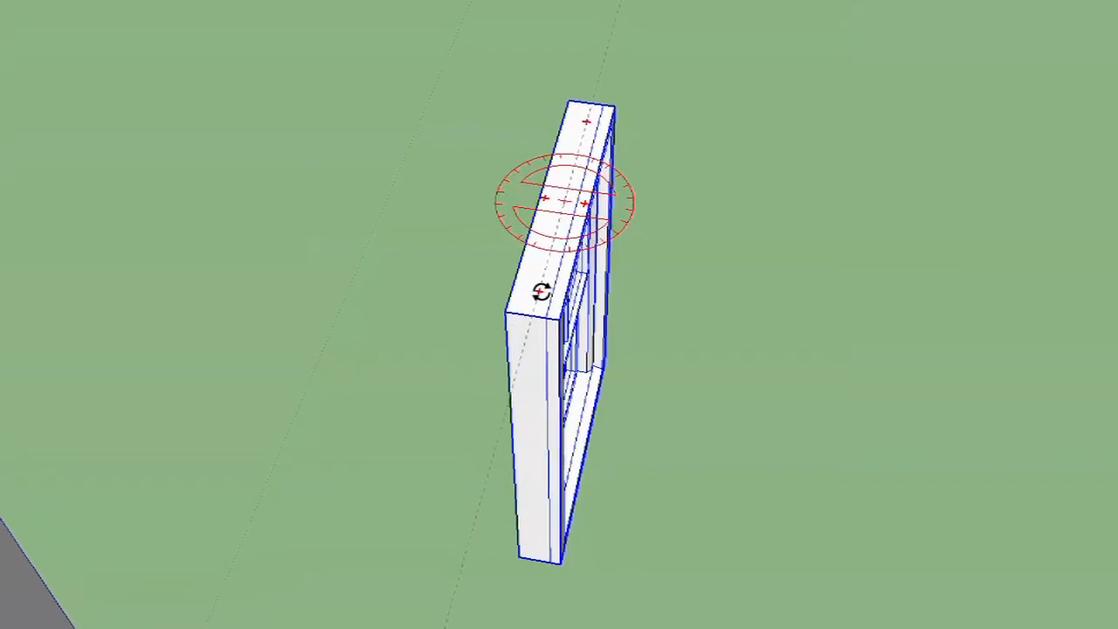
{"action": "left_click_drag", "start_coordinate": [532, 294], "coordinate": [729, 259]}
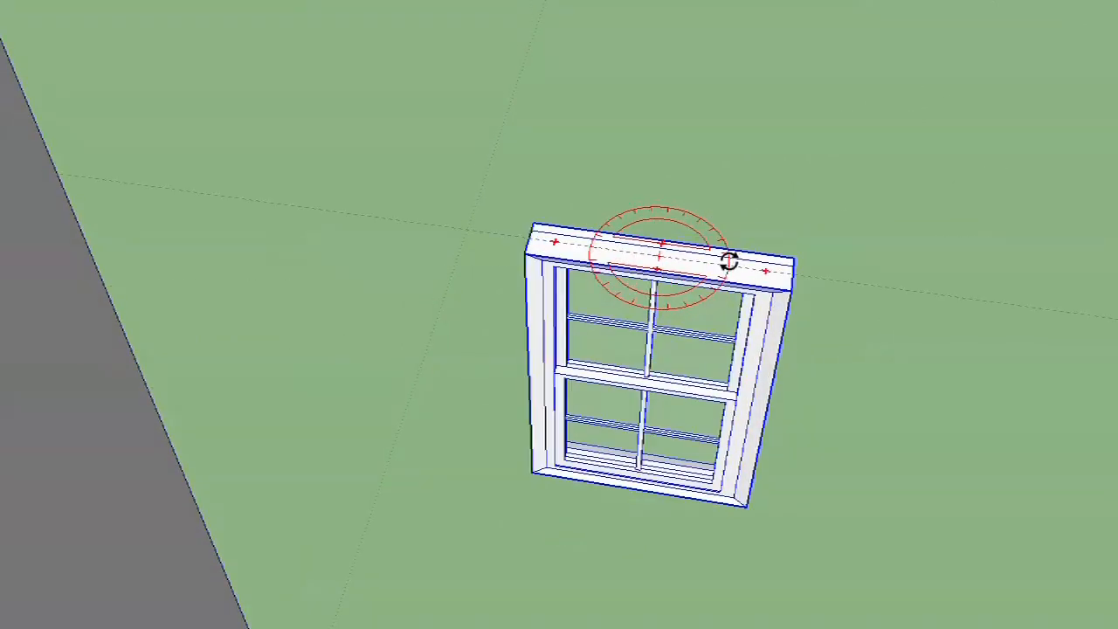
{"action": "left_click", "coordinate": [726, 263]}
- Move the window by its lower outer frame corner onto the matching outside corner of the wall opening, and deselect it
{"action": "scroll", "coordinate": [620, 404], "scroll_direction": "up", "scroll_amount": 5}
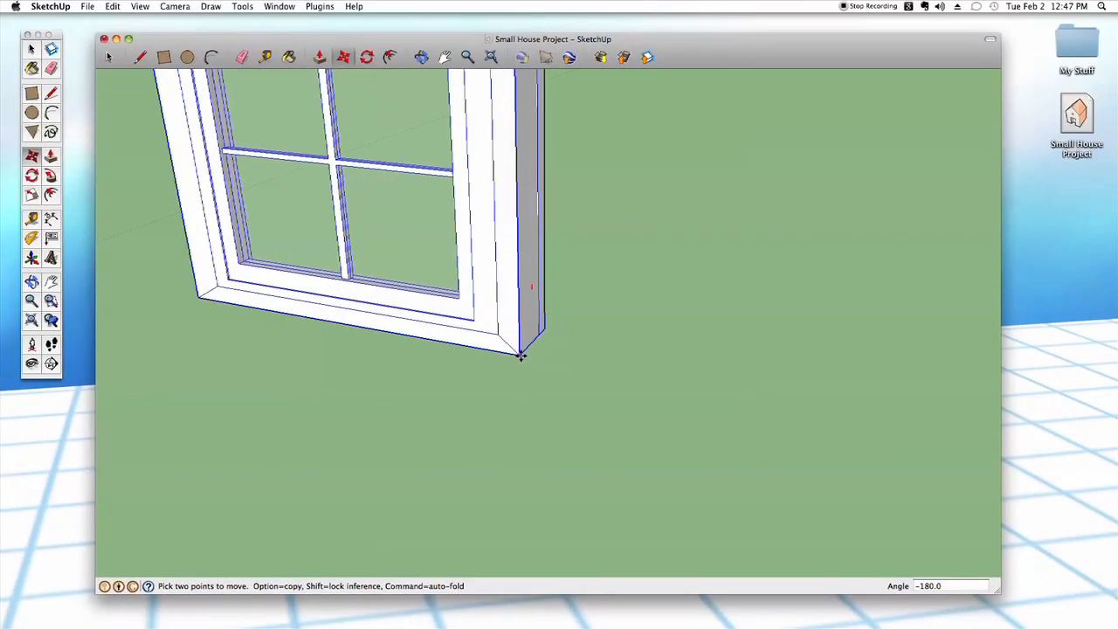
{"action": "left_click", "coordinate": [520, 354]}
{"action": "scroll", "coordinate": [524, 359], "scroll_direction": "down", "scroll_amount": 3}
{"action": "scroll", "coordinate": [524, 359], "scroll_direction": "up", "scroll_amount": 6}
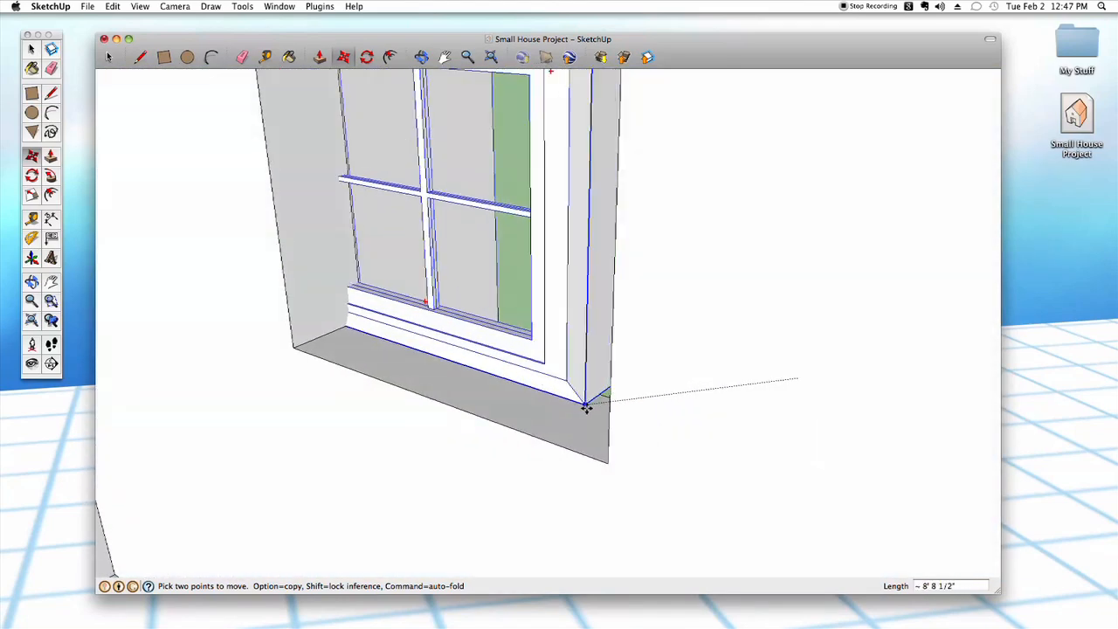
{"action": "left_click", "coordinate": [607, 462]}
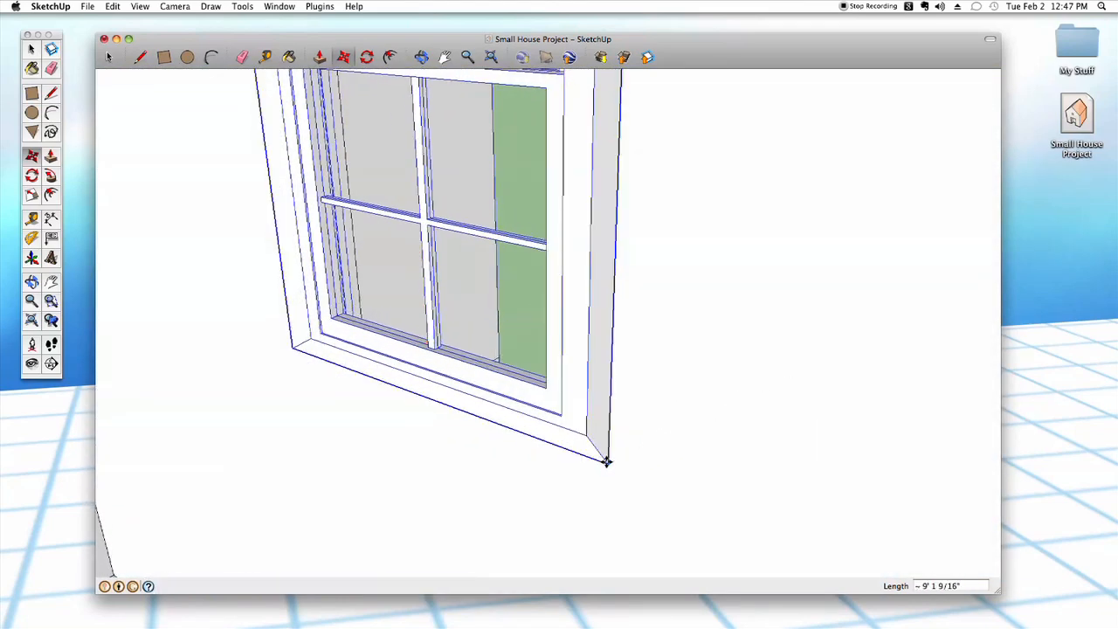
{"action": "scroll", "coordinate": [610, 471], "scroll_direction": "down", "scroll_amount": 2}
{"action": "scroll", "coordinate": [610, 481], "scroll_direction": "down", "scroll_amount": 6}
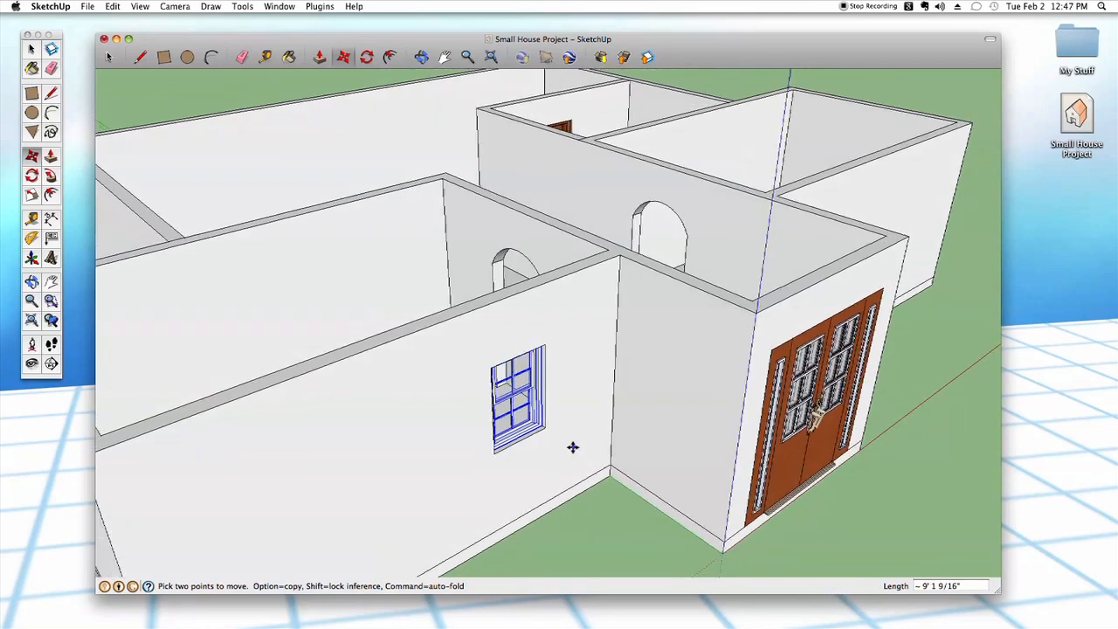
{"action": "key", "text": "space"}
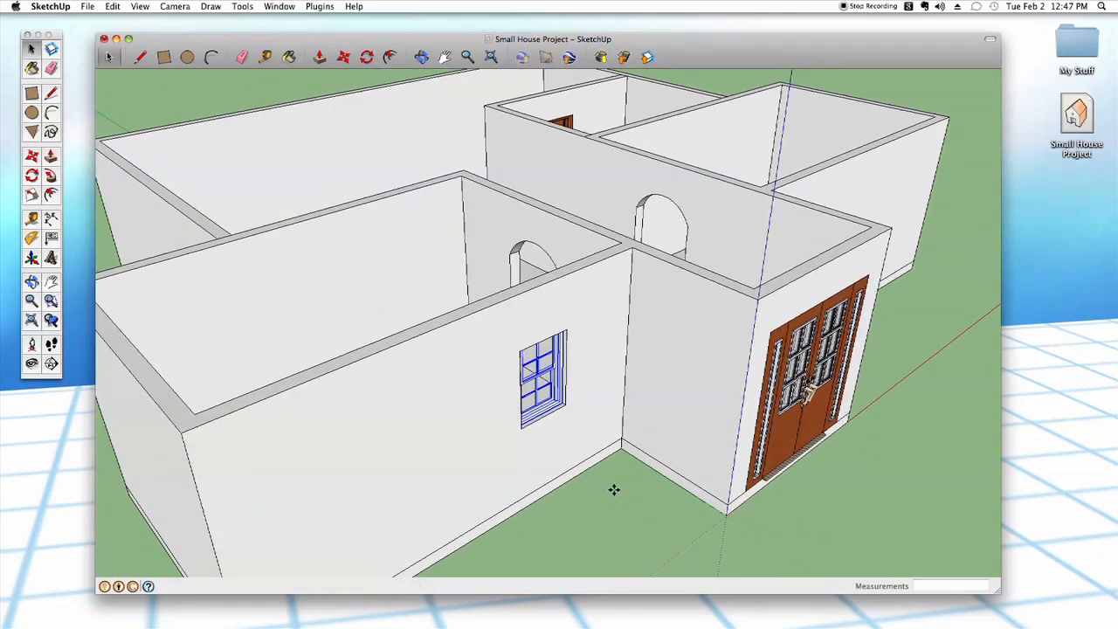
{"action": "left_click", "coordinate": [626, 492]}
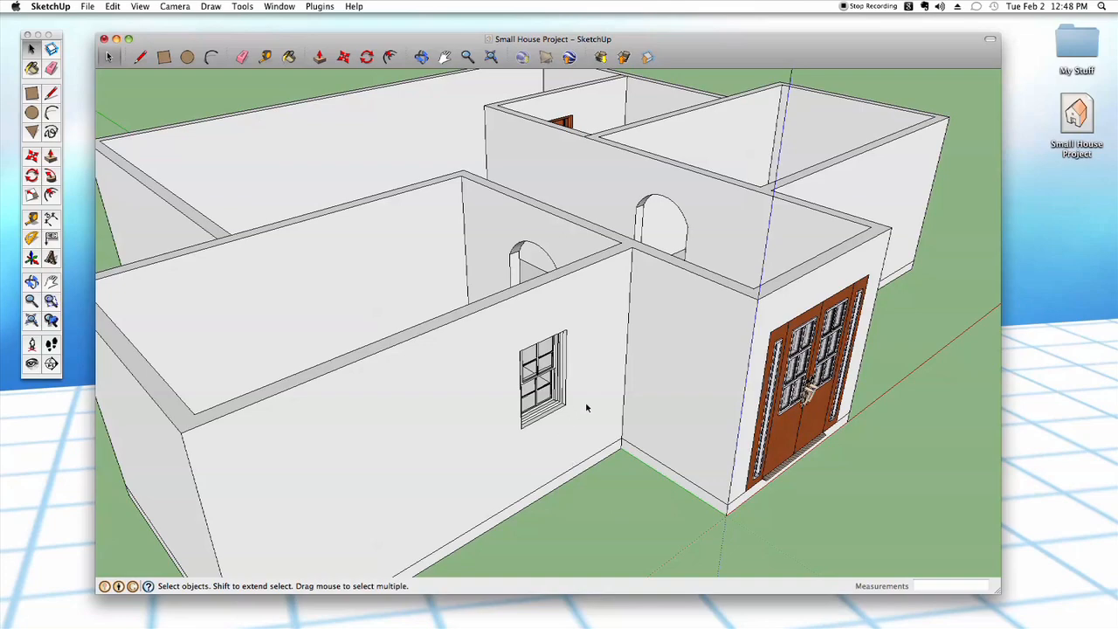
{"action": "middle_click_drag", "start_coordinate": [607, 451], "coordinate": [729, 467]}
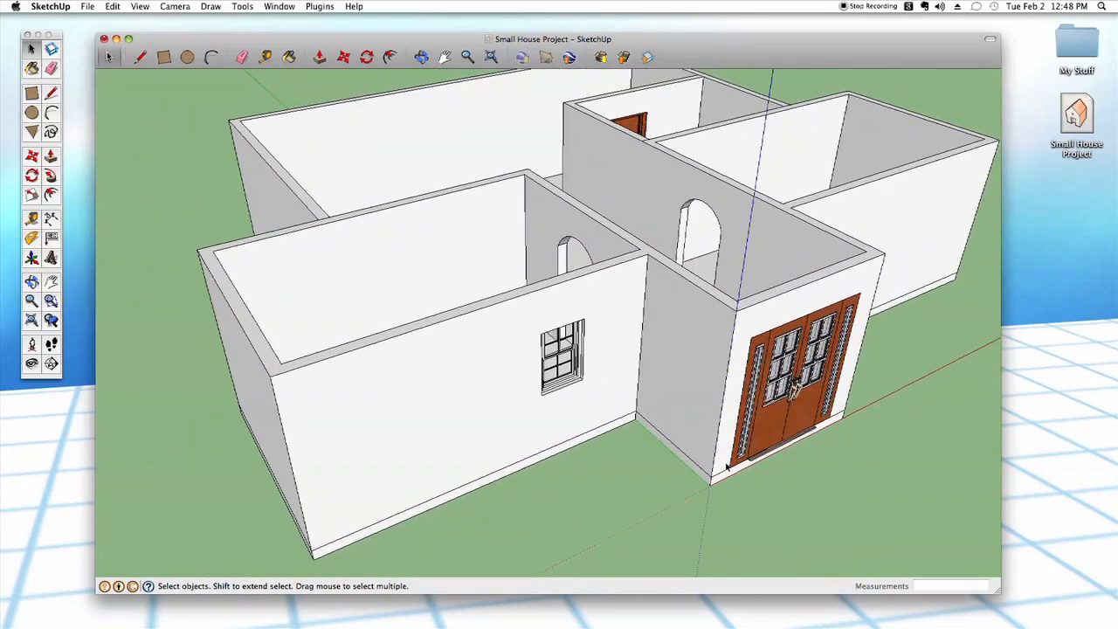